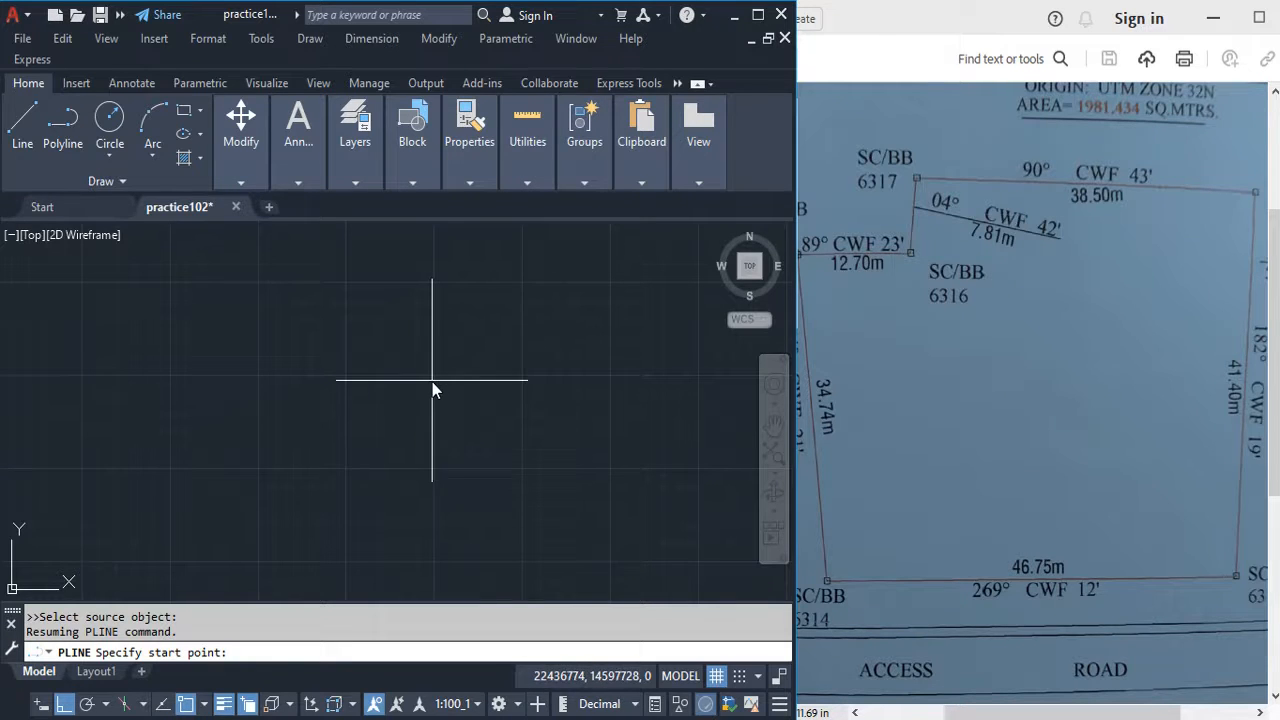
Set the drawing's angle units to Deg/Min/Sec with 0d precision, measured clockwise.
{"action": "left_click", "coordinate": [212, 39]}
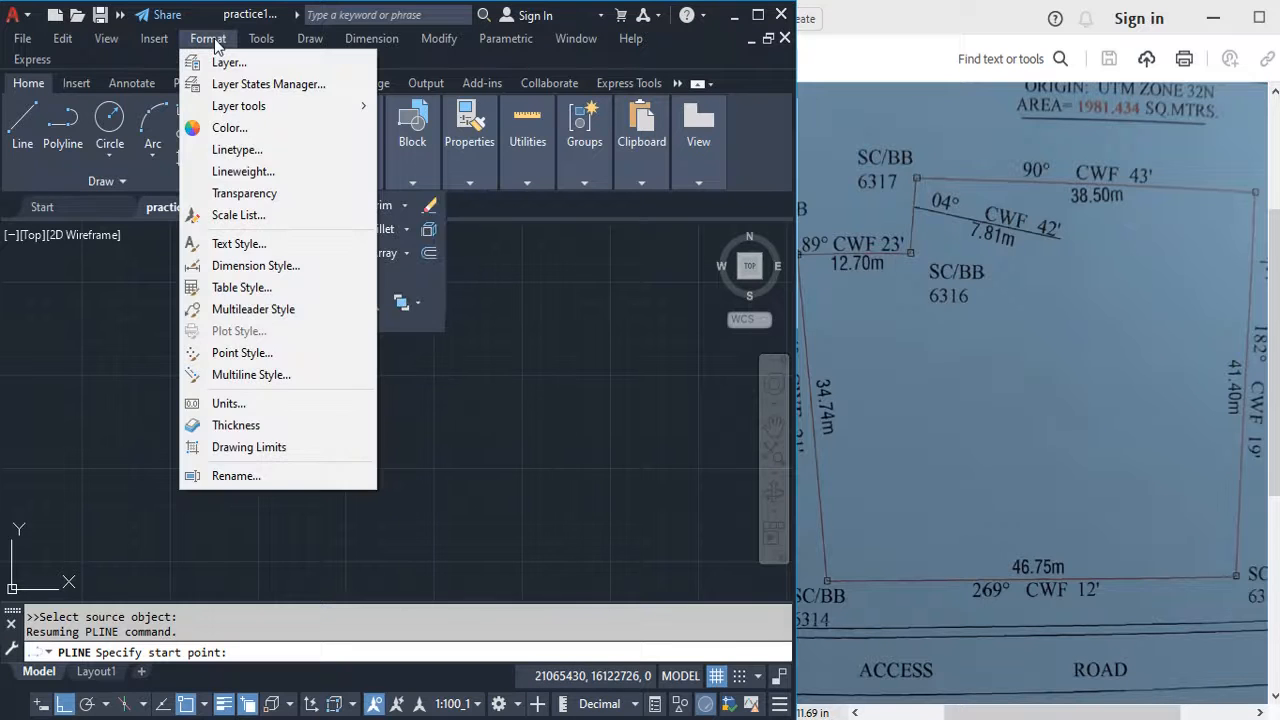
{"action": "left_click", "coordinate": [229, 410]}
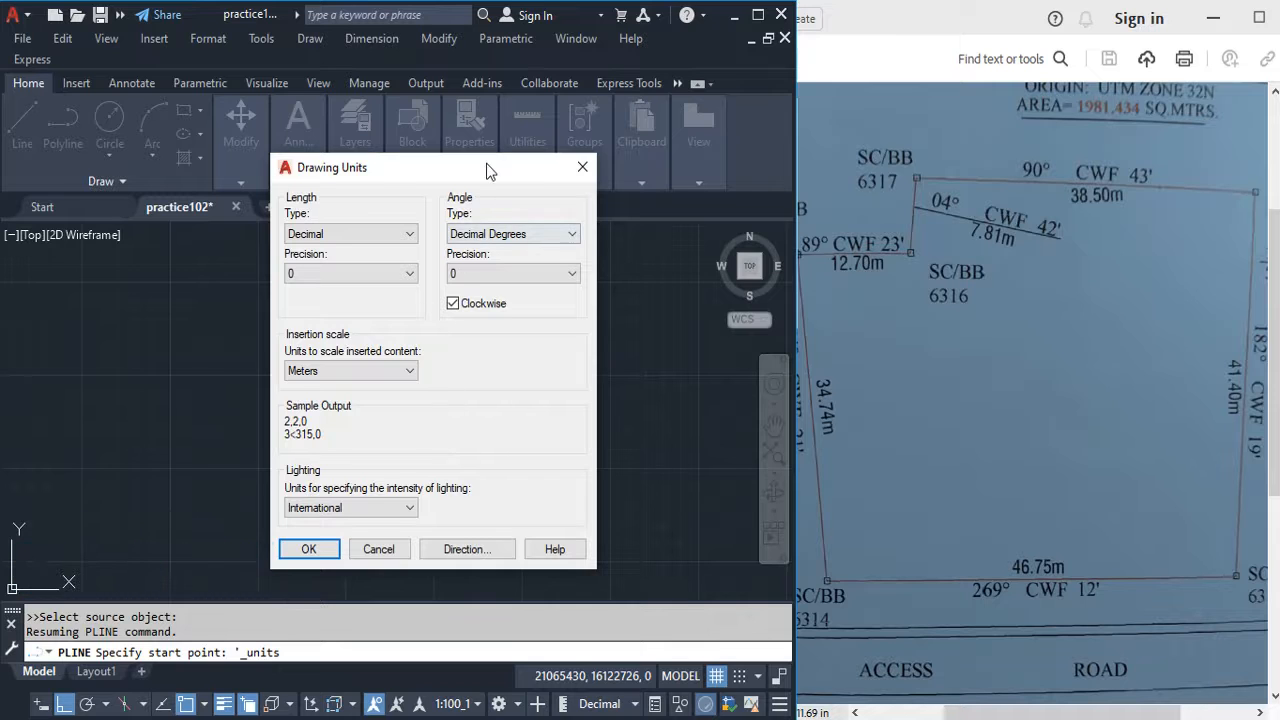
{"action": "mouse_move", "coordinate": [486, 163]}
{"action": "left_mouse_down"}
{"action": "mouse_move", "coordinate": [552, 186]}
{"action": "mouse_move", "coordinate": [461, 173]}
{"action": "left_mouse_up"}
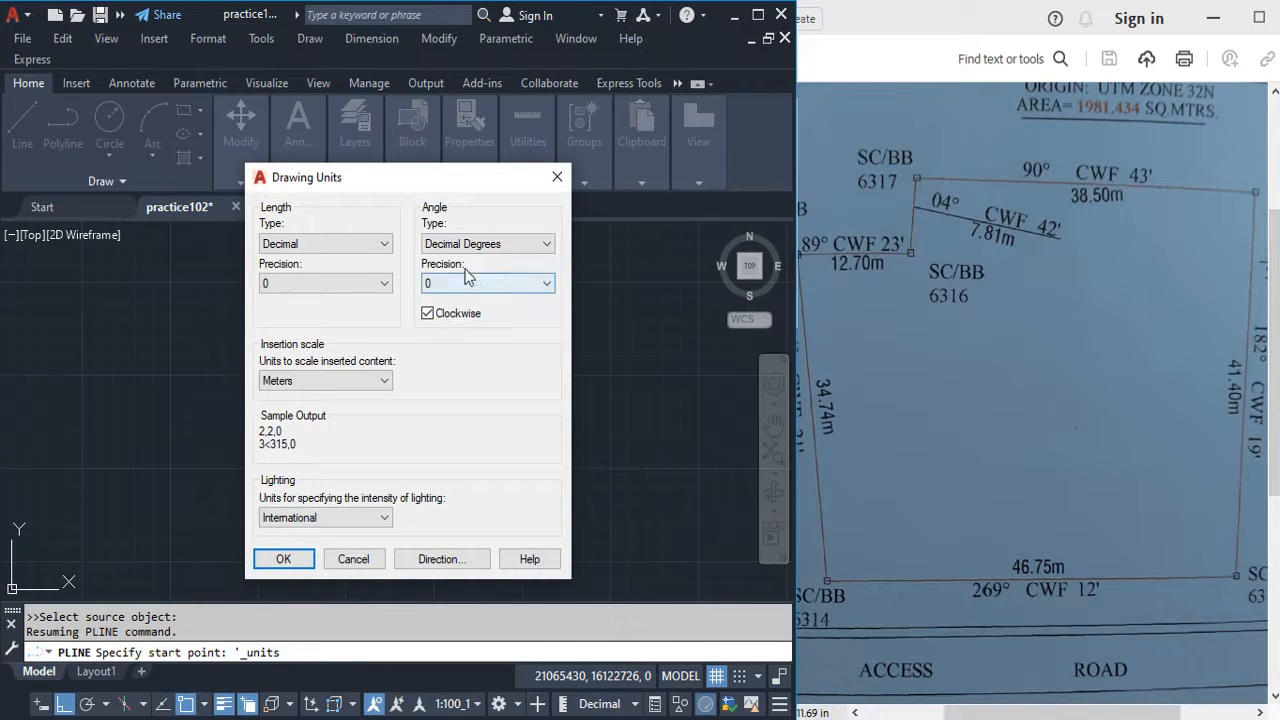
{"action": "left_click", "coordinate": [546, 249]}
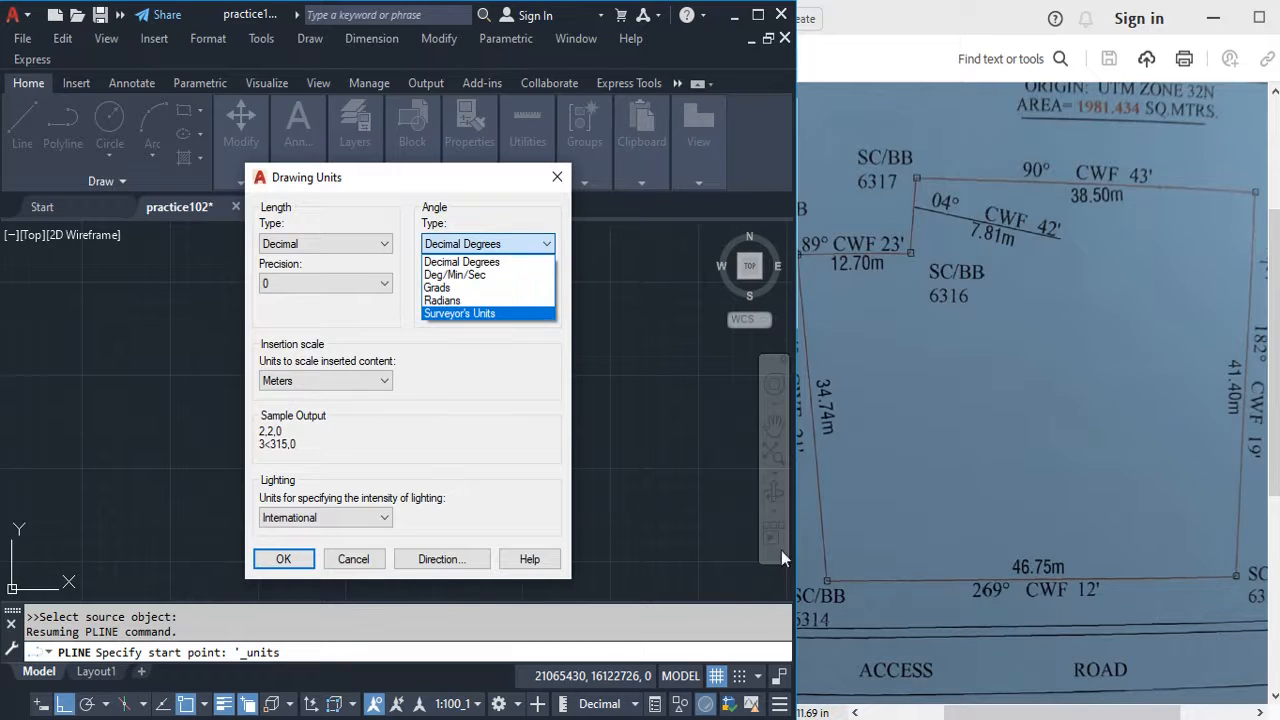
{"action": "left_click", "coordinate": [476, 275]}
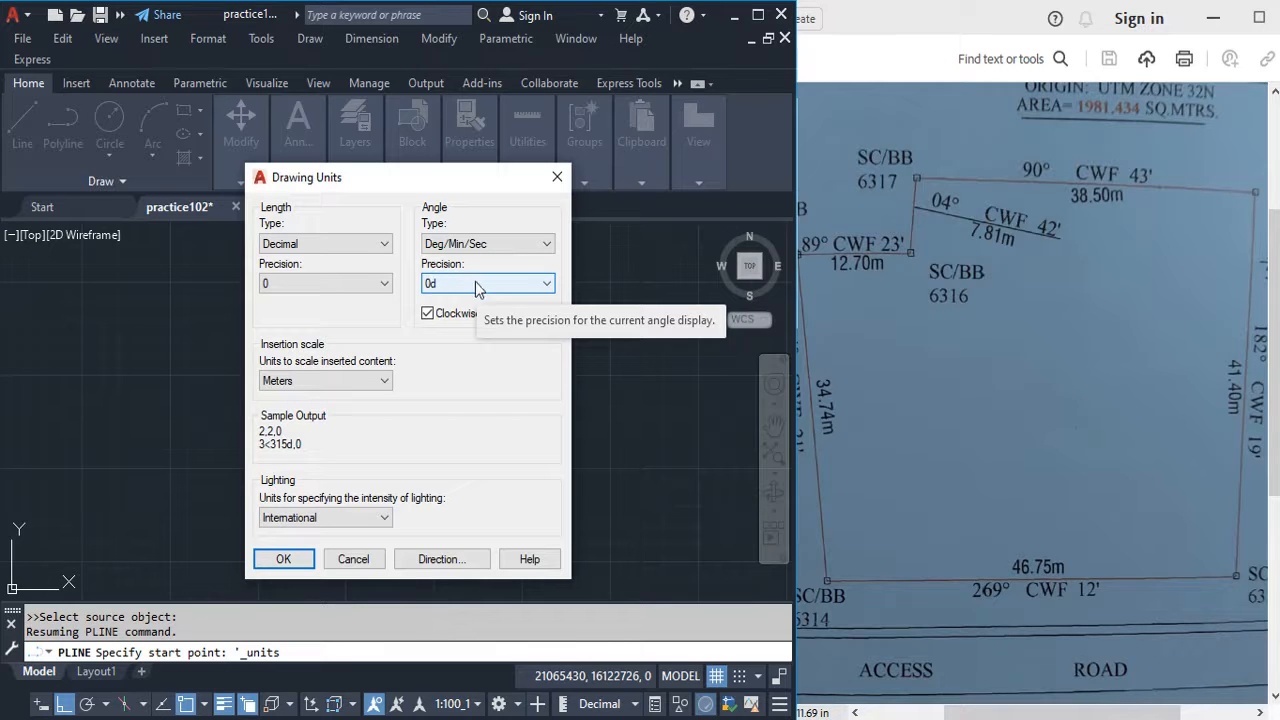
{"action": "left_click", "coordinate": [545, 287]}
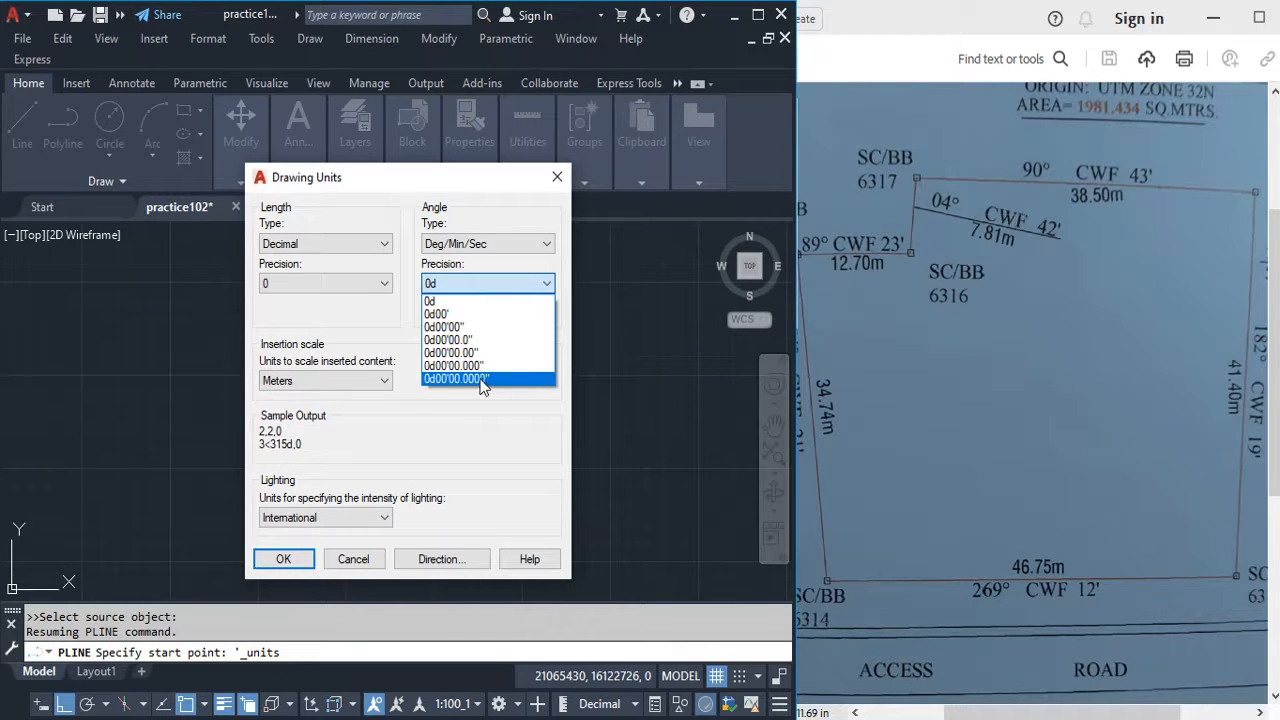
{"action": "left_click", "coordinate": [546, 284]}
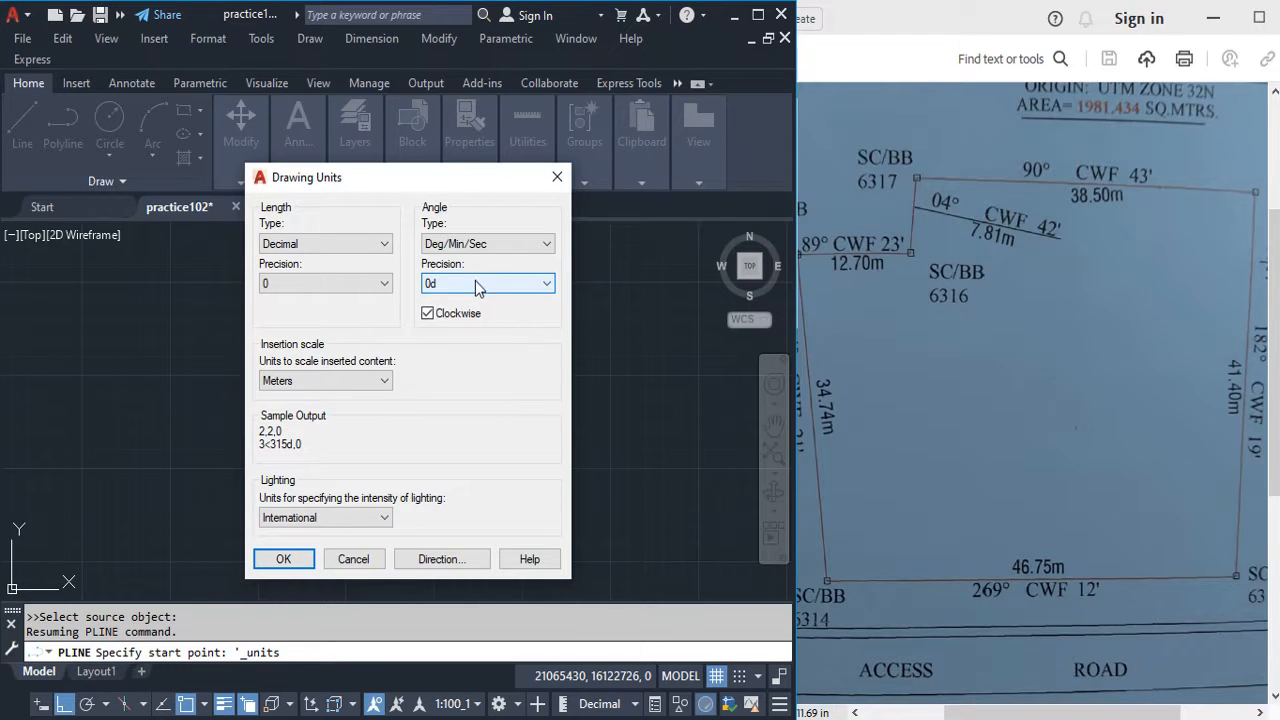
{"action": "left_click", "coordinate": [428, 314]}
{"action": "left_click", "coordinate": [428, 314]}
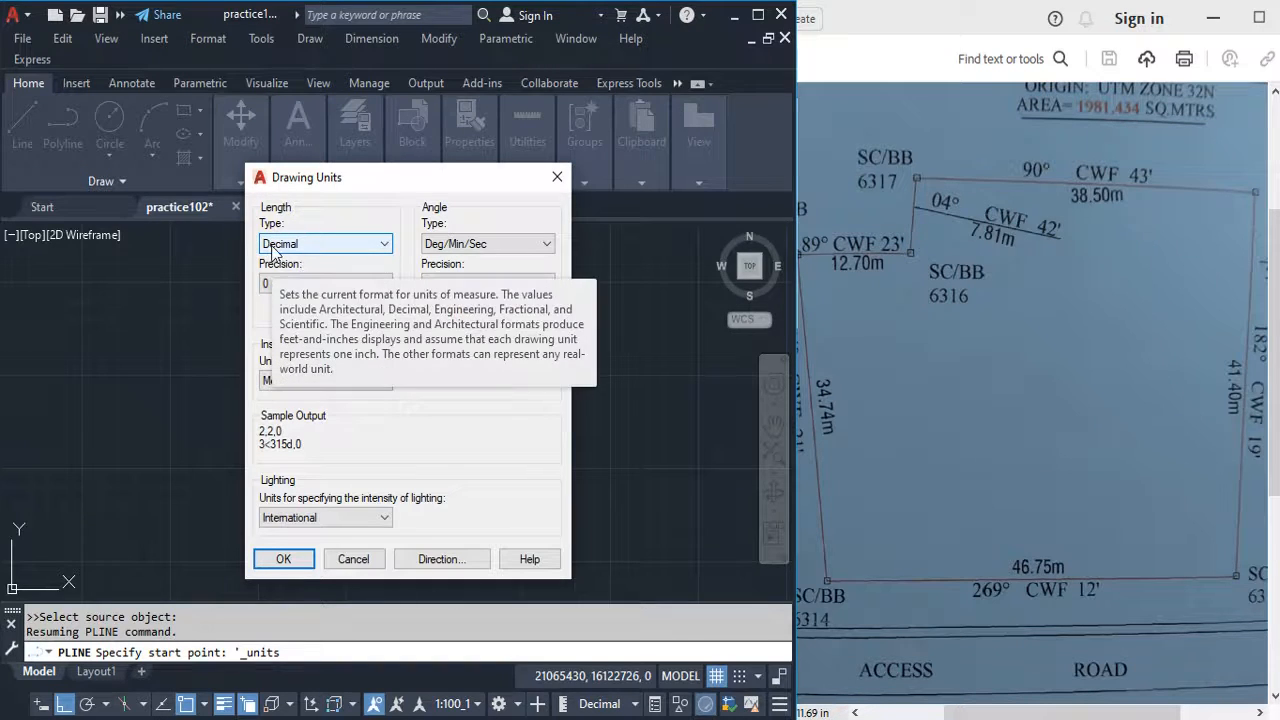
Set the length units to Decimal with precision 0 and the insertion scale to Millimeters, then apply the drawing units.
{"action": "left_click", "coordinate": [381, 246]}
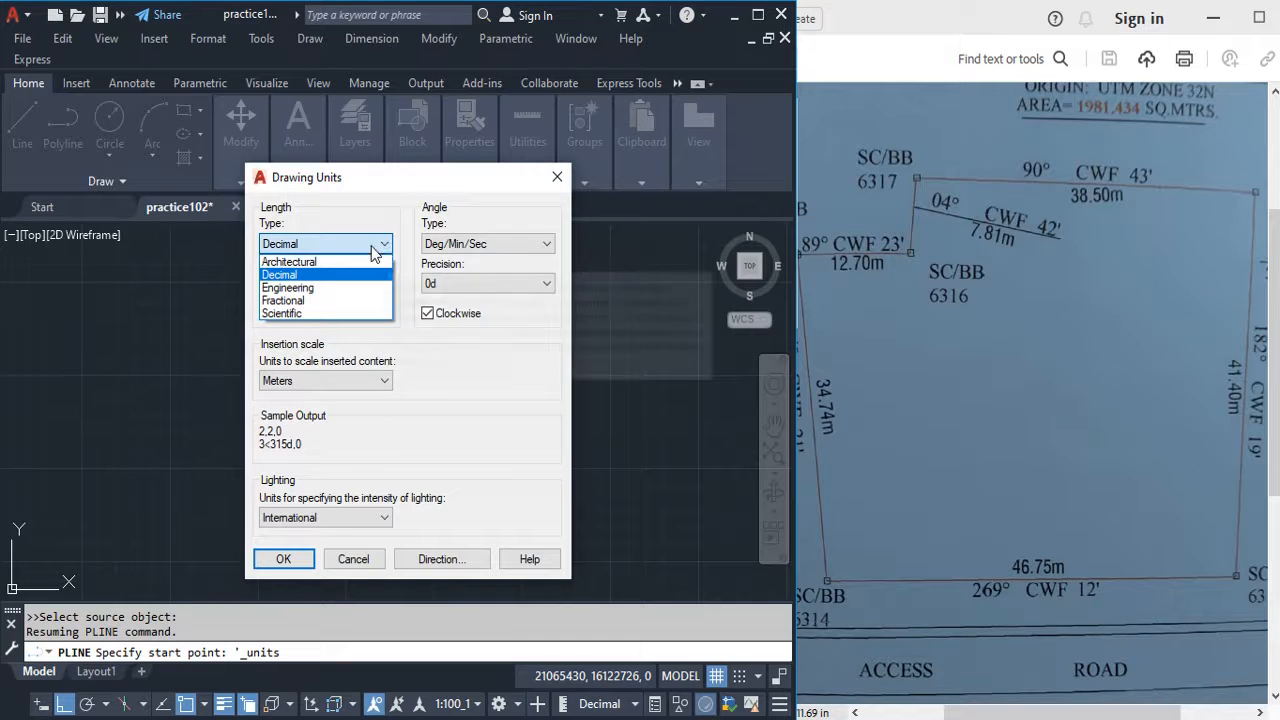
{"action": "left_click", "coordinate": [298, 280]}
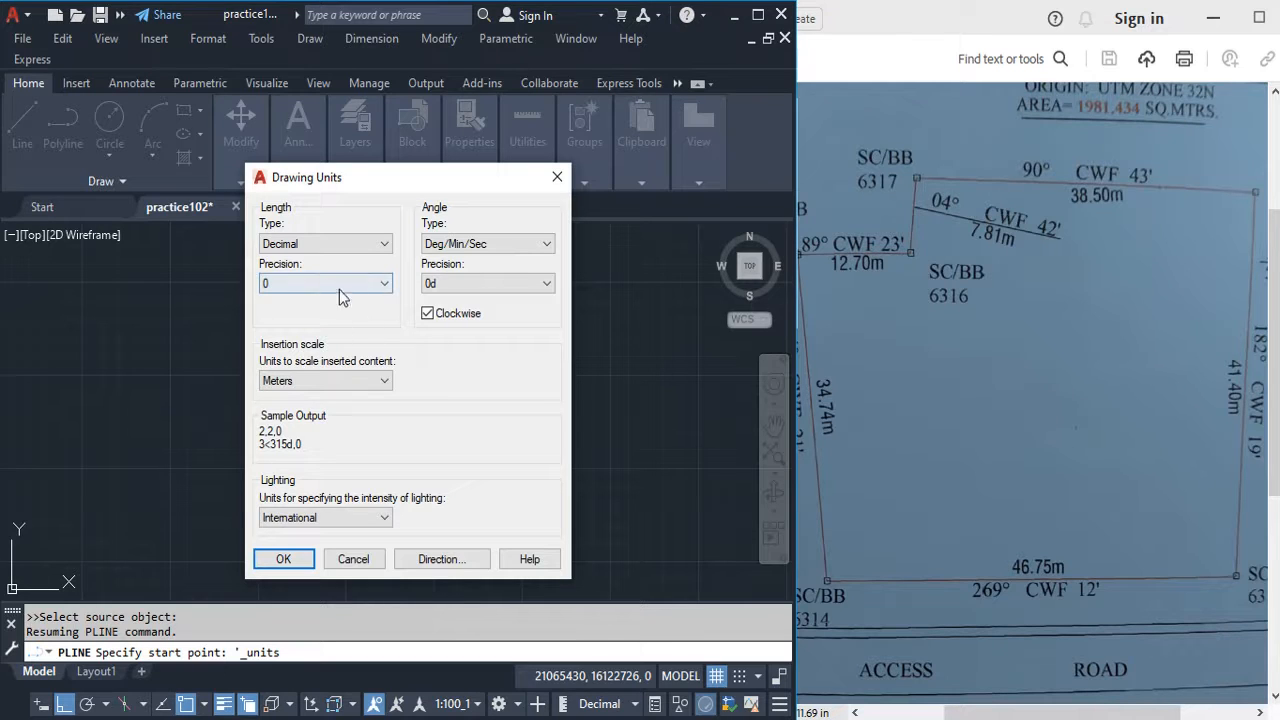
{"action": "left_click", "coordinate": [377, 285]}
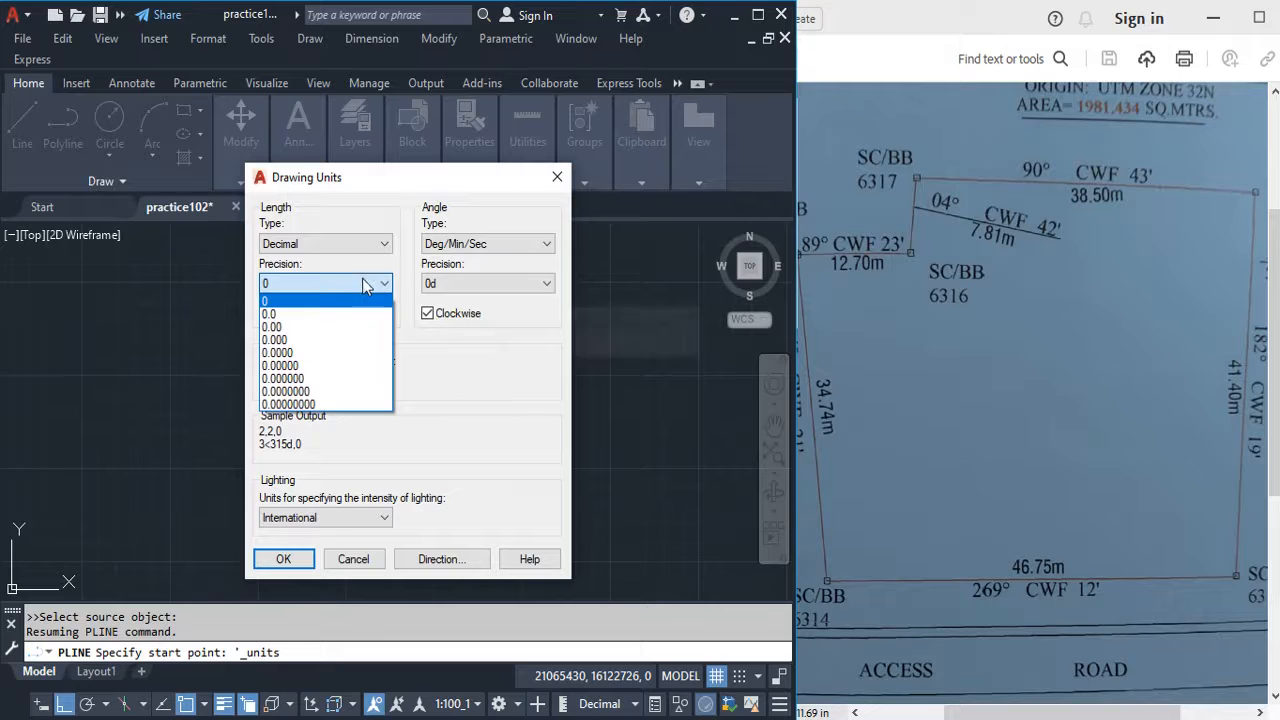
{"action": "left_click", "coordinate": [274, 302]}
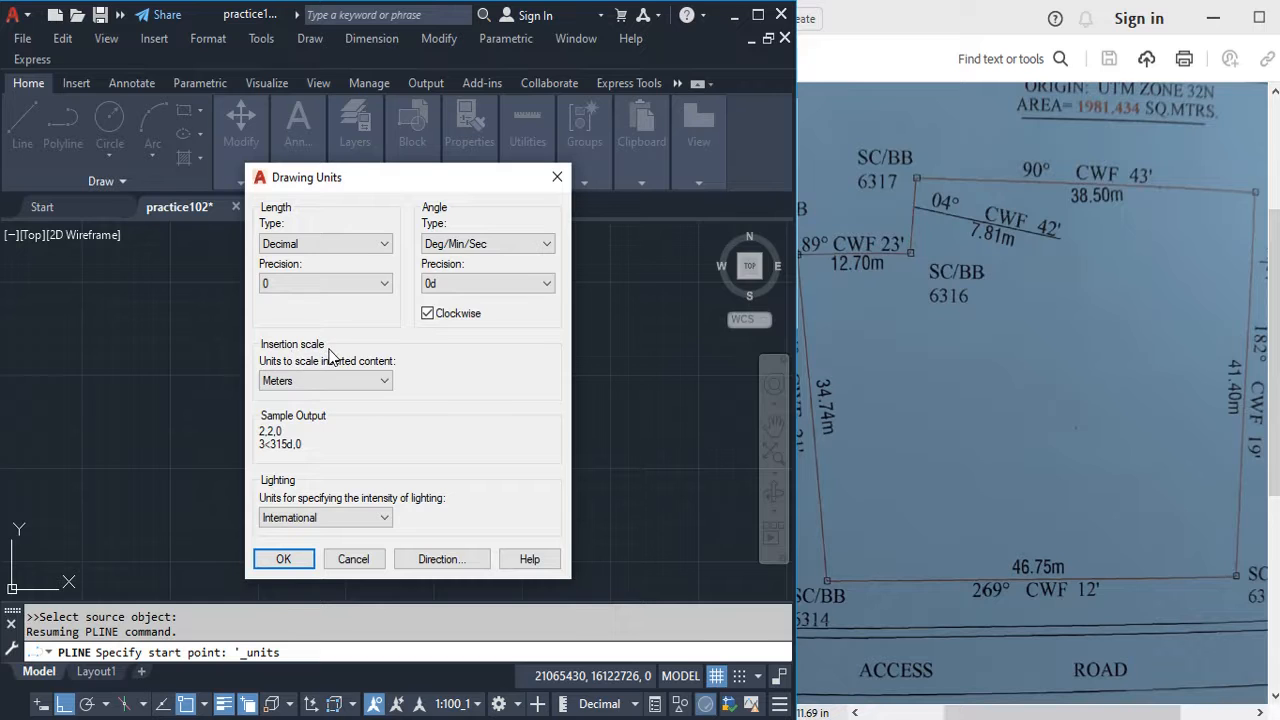
{"action": "left_click", "coordinate": [330, 380]}
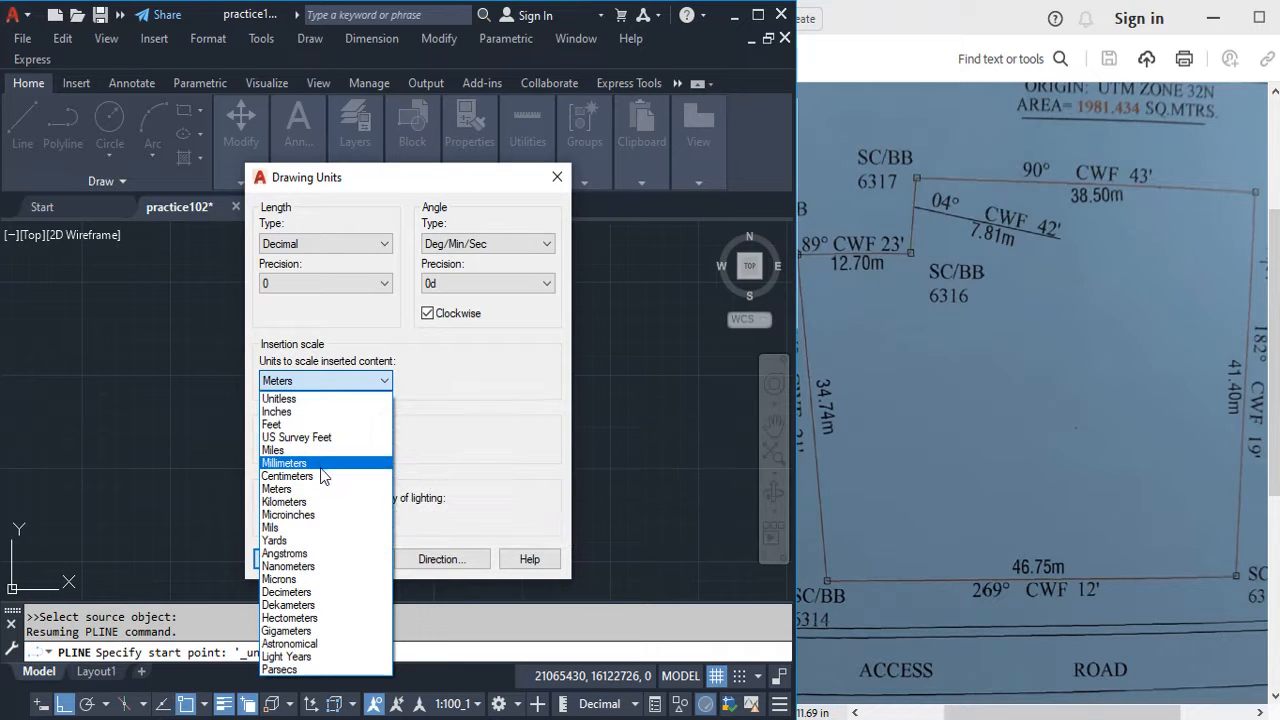
{"action": "left_click", "coordinate": [330, 466]}
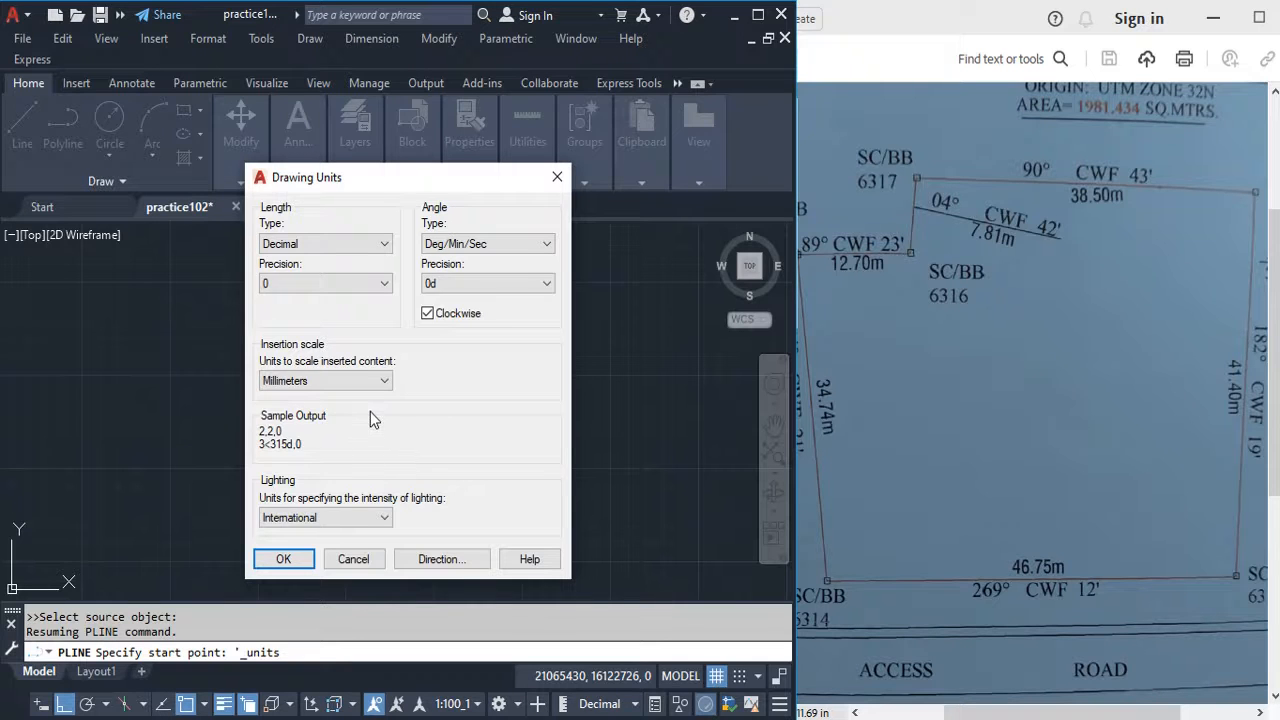
{"action": "left_click", "coordinate": [353, 556]}
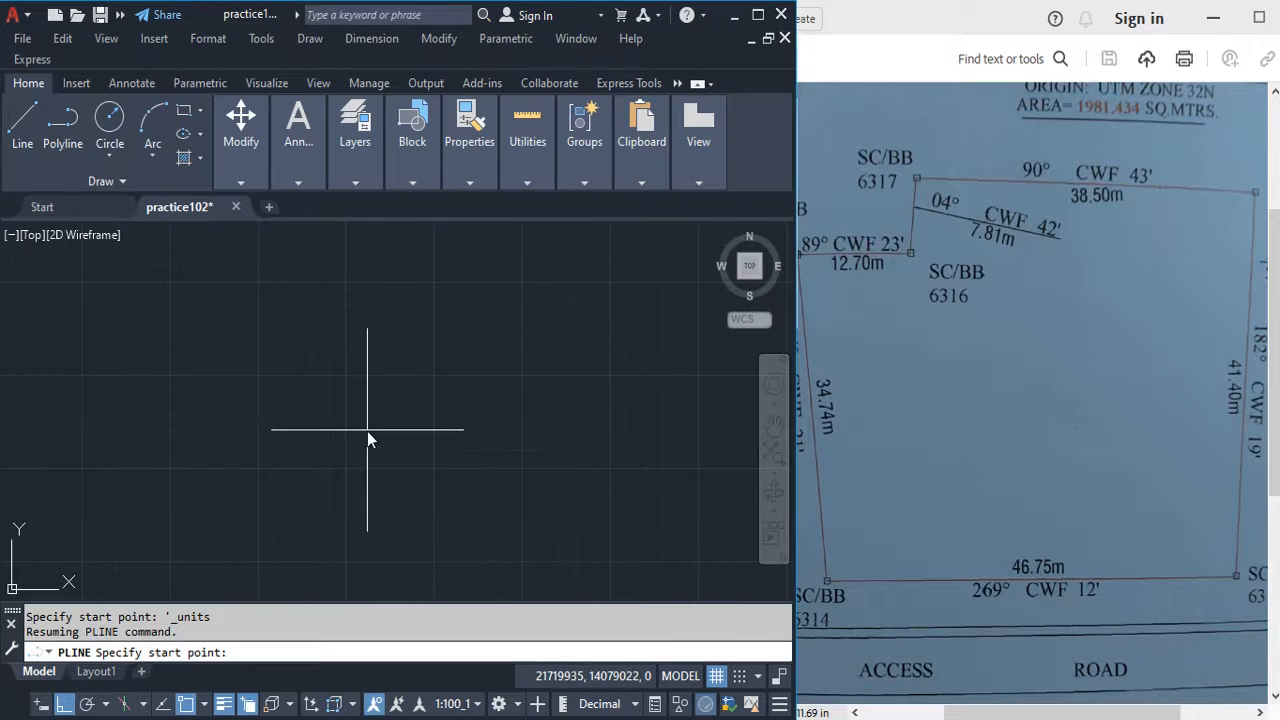
Set the drawing's lighting units to International and its base angle direction to North.
{"action": "left_click", "coordinate": [208, 38]}
{"action": "left_click", "coordinate": [235, 404]}
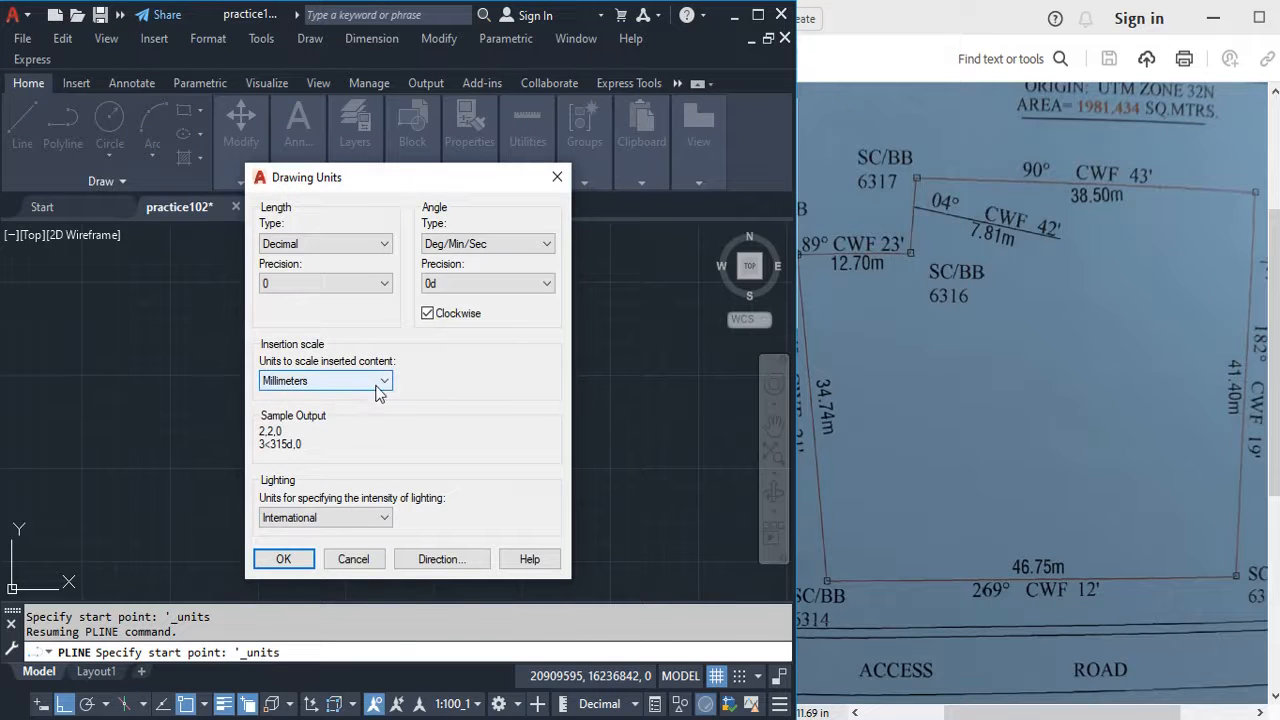
{"action": "left_click", "coordinate": [383, 385]}
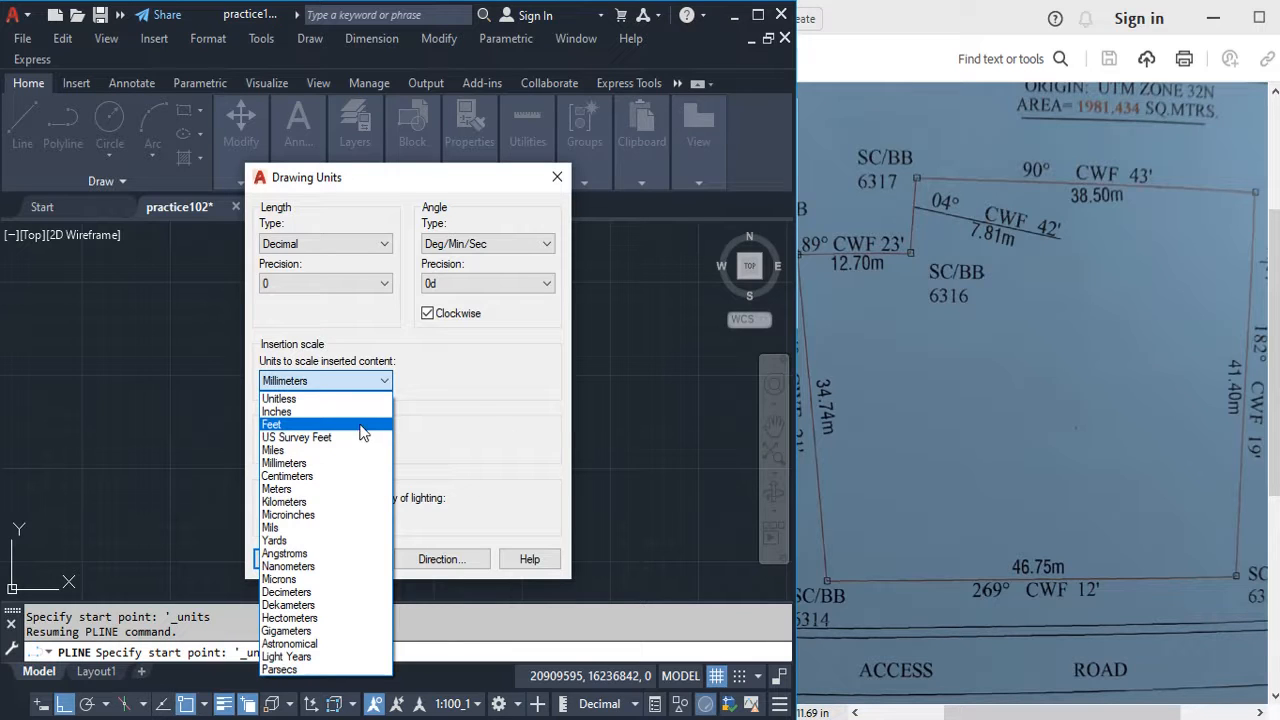
{"action": "left_click", "coordinate": [531, 432]}
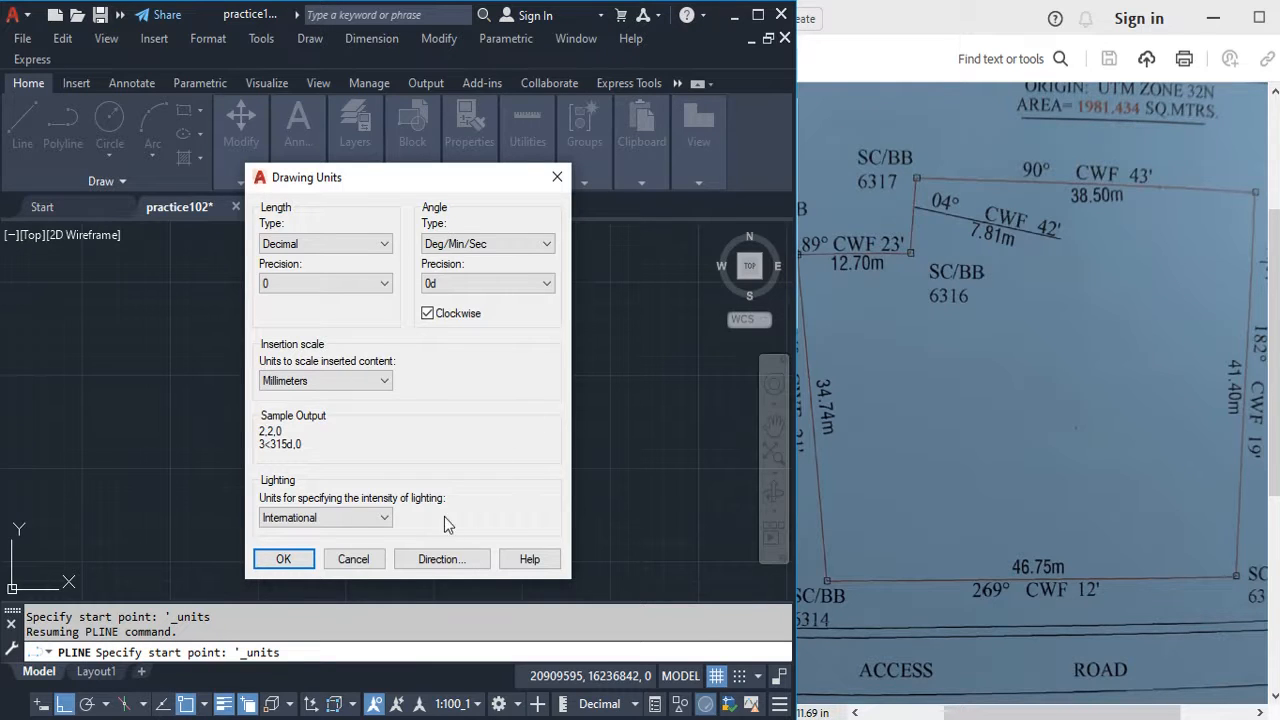
{"action": "left_click", "coordinate": [386, 519]}
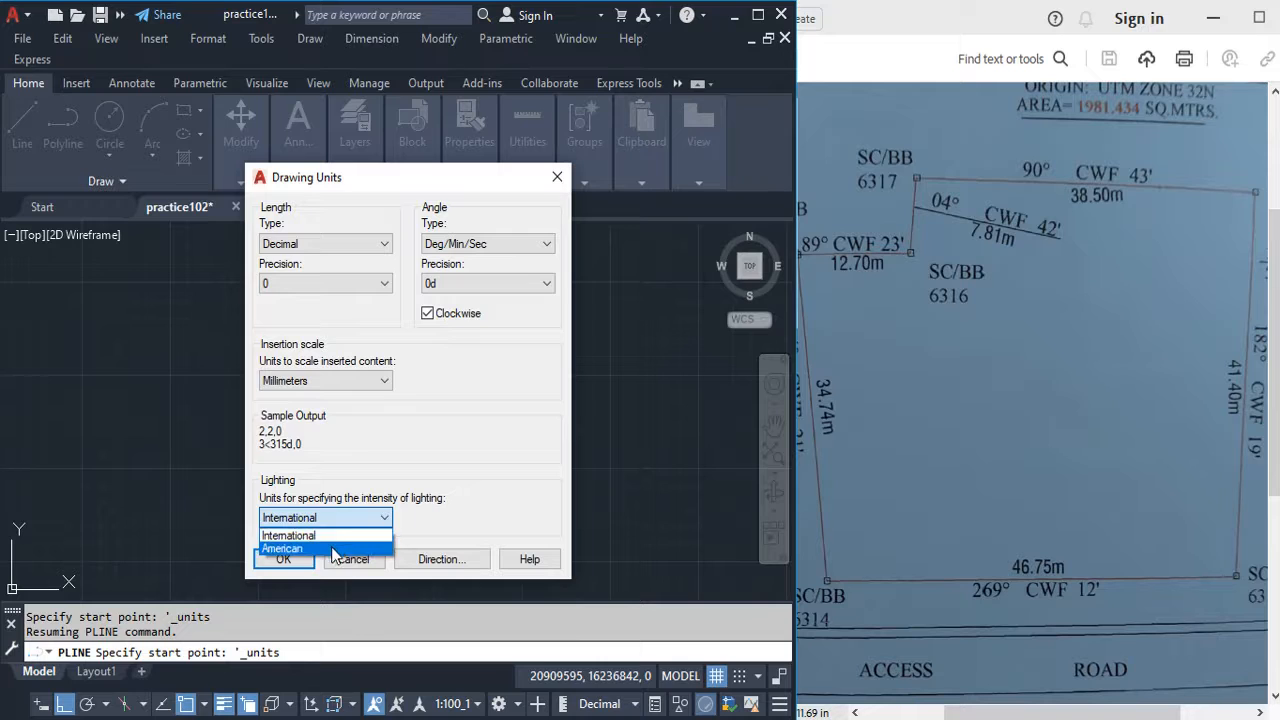
{"action": "left_click", "coordinate": [357, 536]}
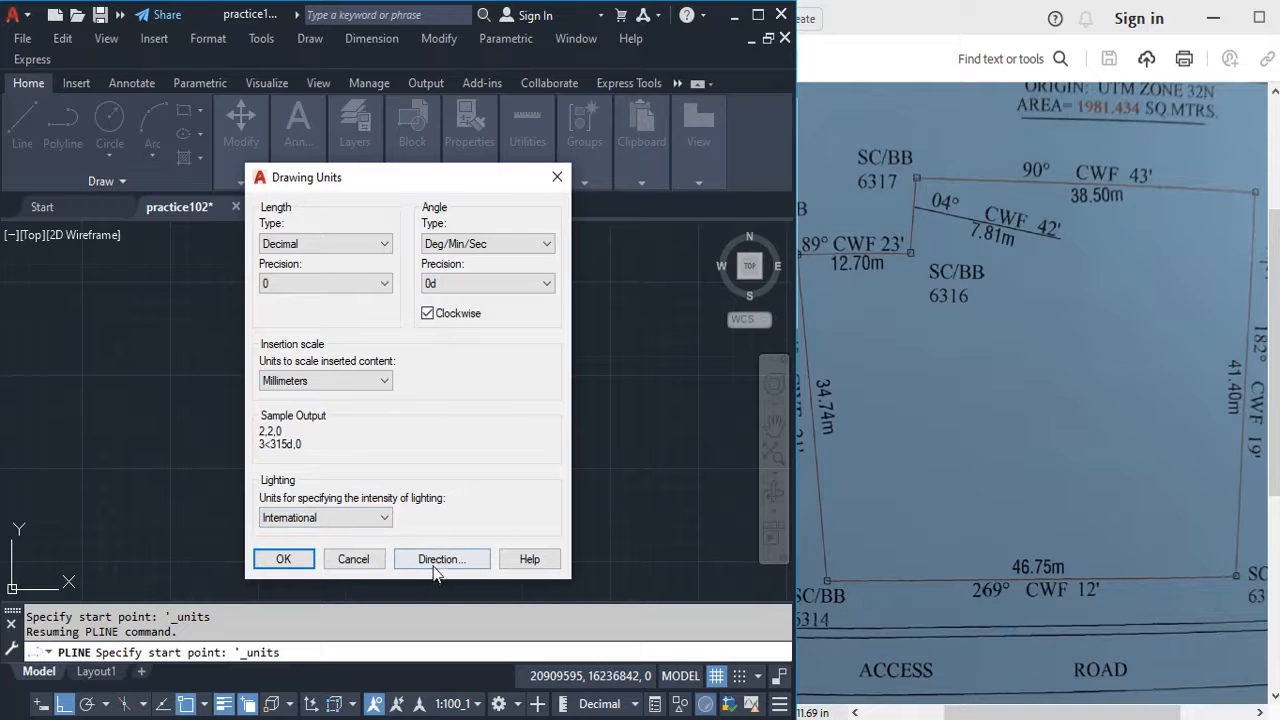
{"action": "left_click", "coordinate": [437, 562]}
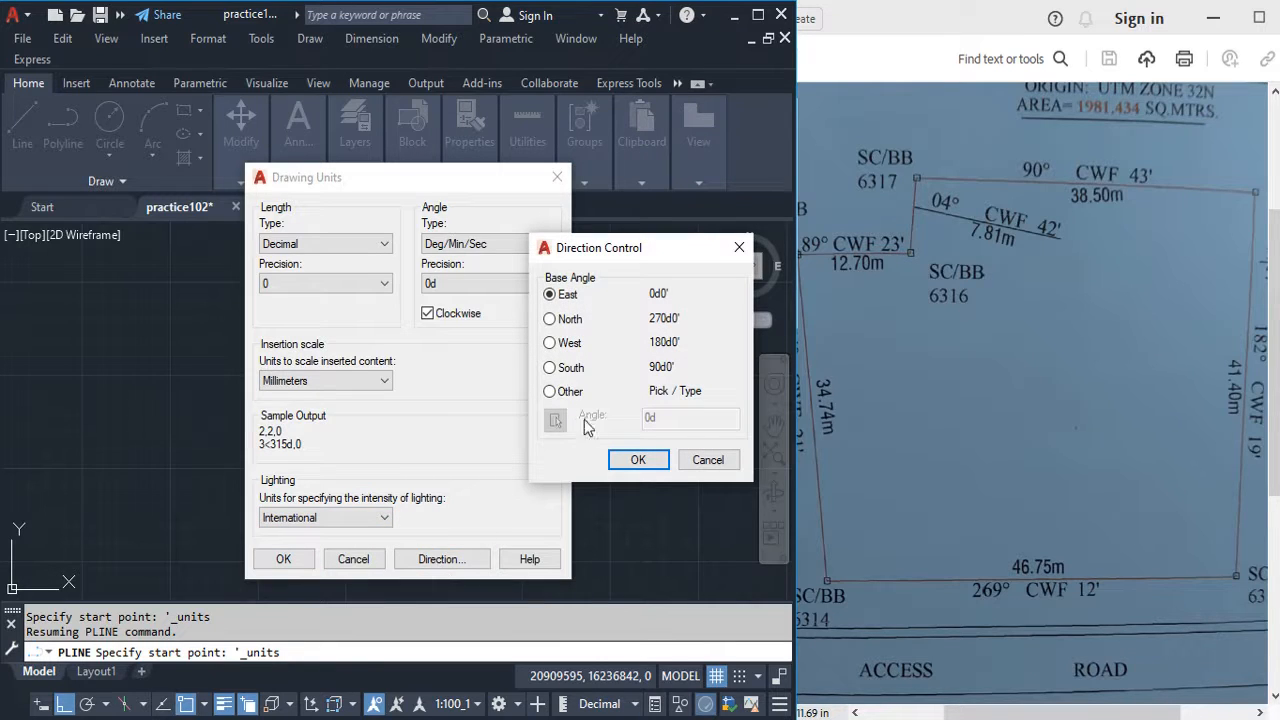
{"action": "left_click", "coordinate": [550, 319]}
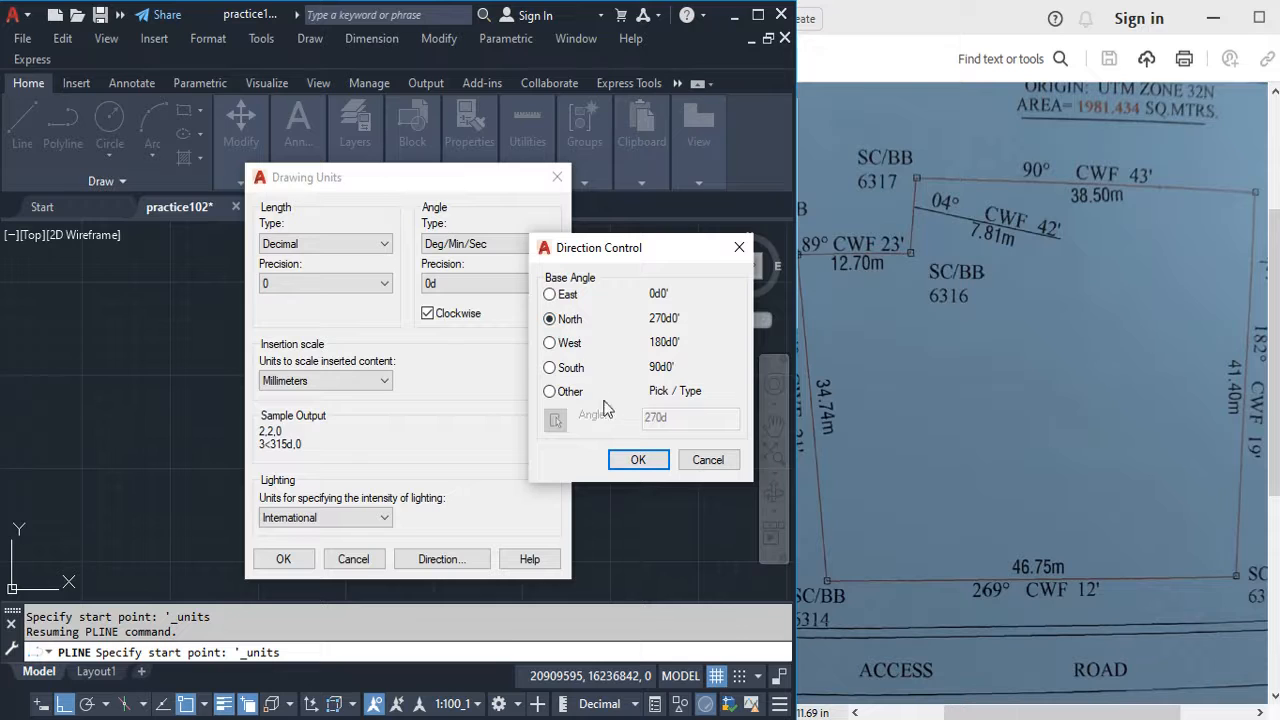
{"action": "left_click", "coordinate": [640, 460]}
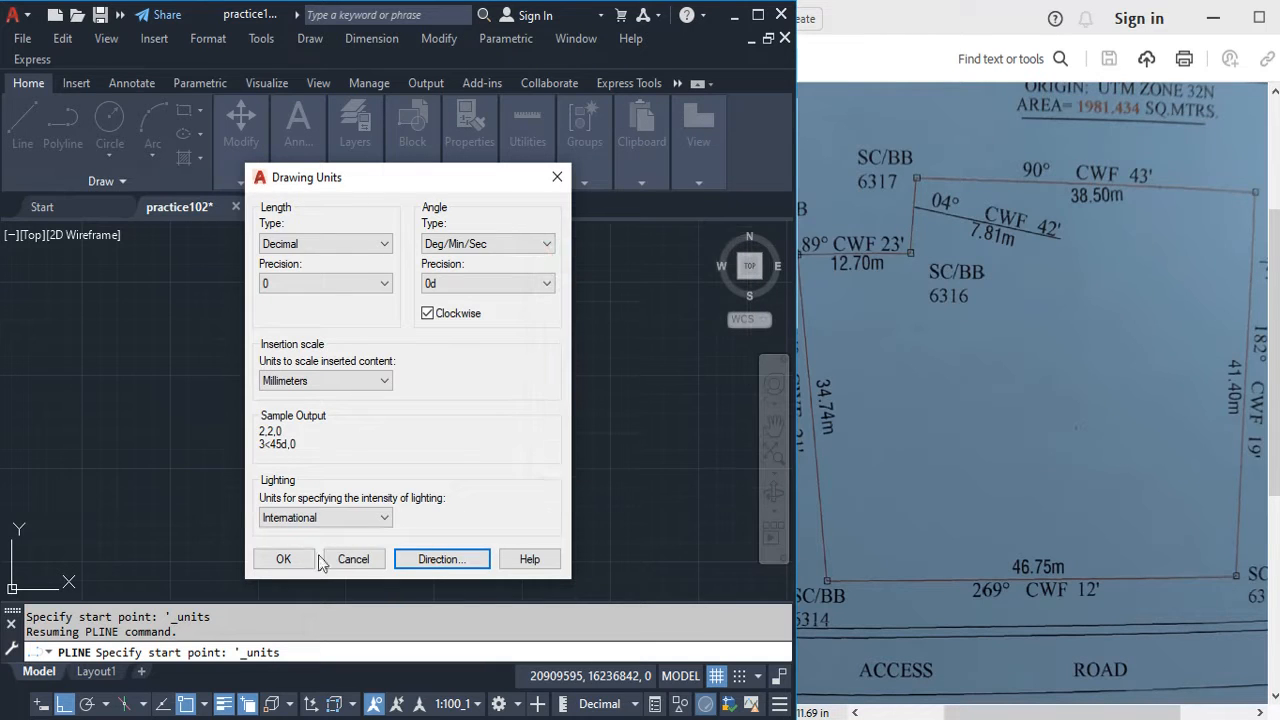
{"action": "left_click", "coordinate": [285, 560]}
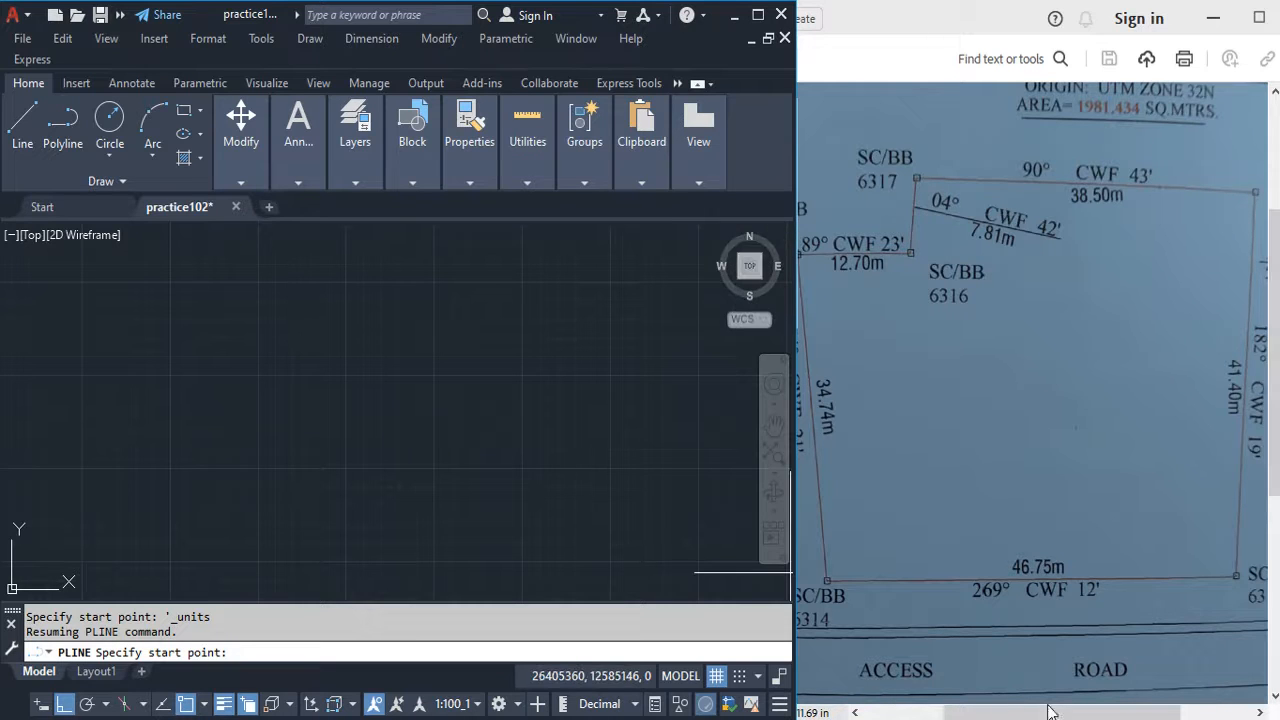
{"action": "left_click_drag", "start_coordinate": [1050, 711], "coordinate": [1031, 711]}
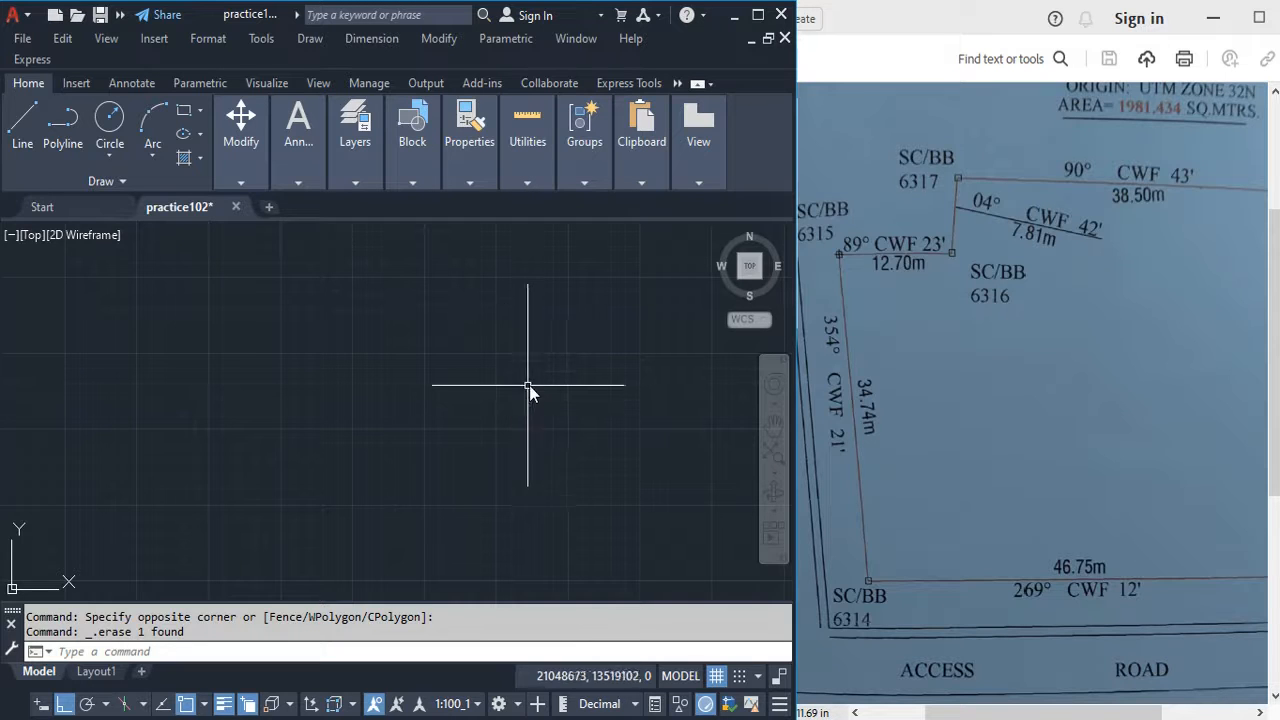
{"action": "left_click", "coordinate": [68, 122]}
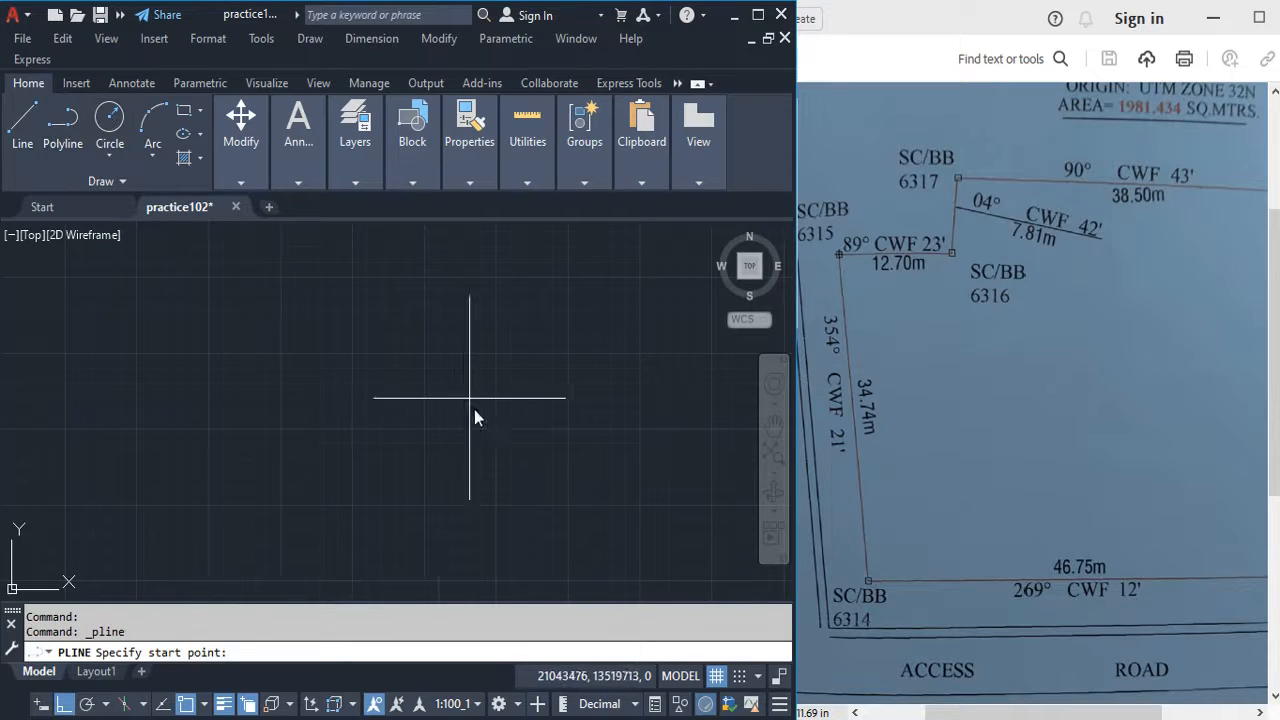
{"action": "left_click", "coordinate": [405, 489]}
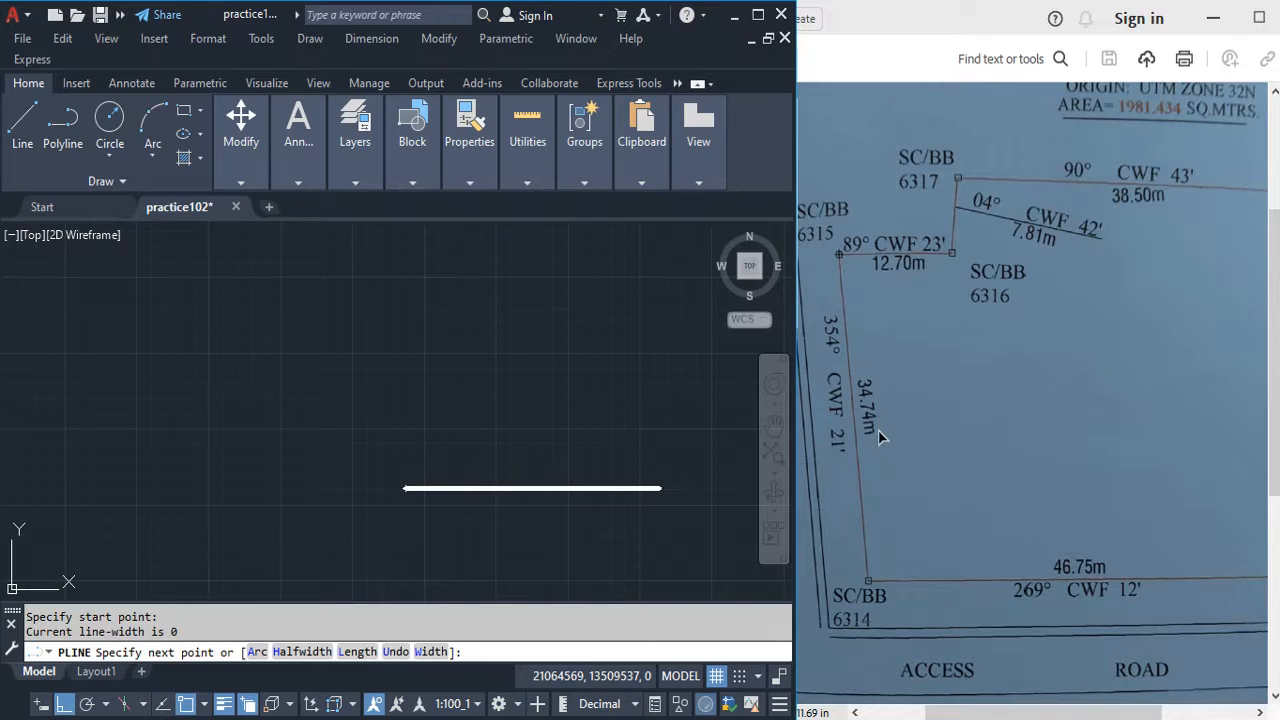
Convert the plot's 34.74 m side to millimetres with the built-in calculator by multiplying 34.74 by 1000.
{"action": "left_click", "coordinate": [527, 183]}
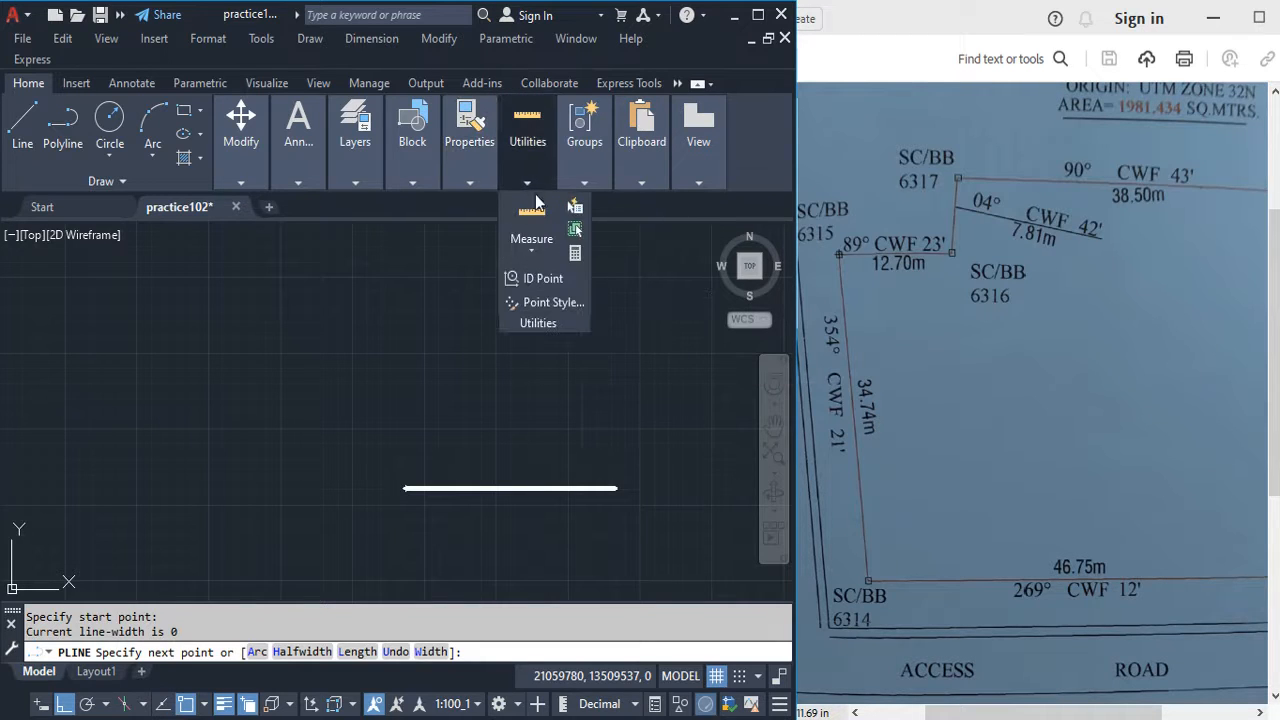
{"action": "left_click", "coordinate": [575, 253]}
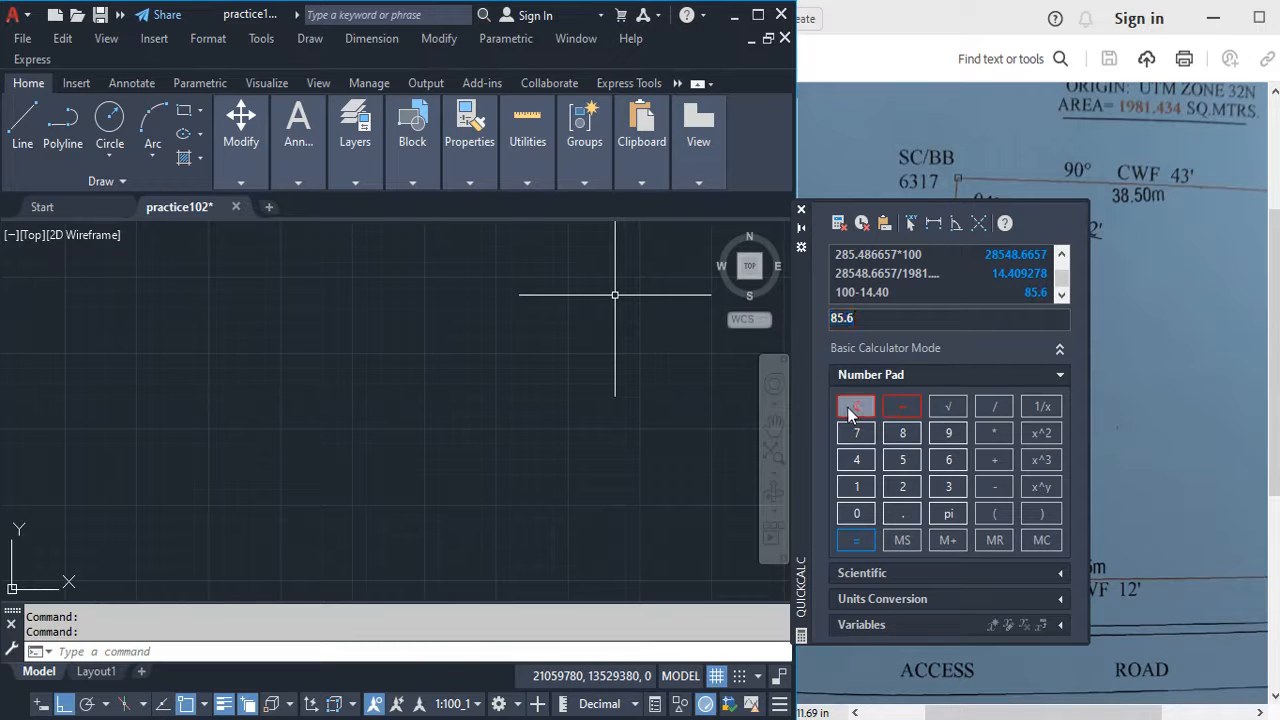
{"action": "left_click", "coordinate": [852, 410]}
{"action": "left_click", "coordinate": [949, 487]}
{"action": "left_click", "coordinate": [856, 460]}
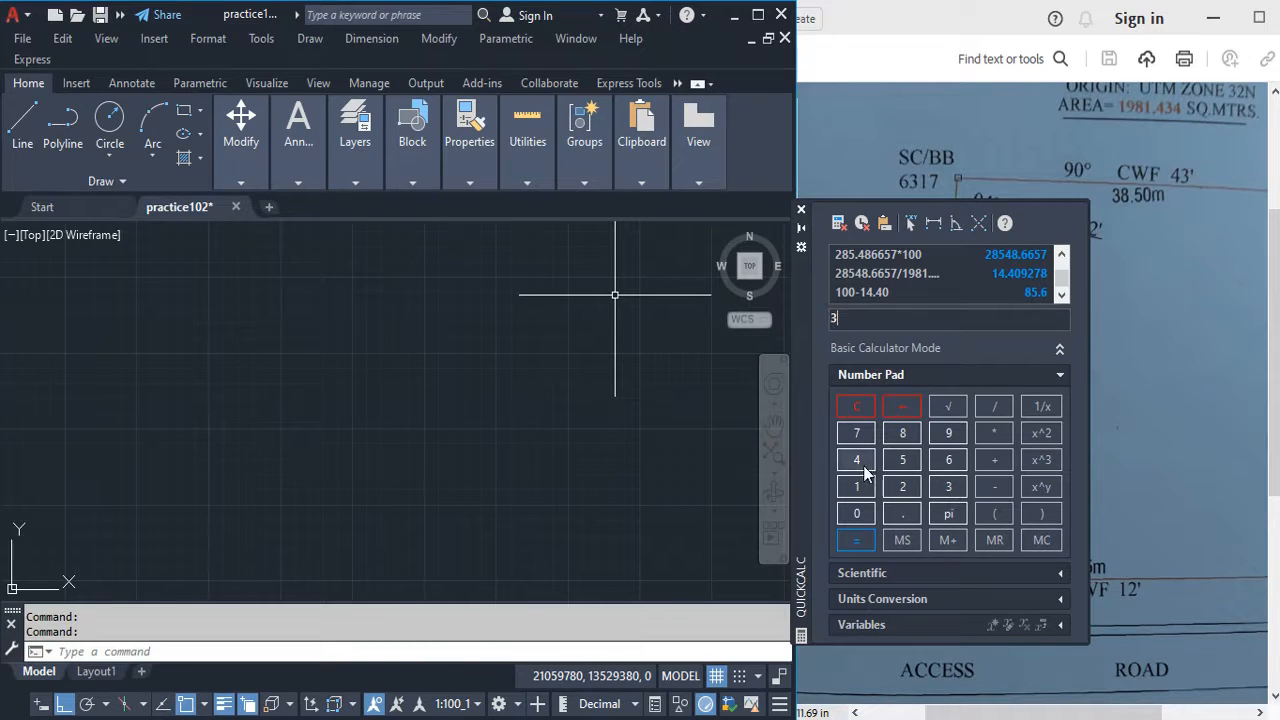
{"action": "mouse_move", "coordinate": [803, 320]}
{"action": "left_mouse_down"}
{"action": "mouse_move", "coordinate": [586, 360]}
{"action": "mouse_move", "coordinate": [229, 324]}
{"action": "left_mouse_up"}
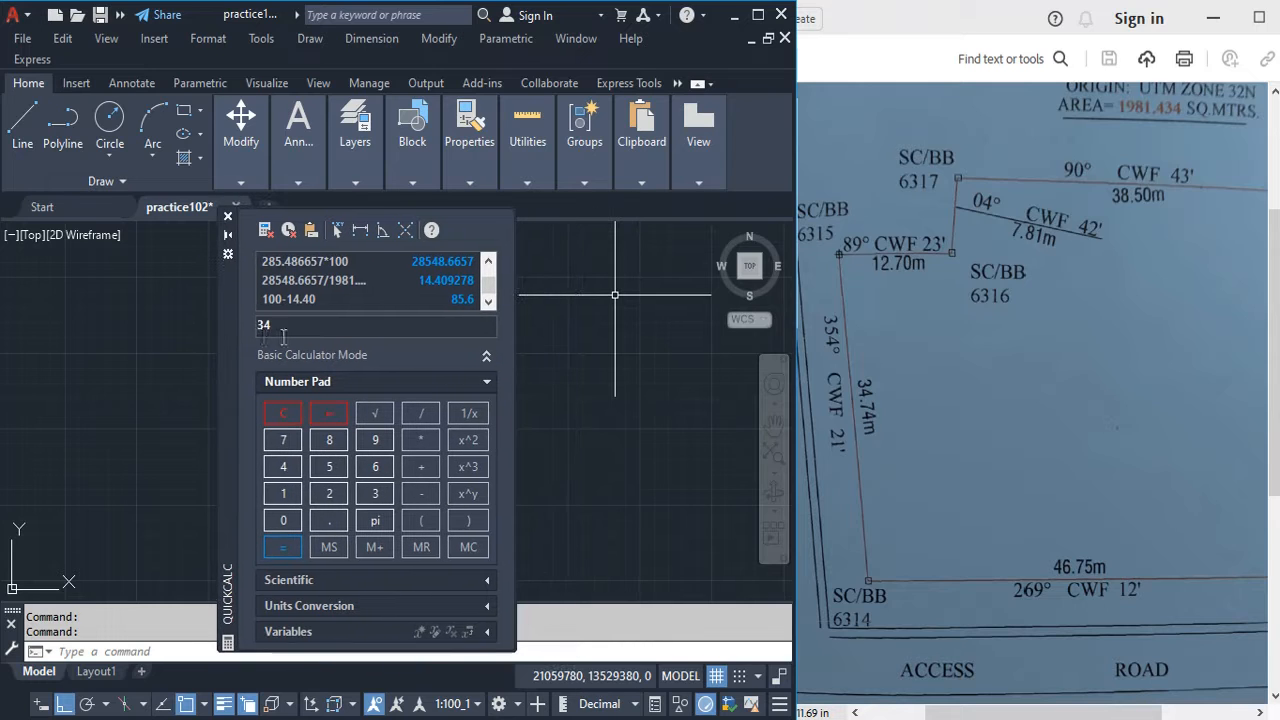
{"action": "left_click", "coordinate": [329, 521]}
{"action": "left_click", "coordinate": [284, 442]}
{"action": "left_click", "coordinate": [283, 466]}
{"action": "left_click", "coordinate": [421, 440]}
{"action": "left_click", "coordinate": [283, 493]}
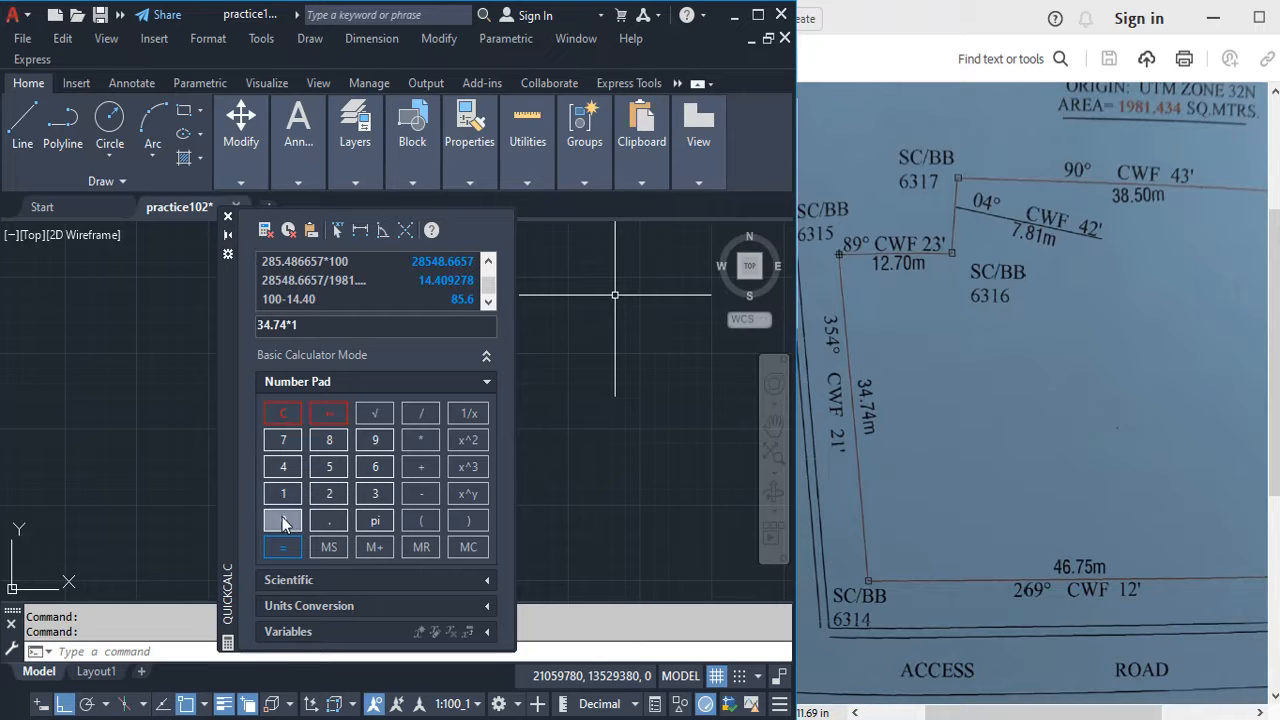
{"action": "left_click", "coordinate": [283, 521]}
{"action": "left_click", "coordinate": [283, 521]}
{"action": "left_click", "coordinate": [283, 521]}
{"action": "left_click", "coordinate": [283, 547]}
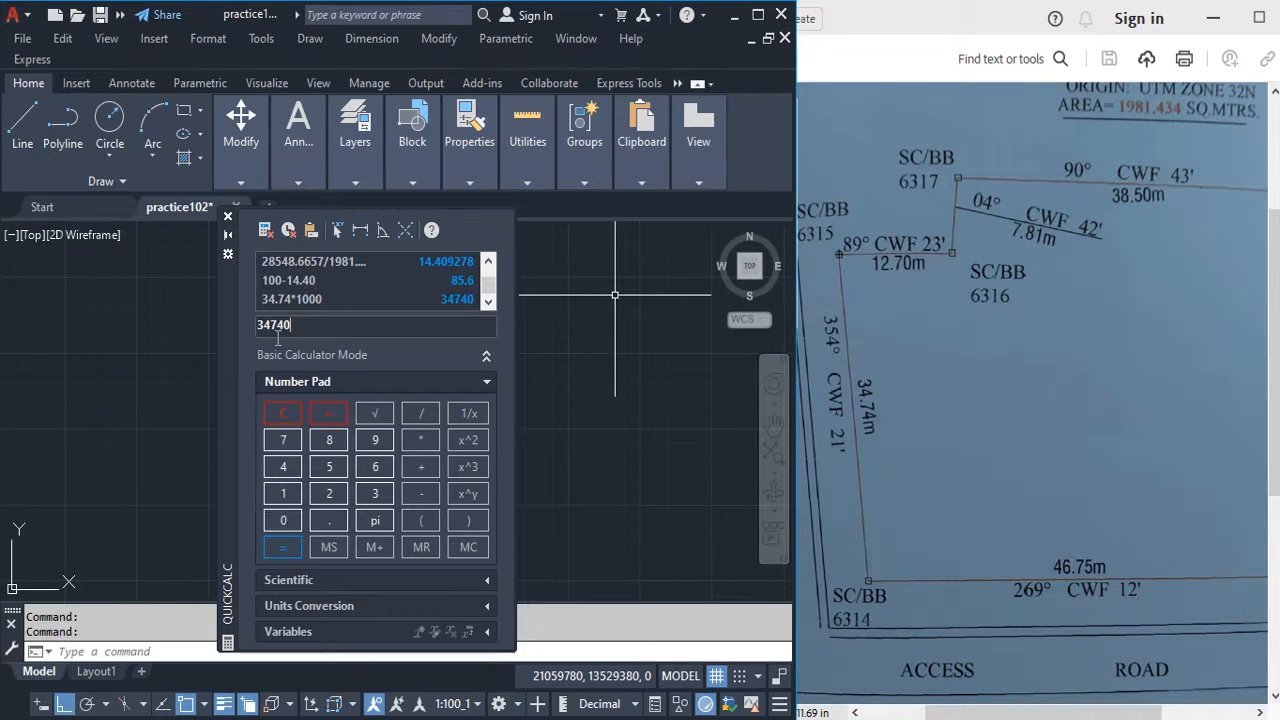
{"action": "left_click", "coordinate": [228, 217]}
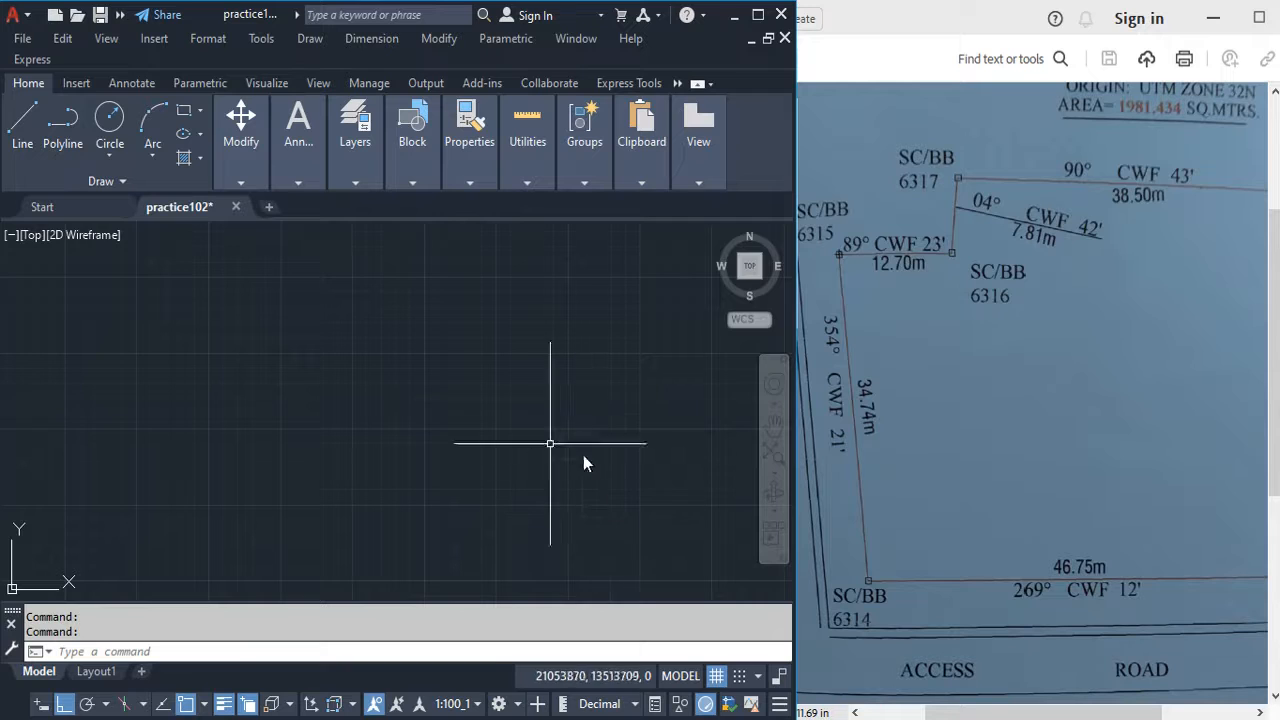
Start a polyline at beacon SC/BB 6314 and draw its first segment 34740 mm long at a bearing of 354d21'.
{"action": "left_click", "coordinate": [60, 130]}
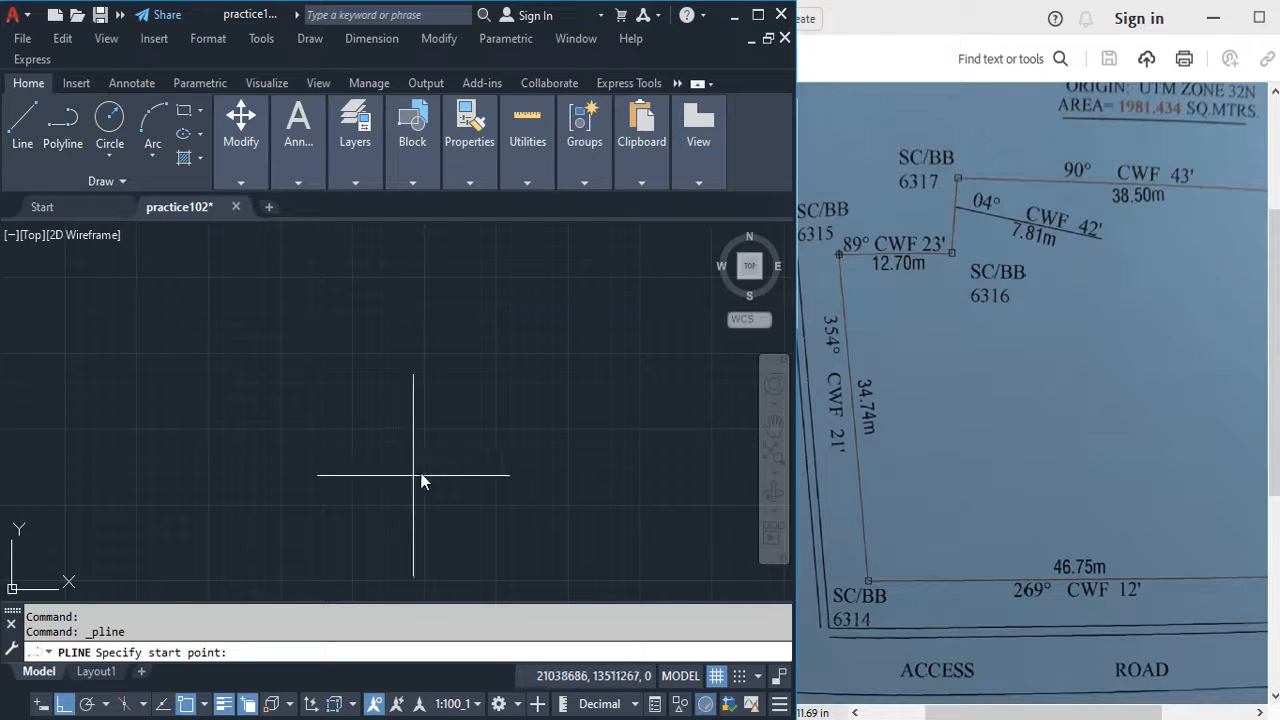
{"action": "left_click", "coordinate": [341, 494]}
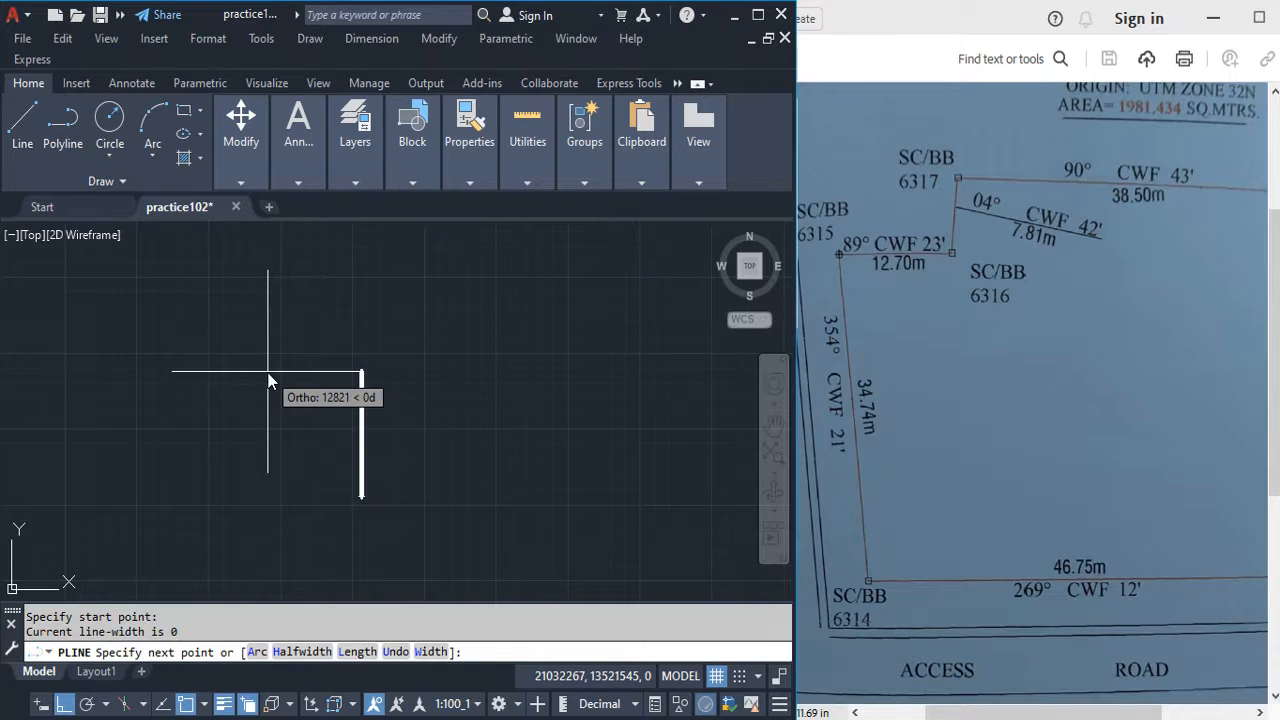
{"action": "type", "text": "@"}
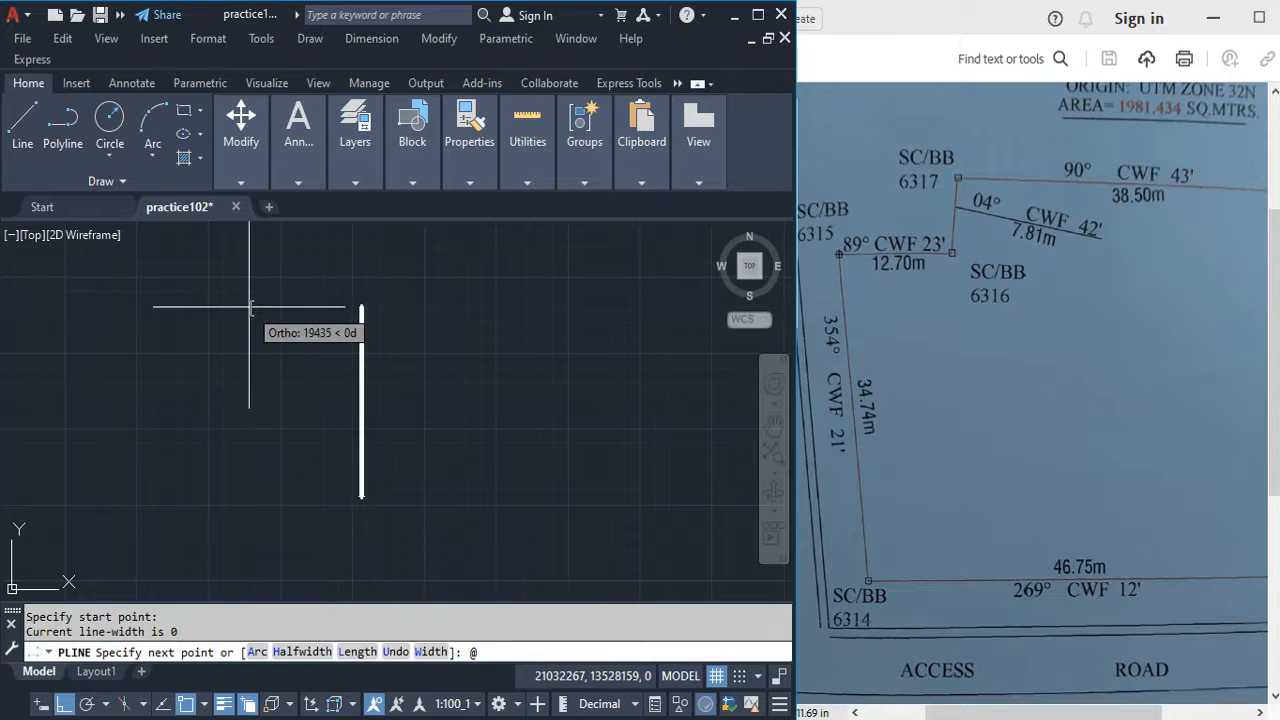
{"action": "type", "text": "34740<"}
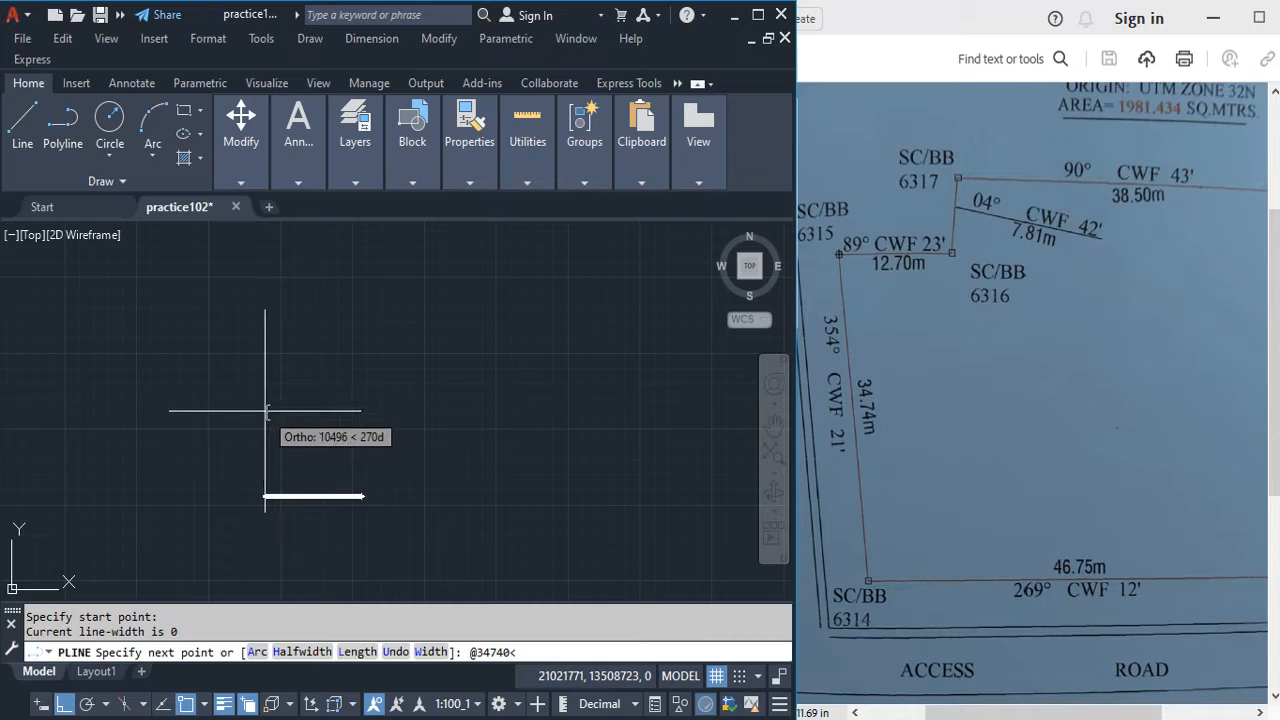
{"action": "type", "text": "354"}
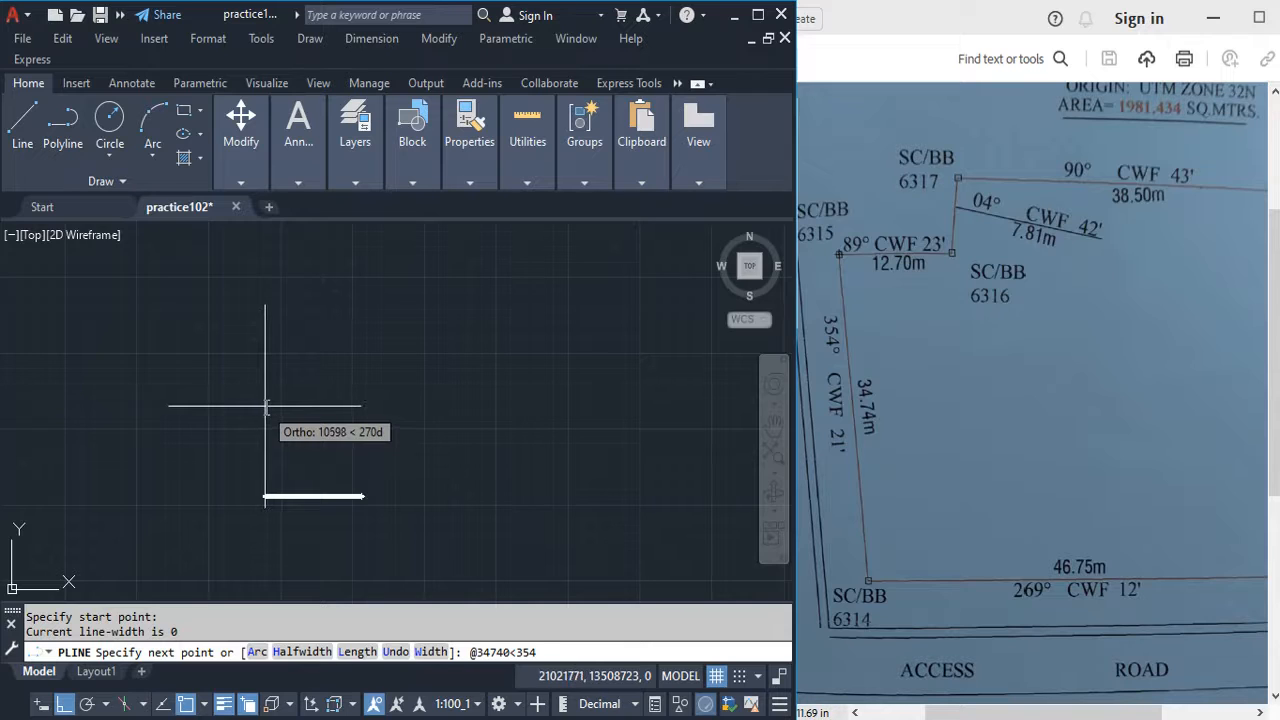
{"action": "type", "text": "d"}
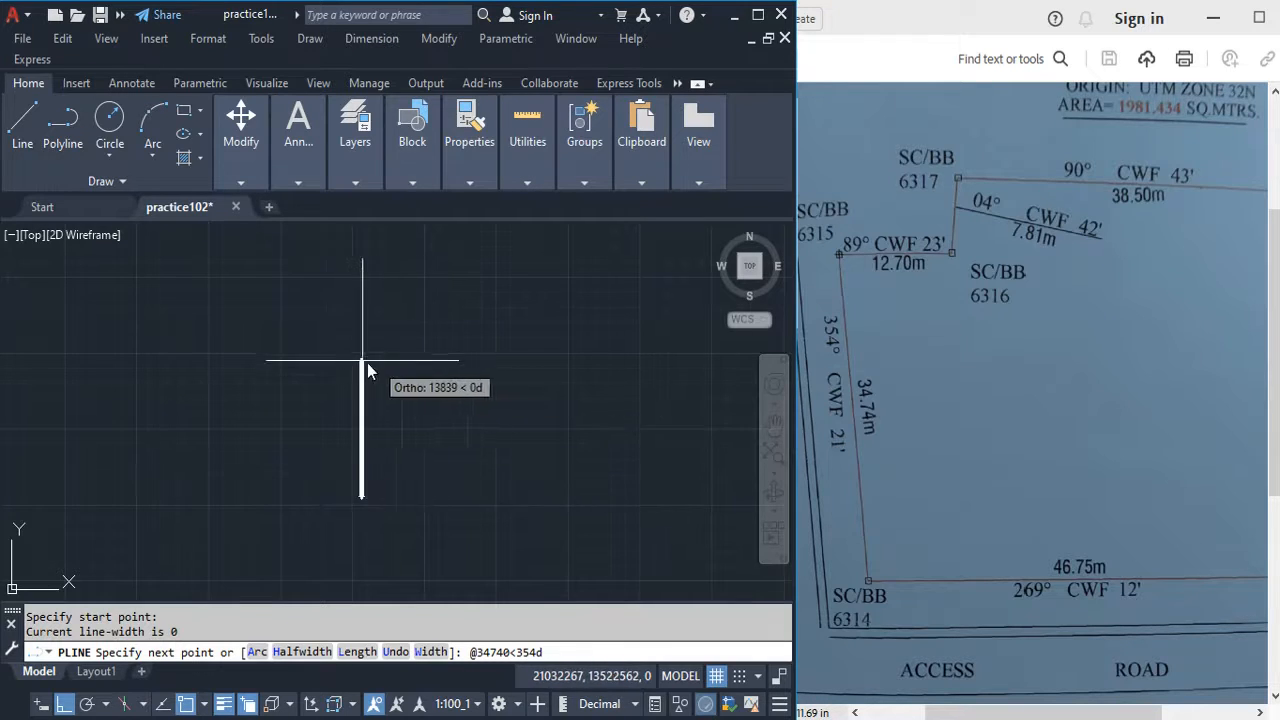
{"action": "type", "text": "21"}
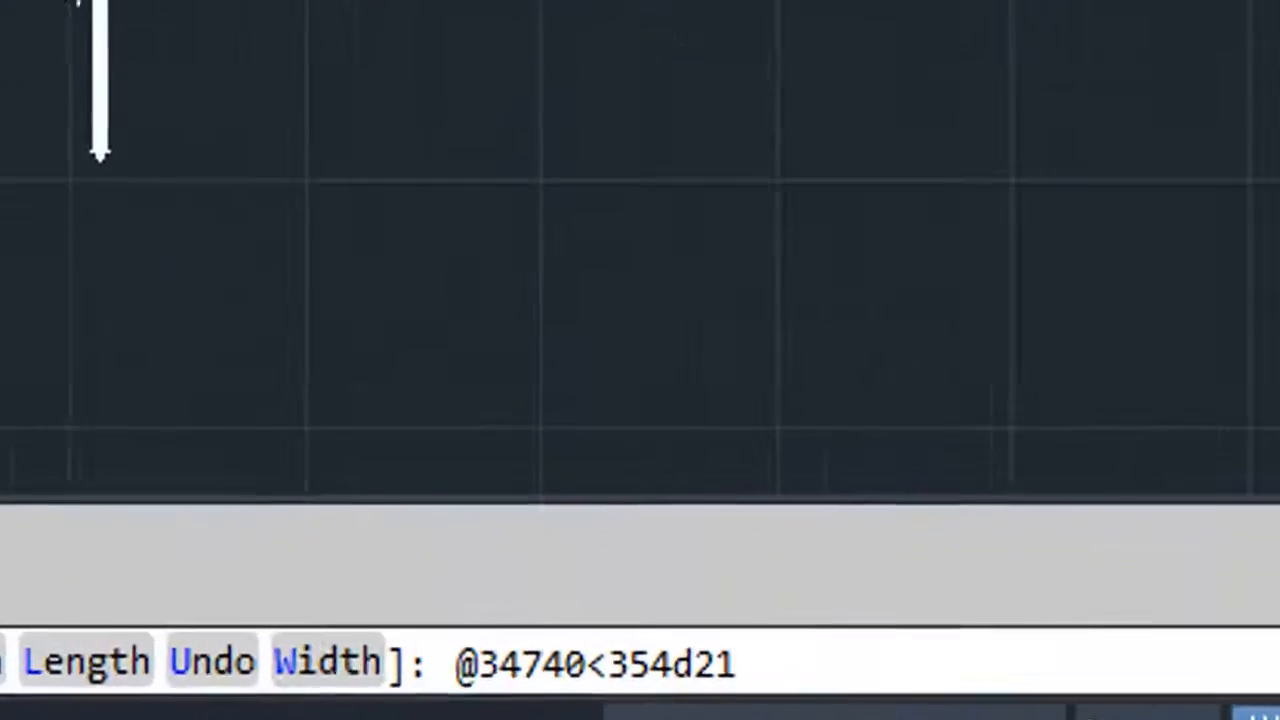
{"action": "type", "text": "'"}
{"action": "key", "text": "Return"}
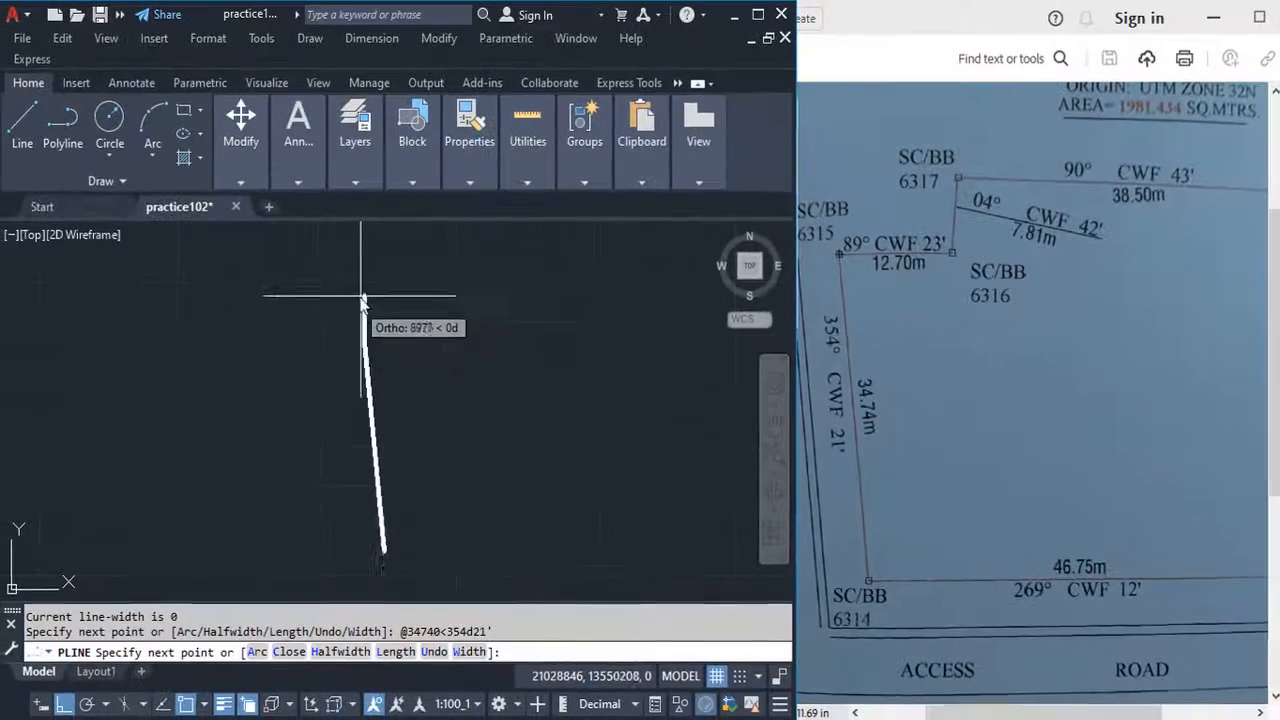
Continue the boundary polyline from SC/BB 6315 with a 12700 mm segment at a bearing of 89d23'.
{"action": "scroll", "coordinate": [374, 365], "scroll_direction": "down", "scroll_amount": 3}
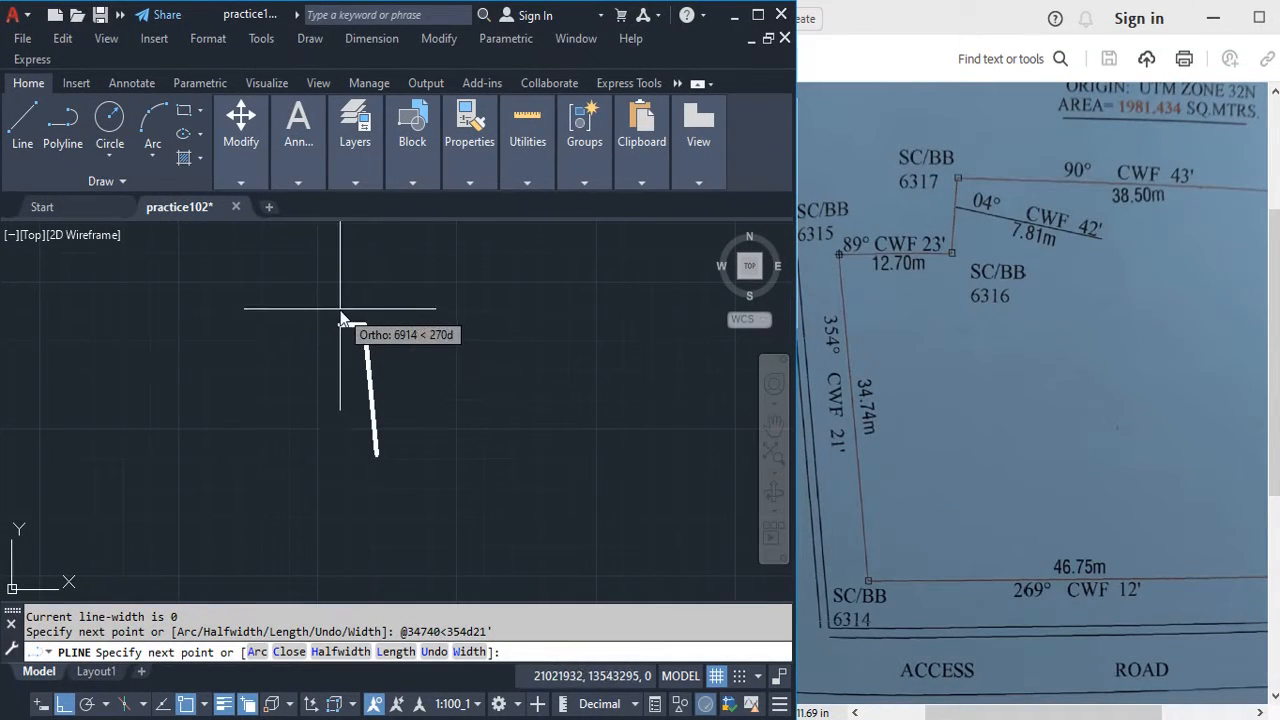
{"action": "scroll", "coordinate": [343, 310], "scroll_direction": "up", "scroll_amount": 2}
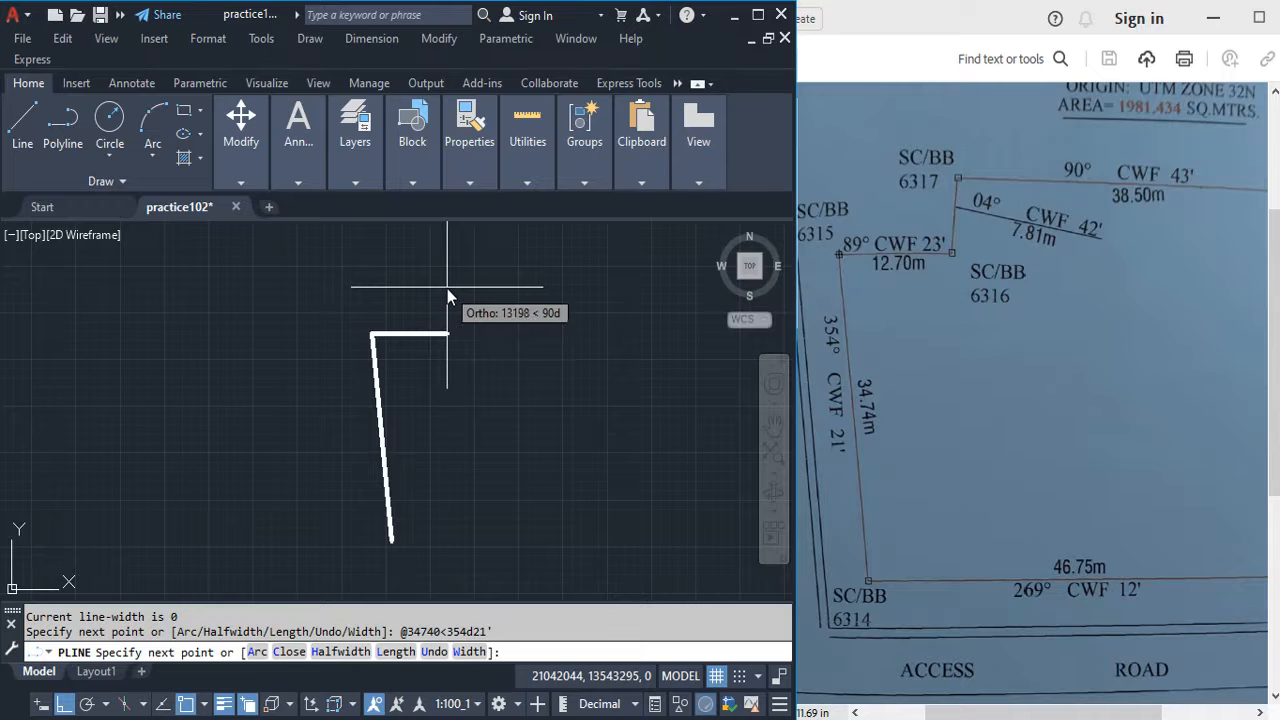
{"action": "type", "text": "@12700<"}
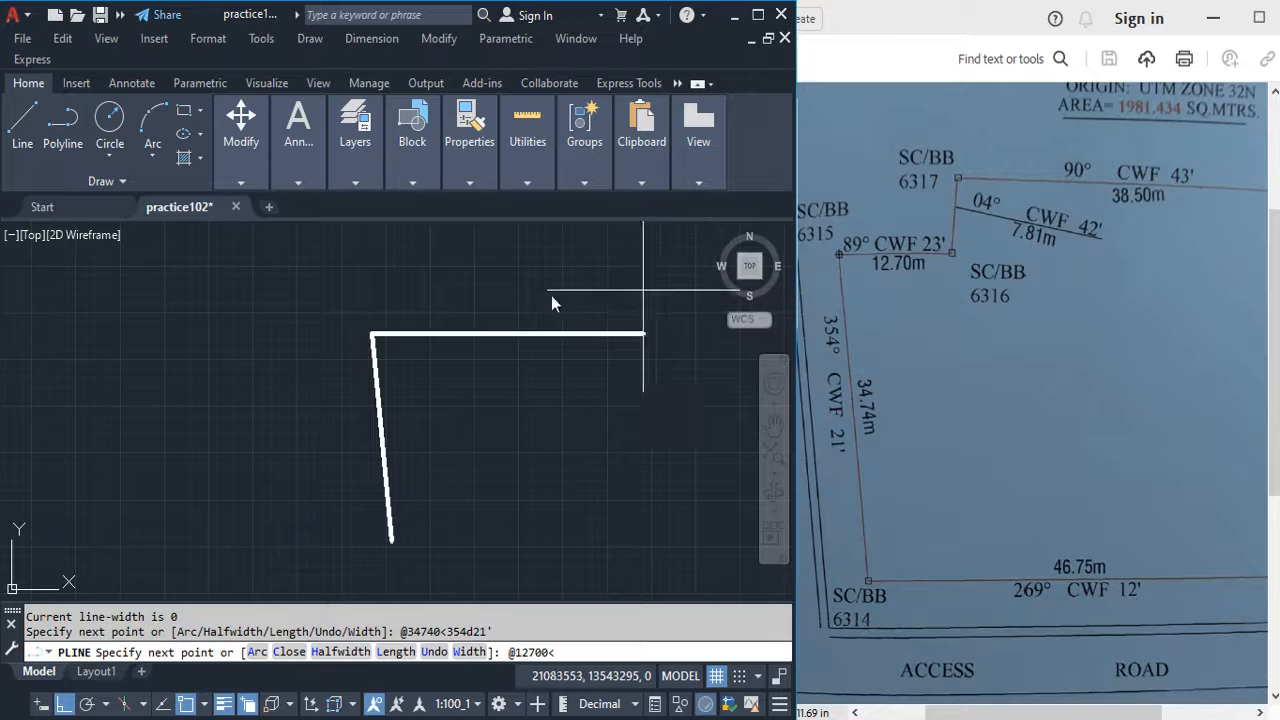
{"action": "type", "text": "89d"}
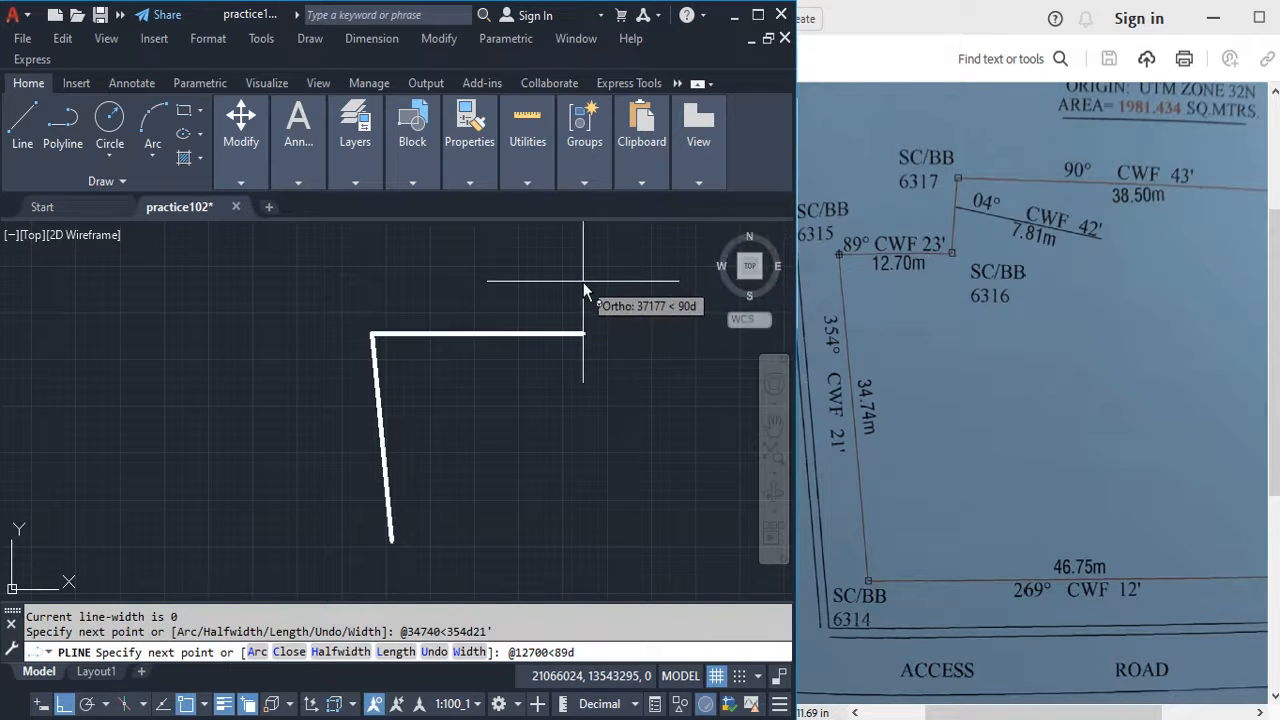
{"action": "type", "text": "23'"}
{"action": "key", "text": "Return"}
Add a 7810 mm segment at bearing 04d42' and a 38500 mm segment at bearing 90d43' to the boundary polyline.
{"action": "scroll", "coordinate": [395, 372], "scroll_direction": "down", "scroll_amount": 2}
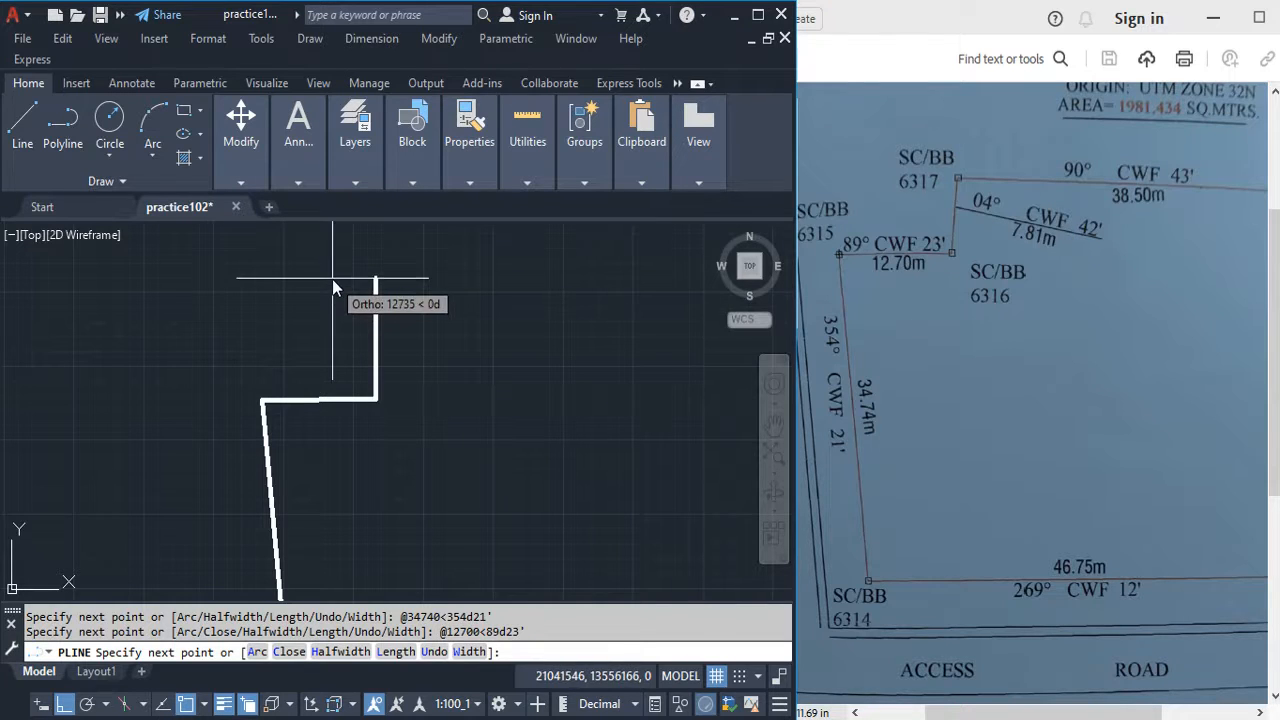
{"action": "type", "text": "@78"}
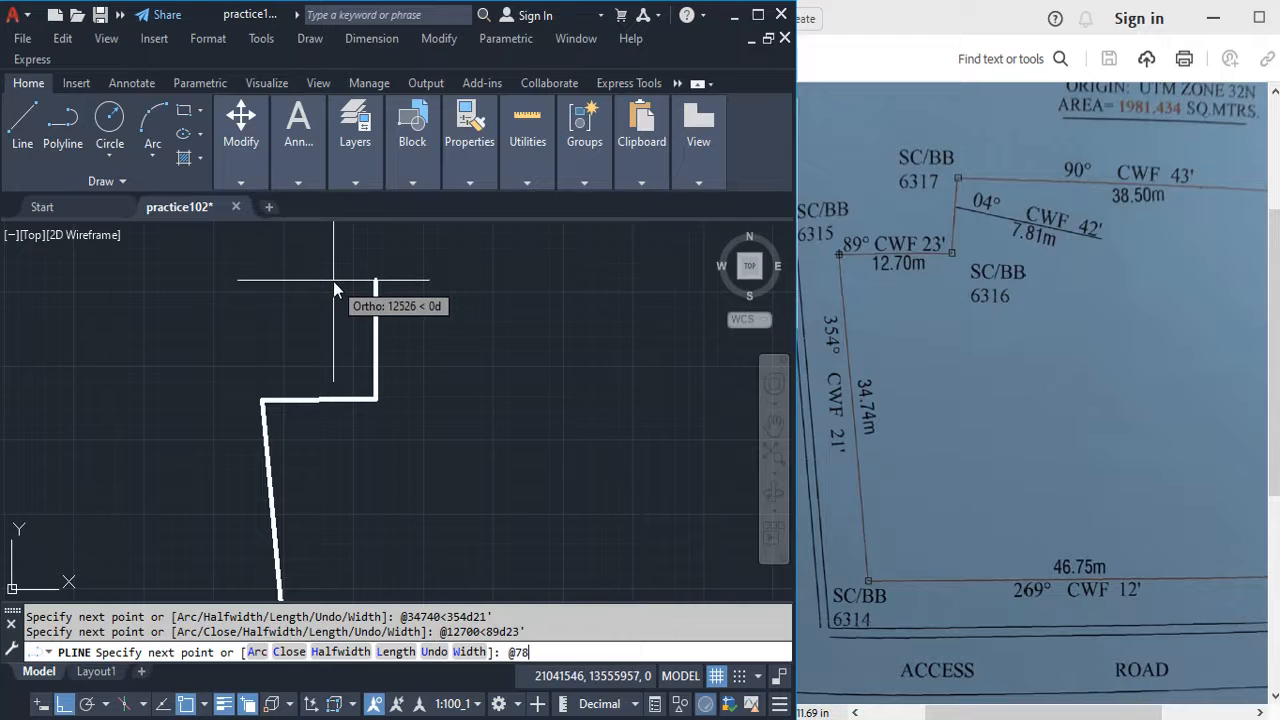
{"action": "type", "text": "10<04d42'"}
{"action": "key", "text": "Return"}
{"action": "scroll", "coordinate": [419, 310], "scroll_direction": "down", "scroll_amount": 3}
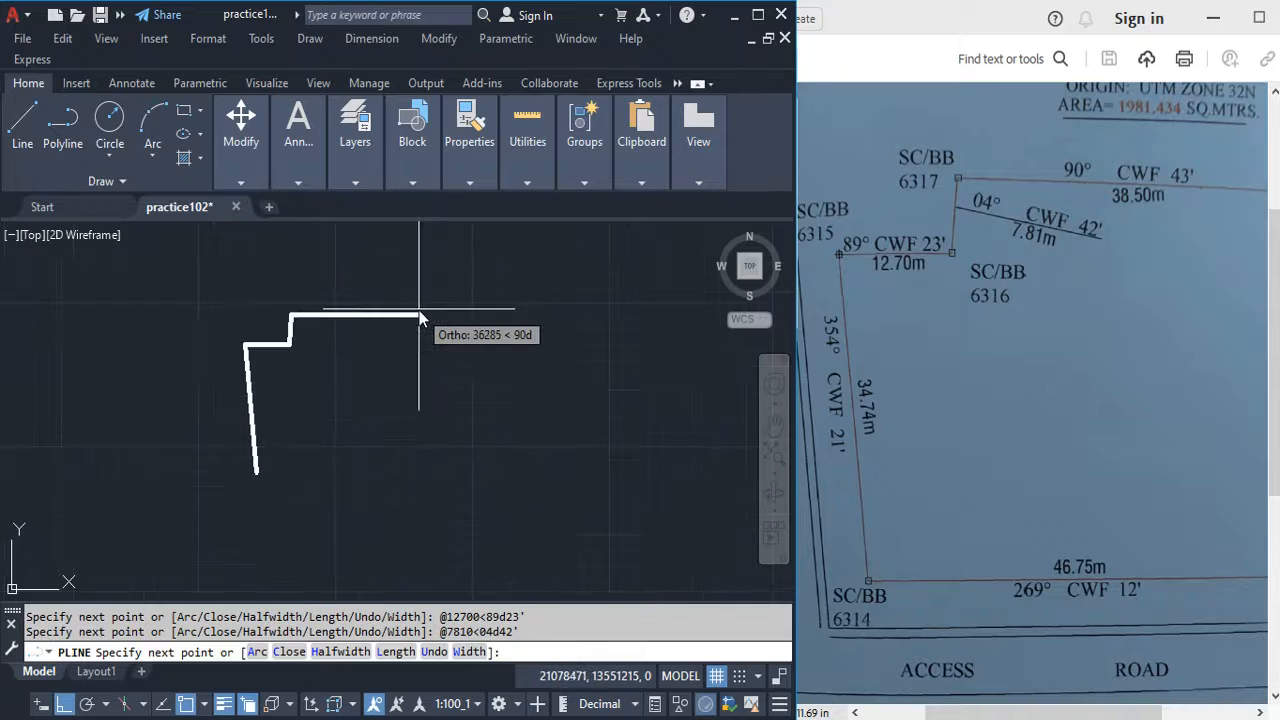
{"action": "type", "text": "@38500<90d43'"}
{"action": "key", "text": "Return"}
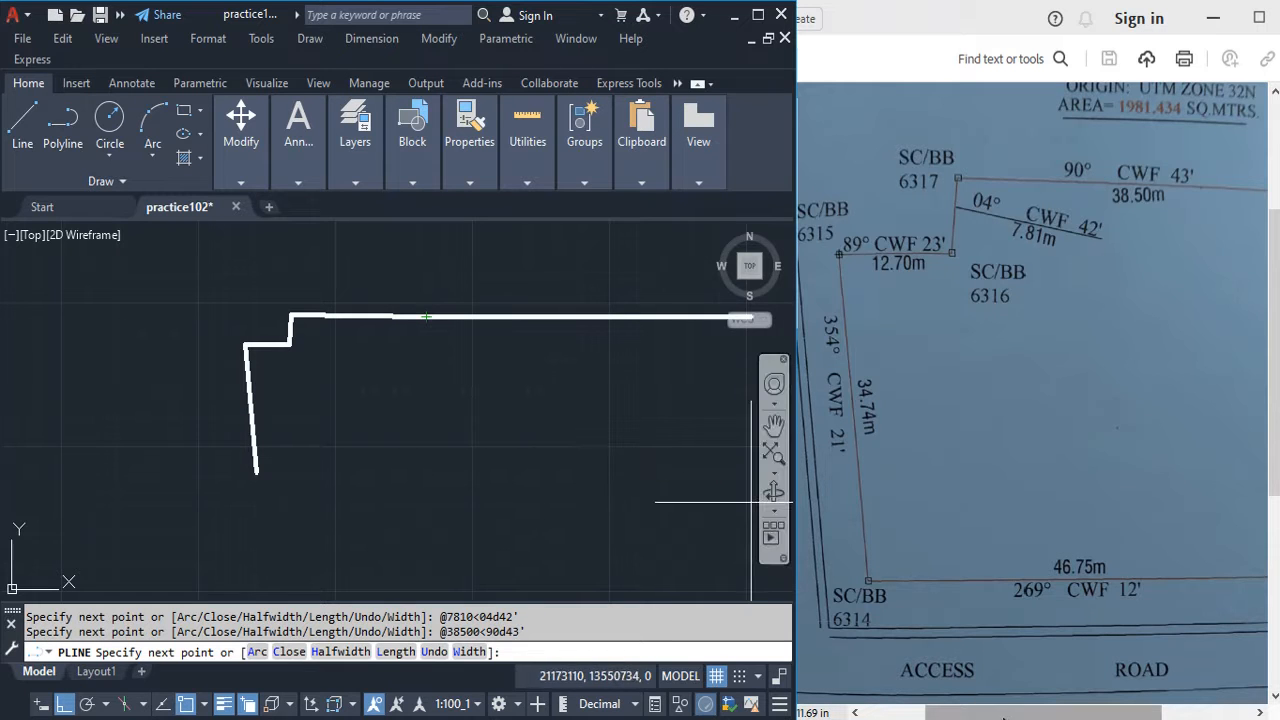
Bring the plan's eastern side into view and add a 41400 mm segment at bearing 182d19' to the polyline.
{"action": "left_click_drag", "start_coordinate": [1010, 717], "coordinate": [1061, 715]}
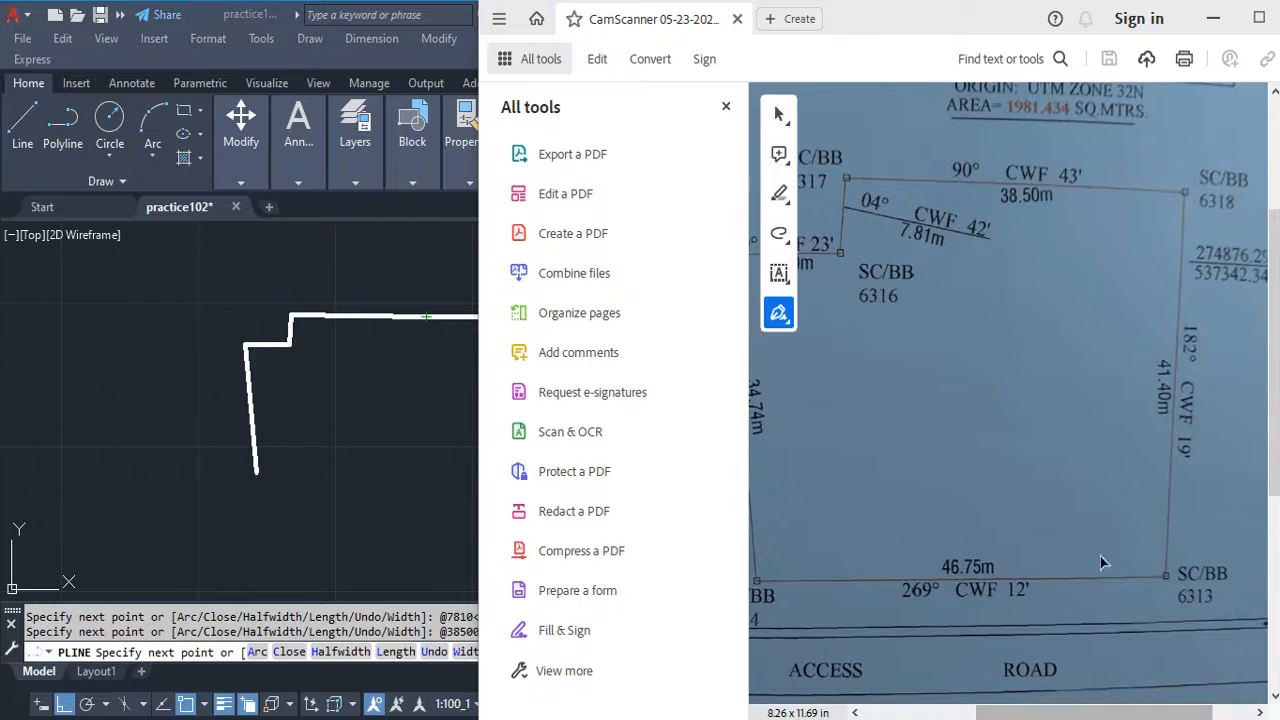
{"action": "left_click", "coordinate": [461, 465]}
{"action": "type", "text": "@414"}
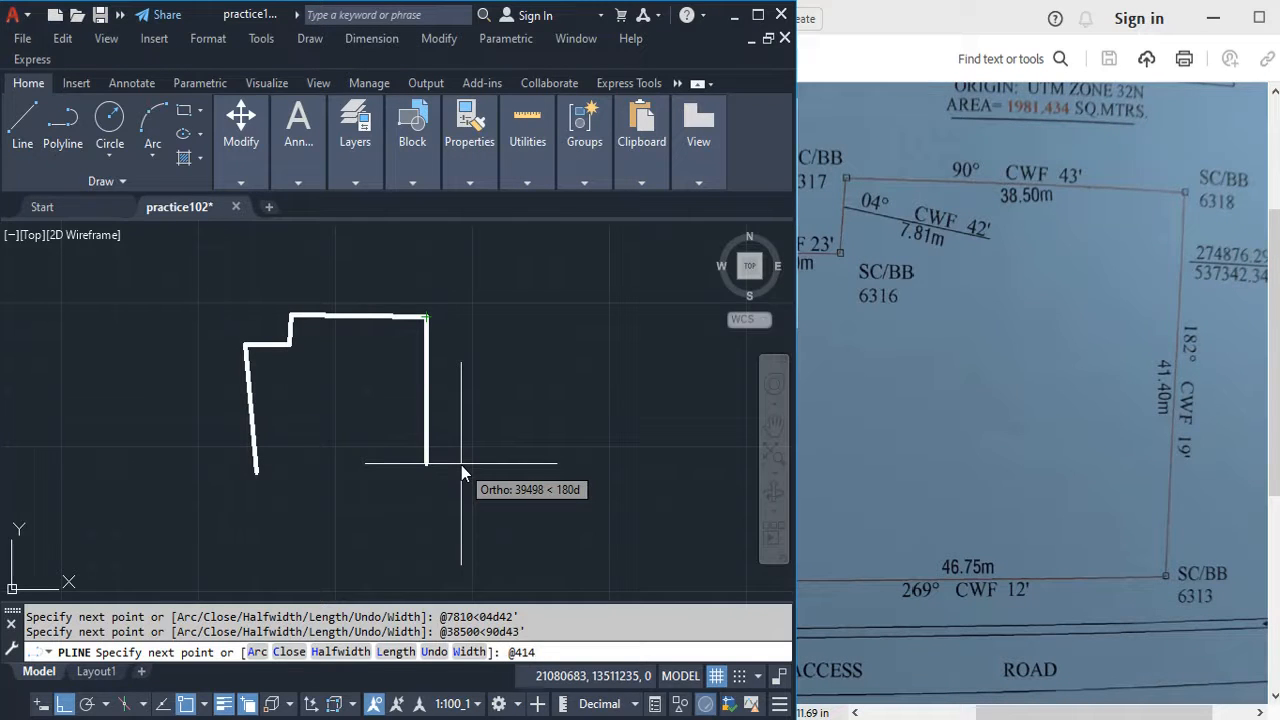
{"action": "type", "text": "00<182d19'"}
{"action": "key", "text": "Return"}
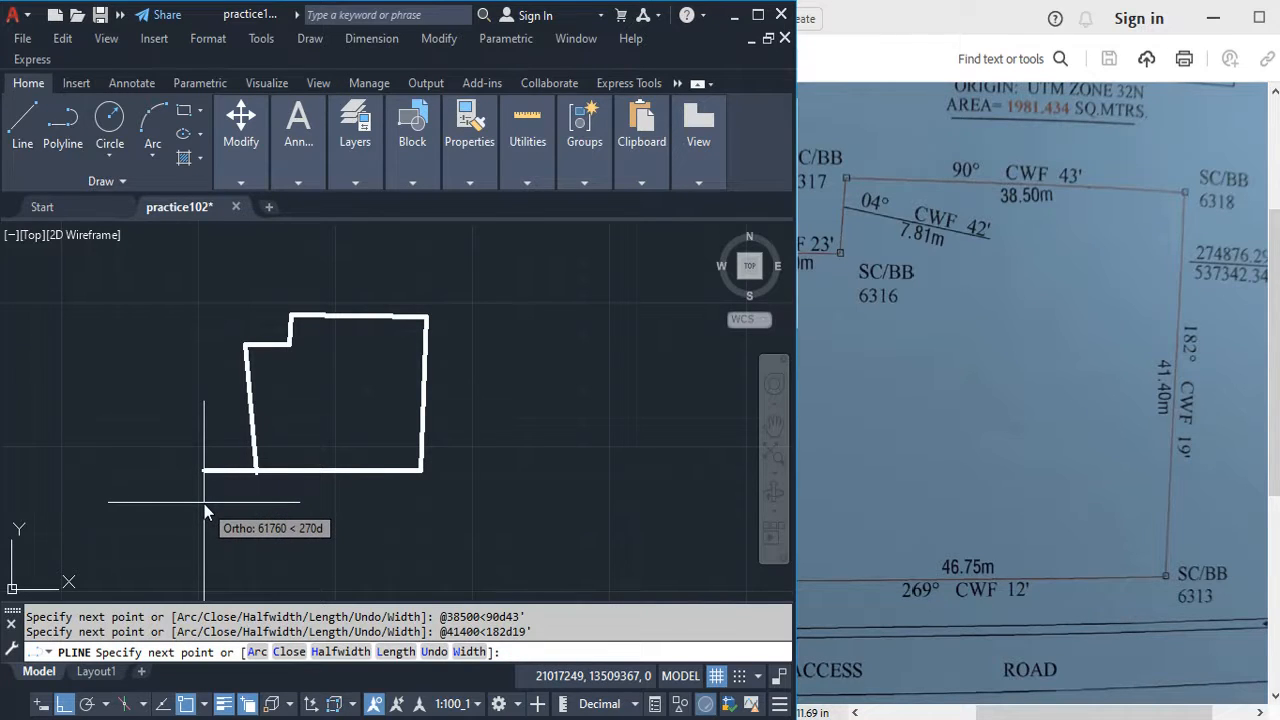
Draw the last boundary segment, 46750 mm at bearing 269d12', back to SC/BB 6314 and end the polyline.
{"action": "type", "text": "@46750<269d12'"}
{"action": "key", "text": "Return"}
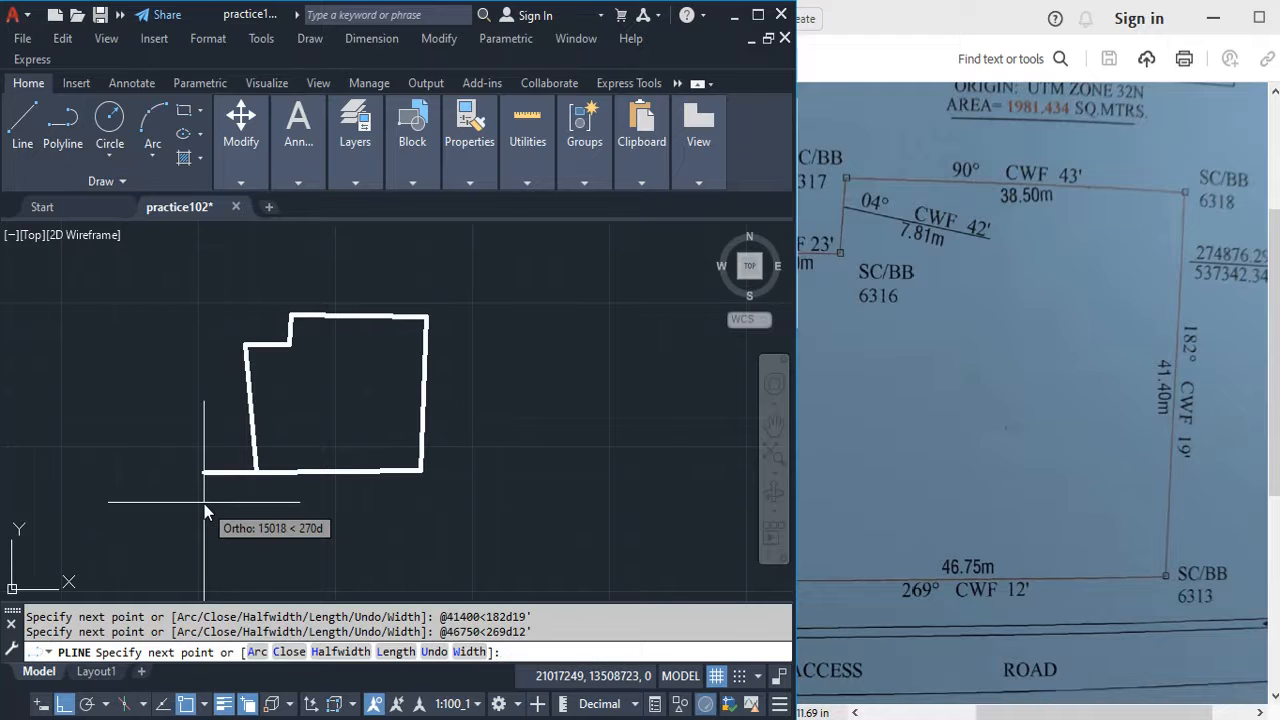
{"action": "key", "text": "Return"}
Compare the shape of the drawn plot boundary with the scanned survey plan.
{"action": "scroll", "coordinate": [506, 449], "scroll_direction": "down", "scroll_amount": 5}
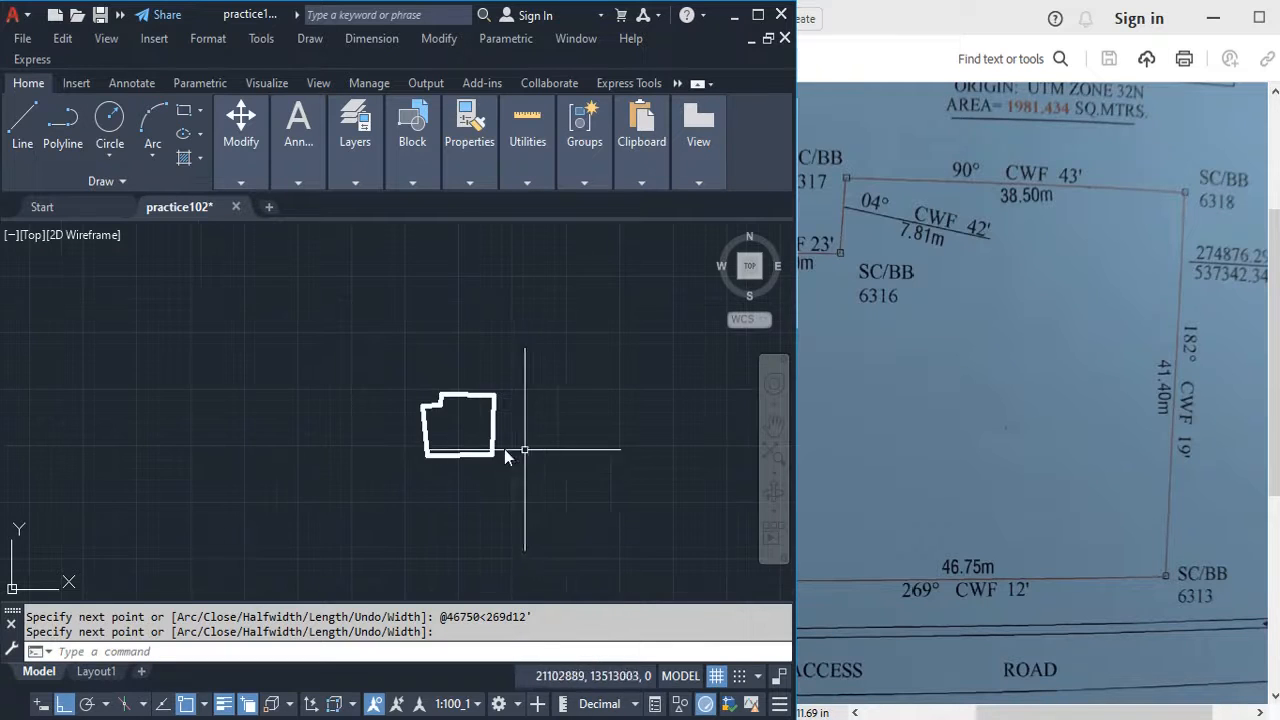
{"action": "scroll", "coordinate": [506, 449], "scroll_direction": "up", "scroll_amount": 7}
{"action": "scroll", "coordinate": [482, 440], "scroll_direction": "down", "scroll_amount": 4}
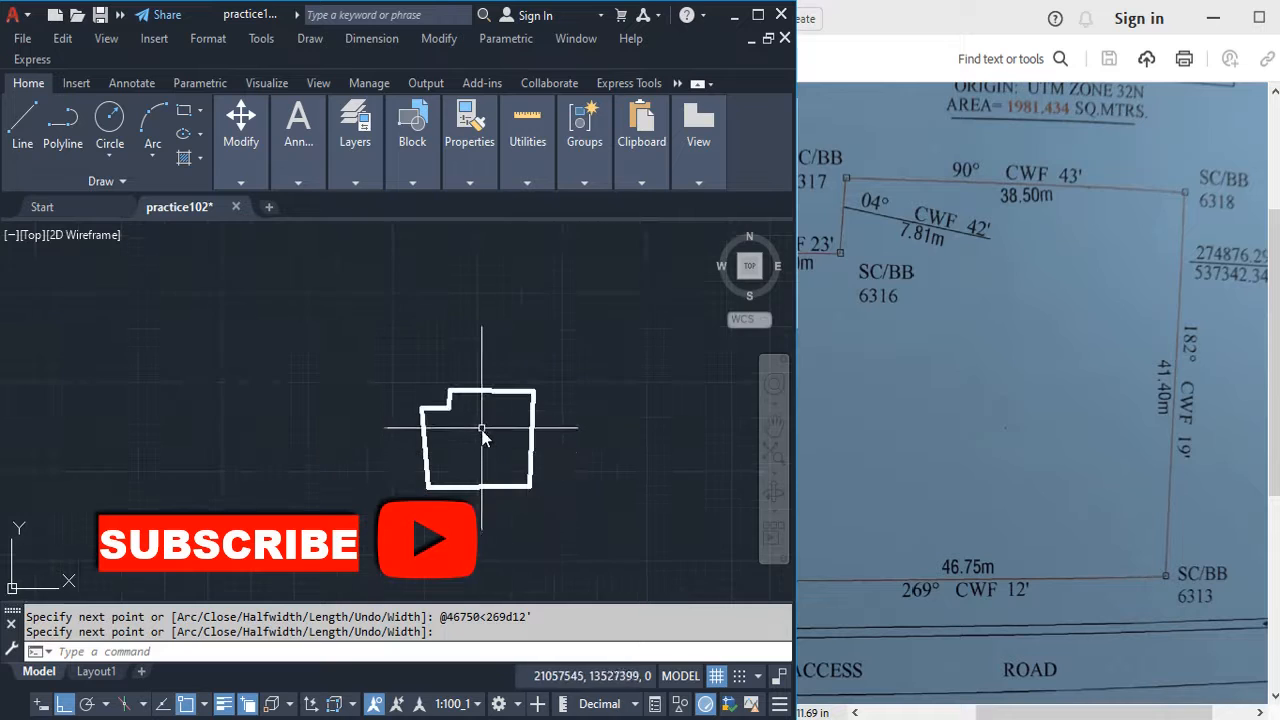
{"action": "scroll", "coordinate": [480, 434], "scroll_direction": "up", "scroll_amount": 4}
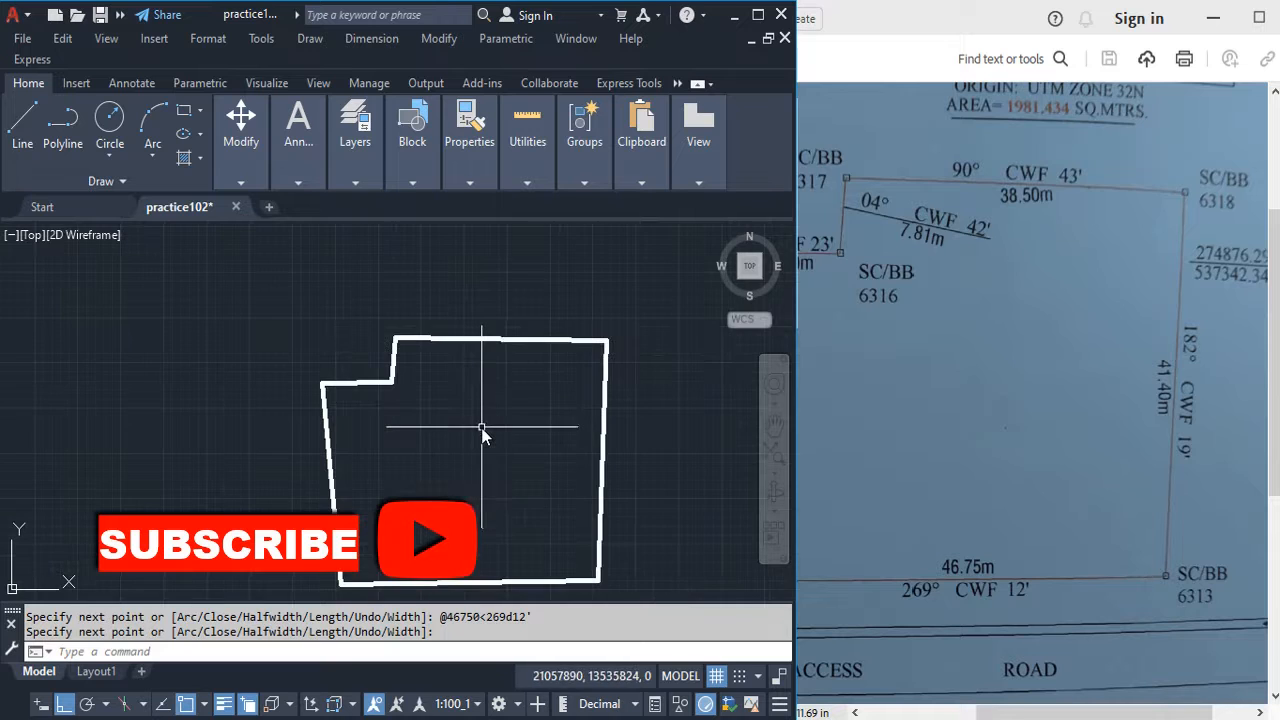
{"action": "left_click", "coordinate": [1041, 713]}
{"action": "left_click_drag", "start_coordinate": [1041, 713], "coordinate": [1034, 712]}
{"action": "left_click", "coordinate": [266, 465]}
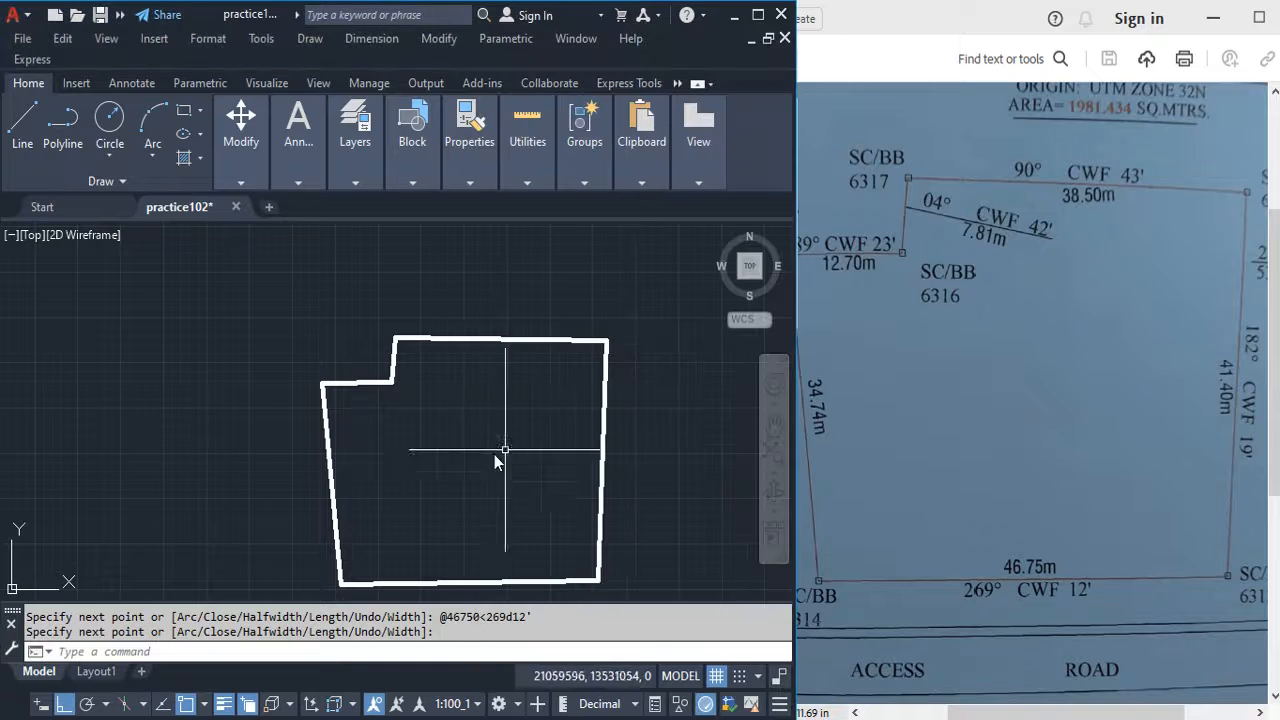
{"action": "scroll", "coordinate": [548, 428], "scroll_direction": "down", "scroll_amount": 4}
{"action": "scroll", "coordinate": [528, 457], "scroll_direction": "up", "scroll_amount": 4}
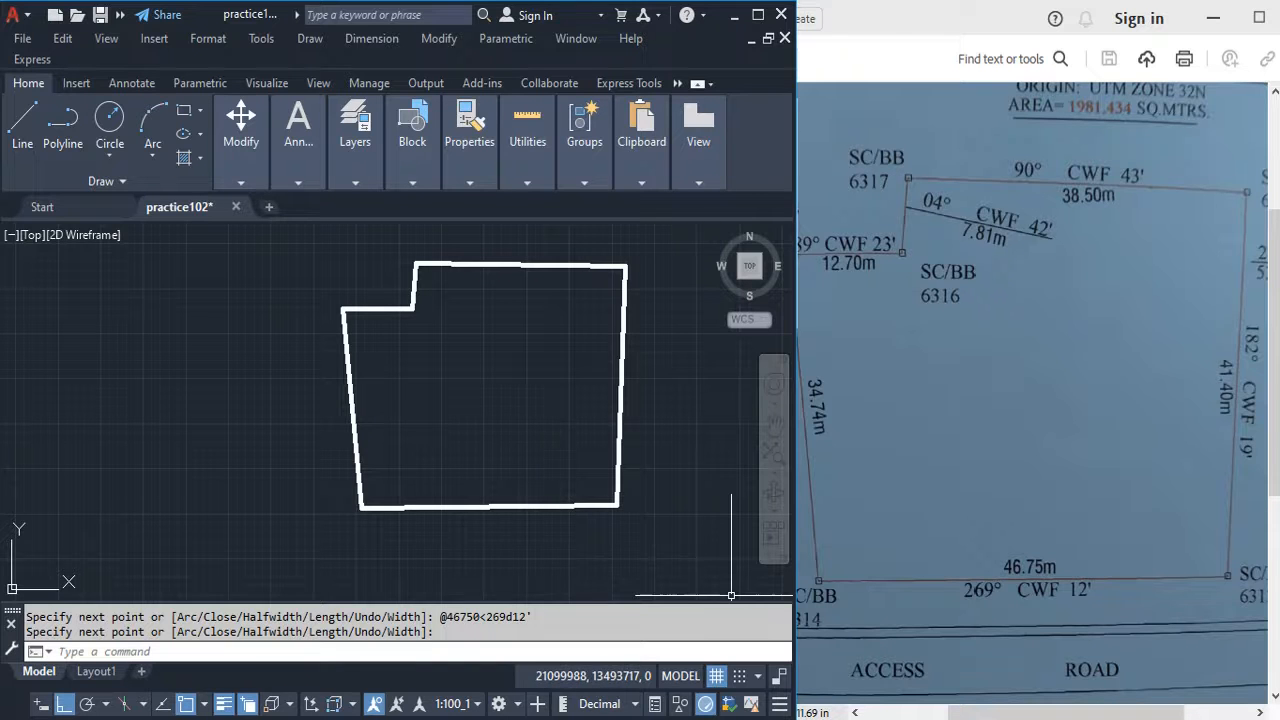
{"action": "left_click", "coordinate": [765, 719]}
{"action": "left_click_drag", "start_coordinate": [646, 368], "coordinate": [654, 322]}
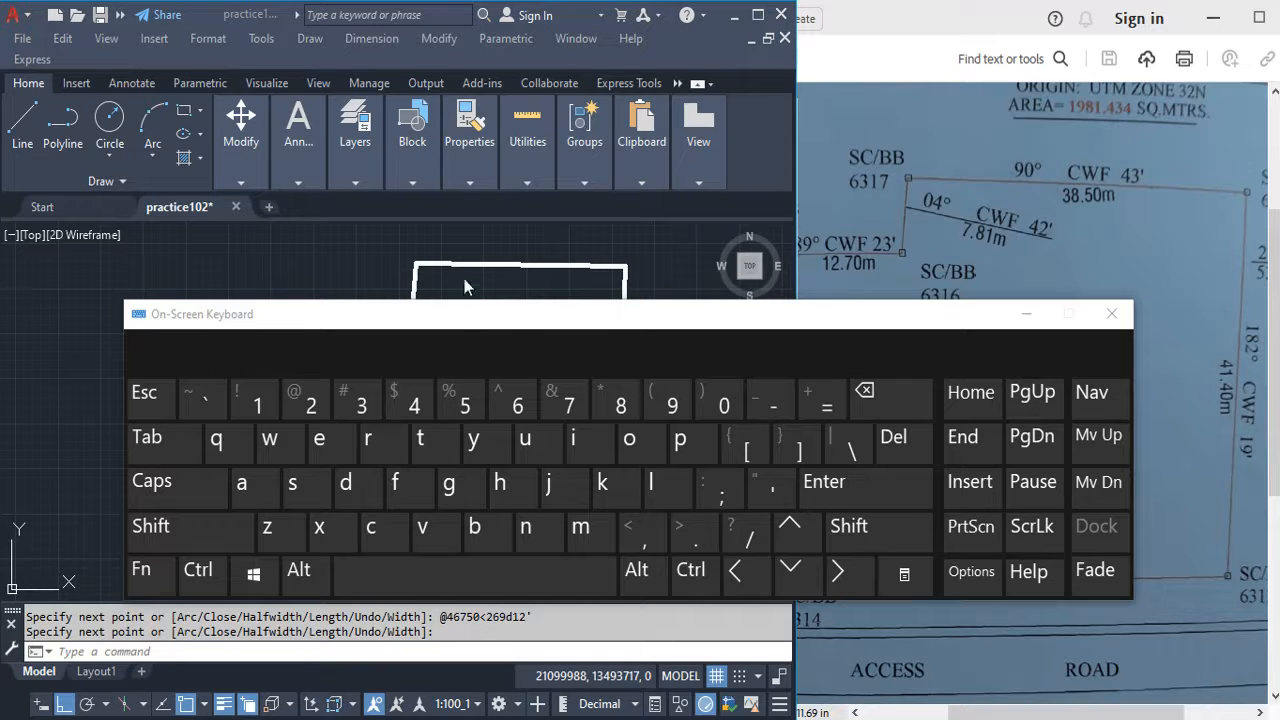
{"action": "left_click", "coordinate": [1026, 314]}
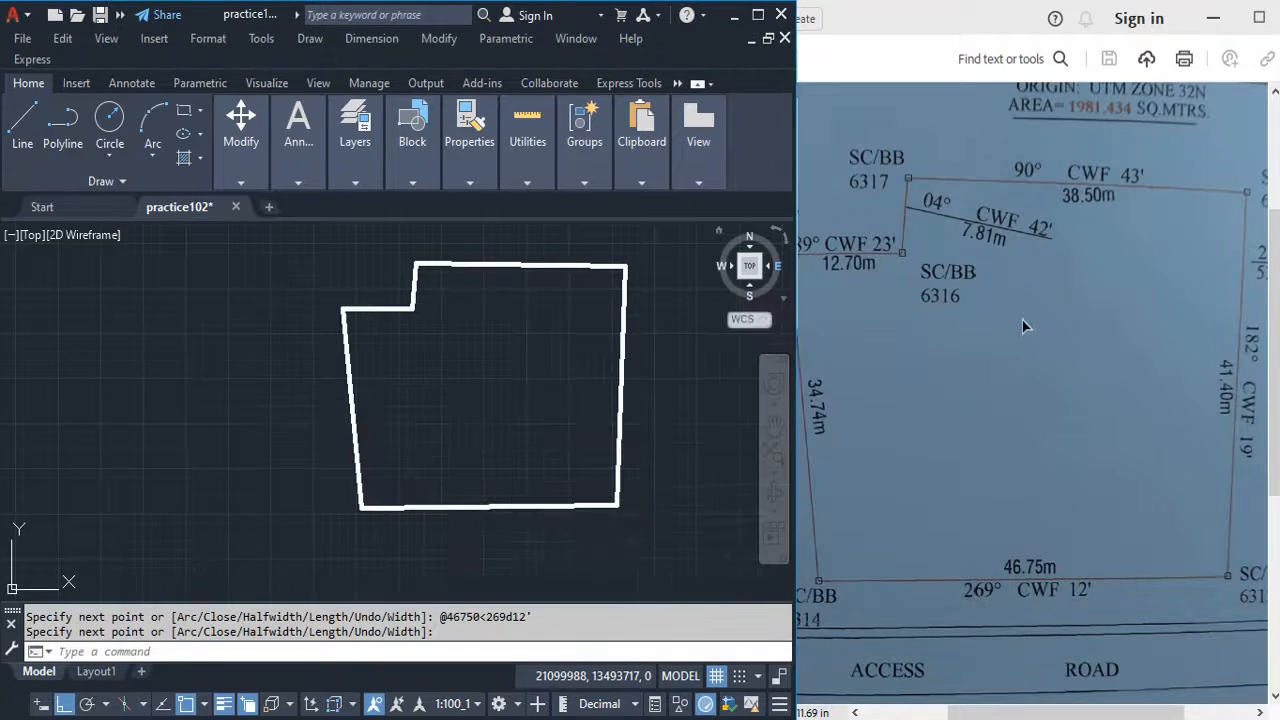
Select the boundary polyline and examine its area in the object properties.
{"action": "scroll", "coordinate": [629, 509], "scroll_direction": "down", "scroll_amount": 2}
{"action": "scroll", "coordinate": [651, 471], "scroll_direction": "up", "scroll_amount": 2}
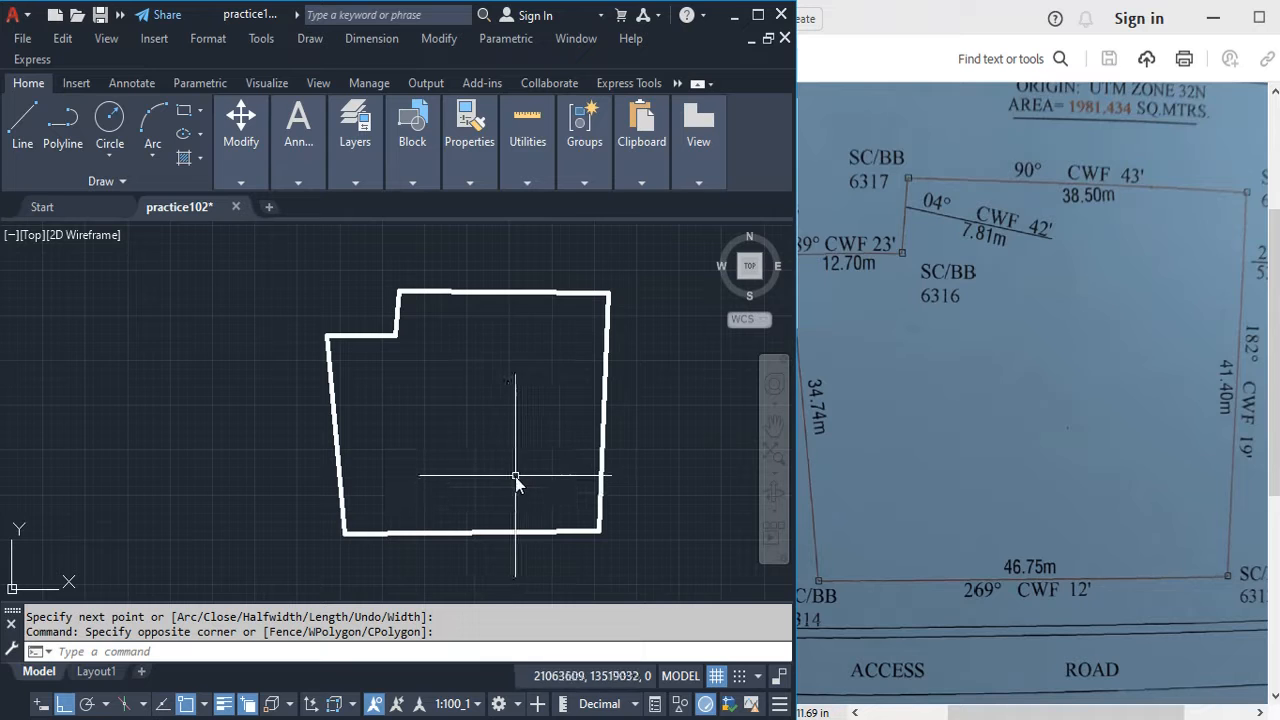
{"action": "left_click", "coordinate": [588, 546]}
{"action": "left_click", "coordinate": [562, 515]}
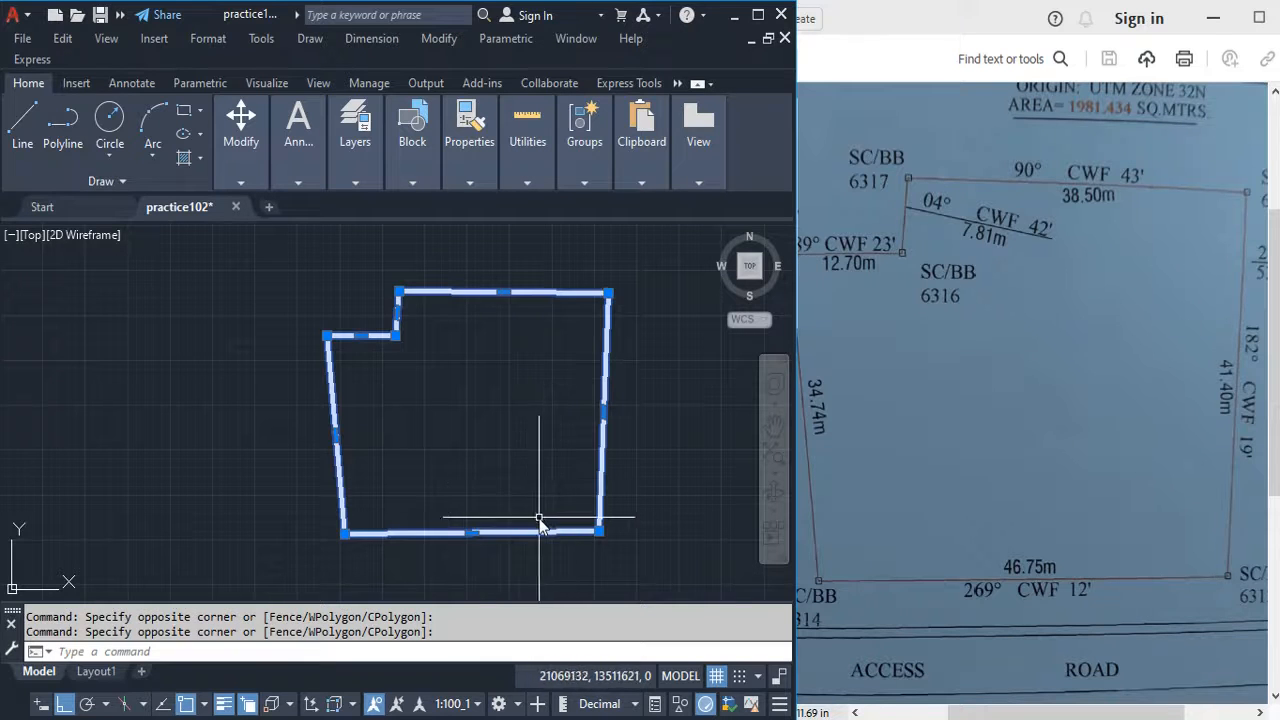
{"action": "right_click", "coordinate": [448, 445]}
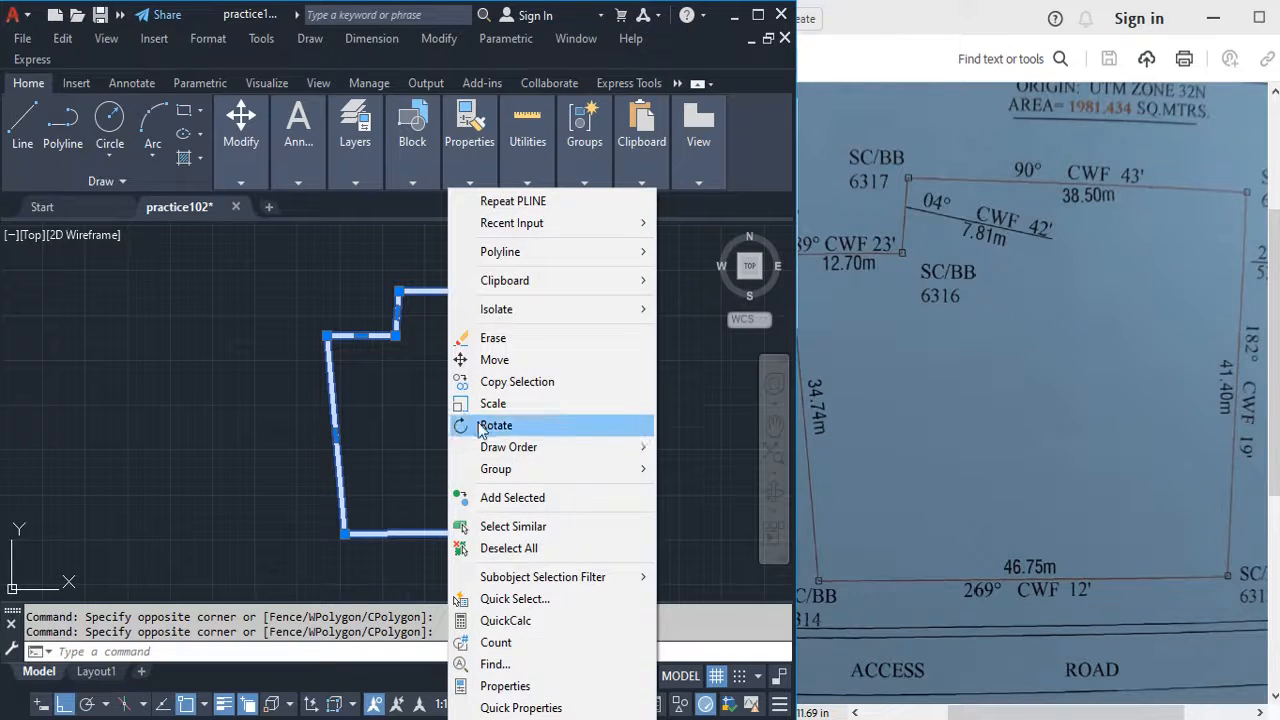
{"action": "left_click", "coordinate": [519, 688]}
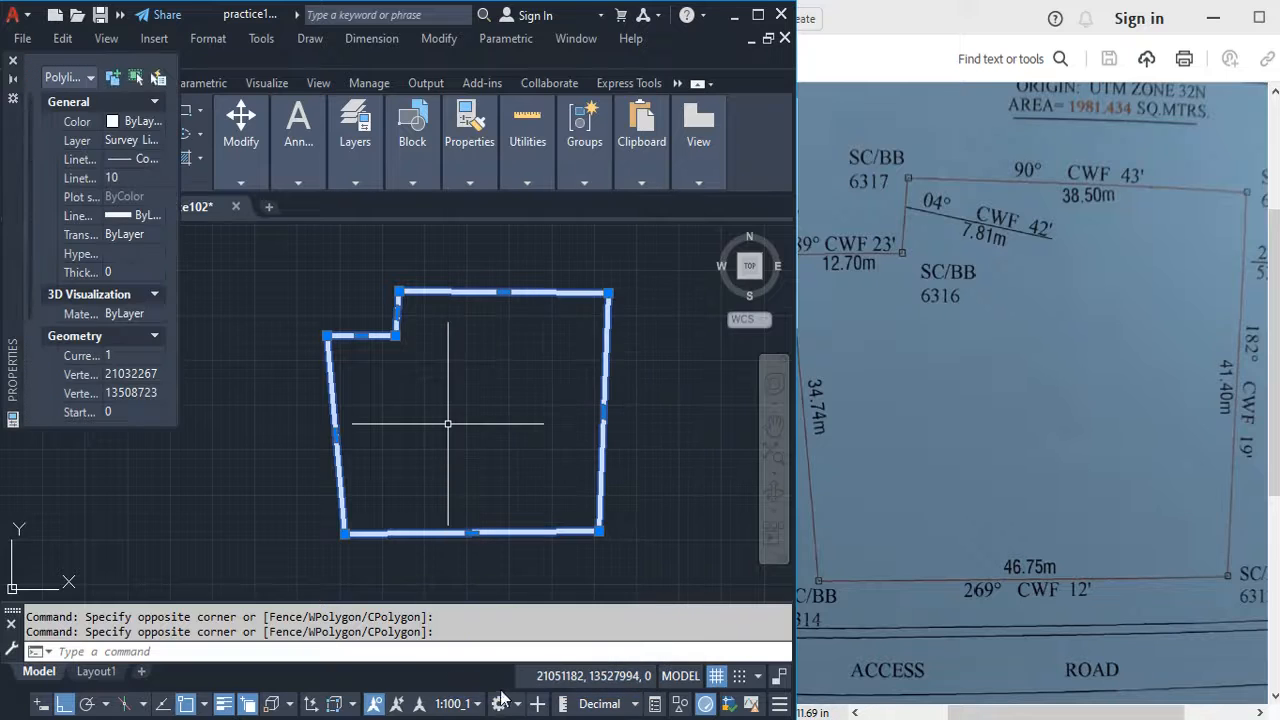
{"action": "scroll", "coordinate": [125, 370], "scroll_direction": "down", "scroll_amount": 5}
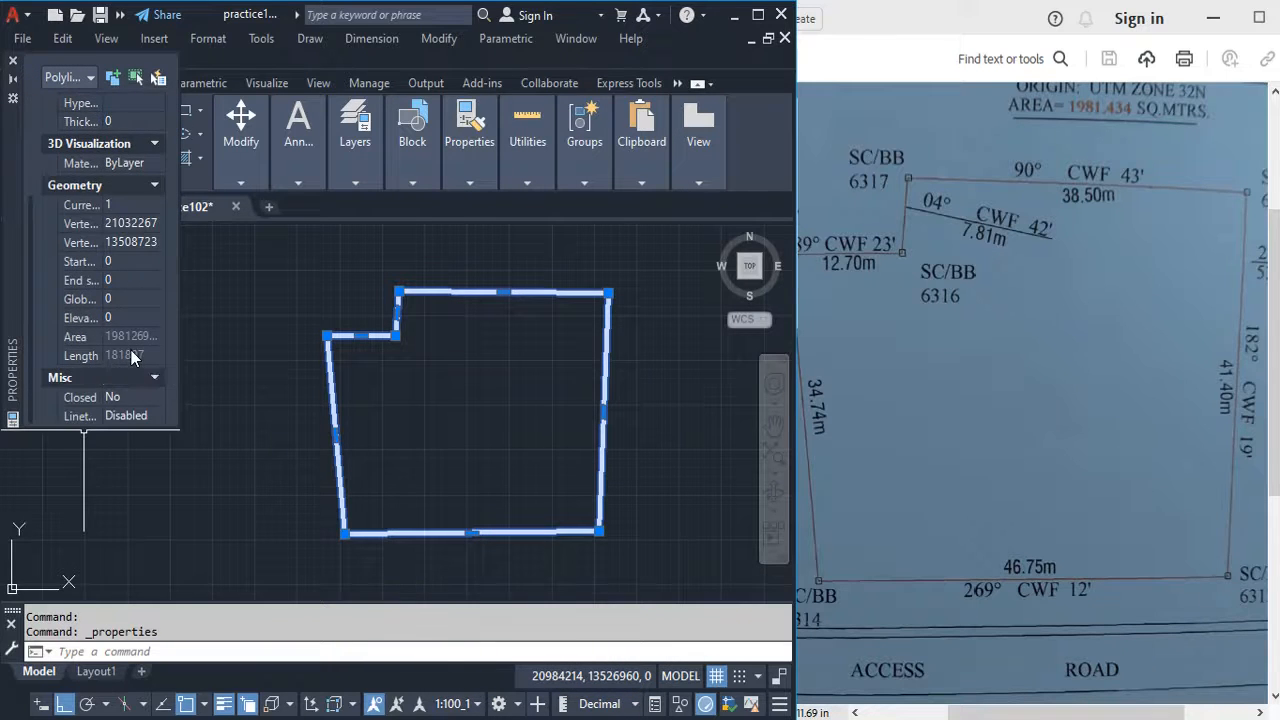
{"action": "scroll", "coordinate": [131, 350], "scroll_direction": "up", "scroll_amount": 2}
{"action": "scroll", "coordinate": [131, 359], "scroll_direction": "down", "scroll_amount": 2}
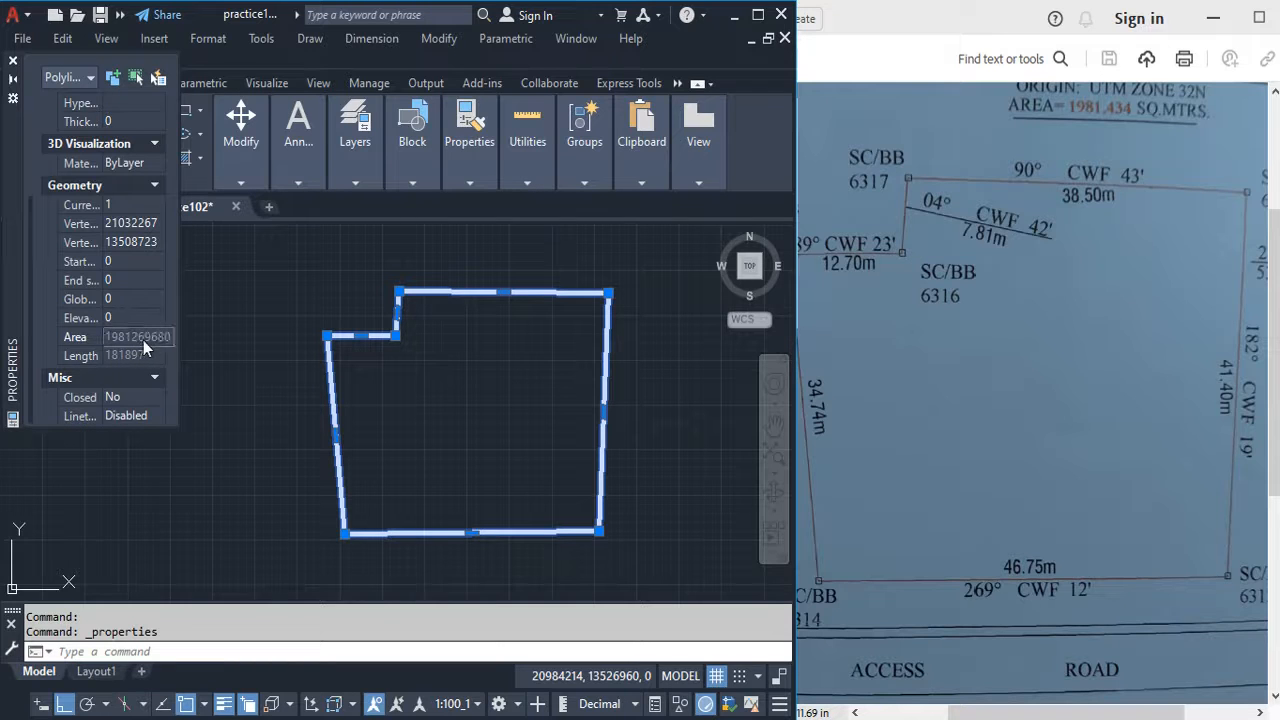
Divide the boundary's area by 1000000 in QuickCalc, compare the result with the survey plan's area, and deselect the boundary.
{"action": "left_click", "coordinate": [161, 338]}
{"action": "left_click", "coordinate": [156, 338]}
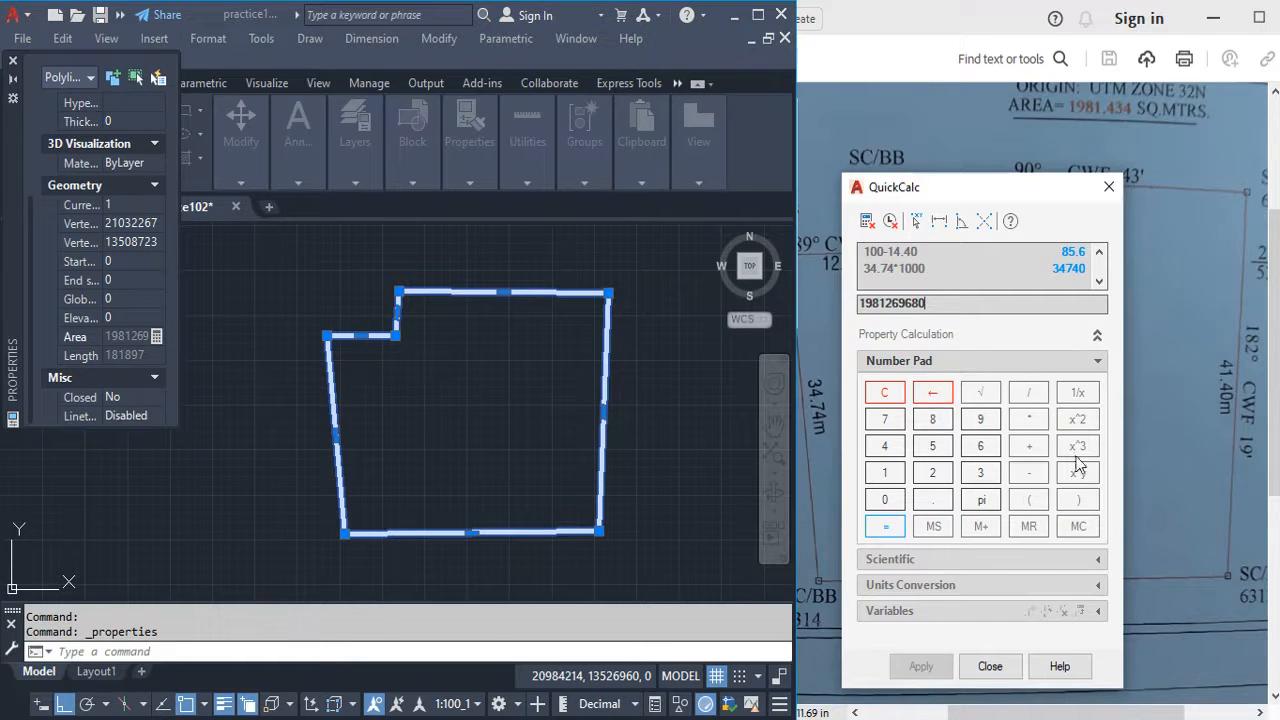
{"action": "left_click", "coordinate": [1029, 392]}
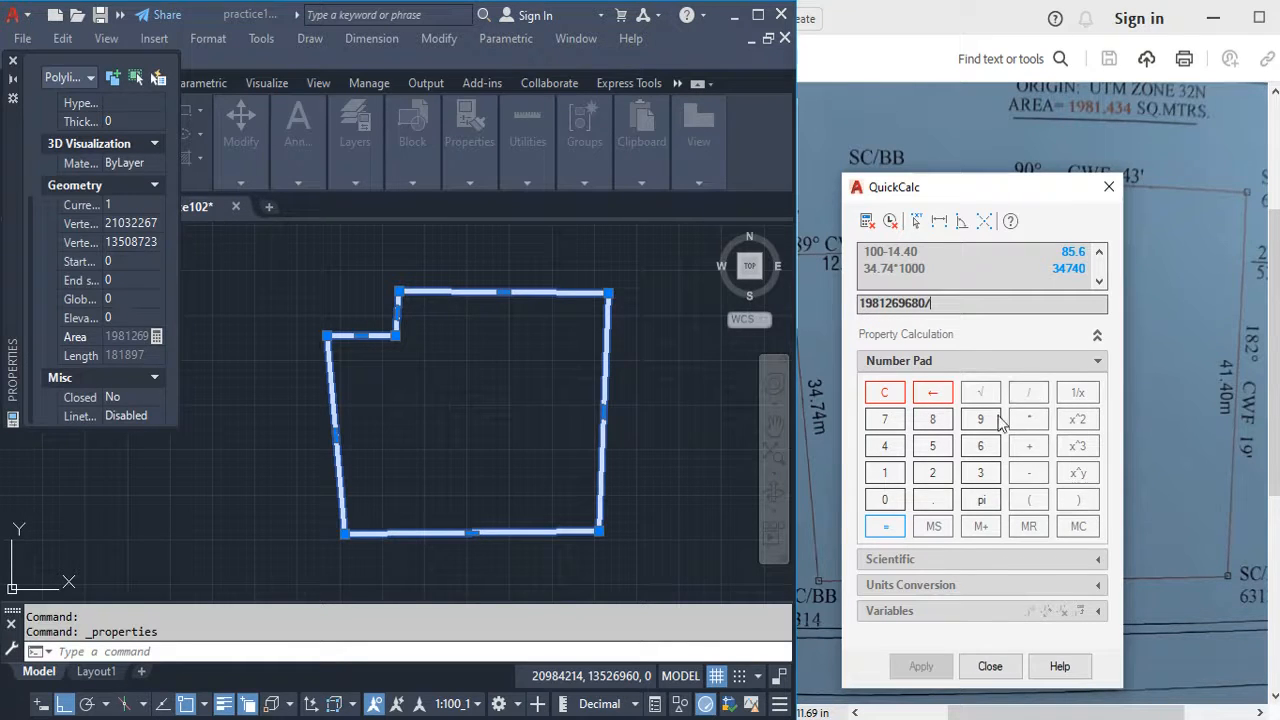
{"action": "left_click", "coordinate": [887, 475]}
{"action": "left_click", "coordinate": [886, 502]}
{"action": "left_click", "coordinate": [885, 500]}
{"action": "left_click", "coordinate": [885, 500]}
{"action": "left_click", "coordinate": [885, 500]}
{"action": "left_click", "coordinate": [885, 527]}
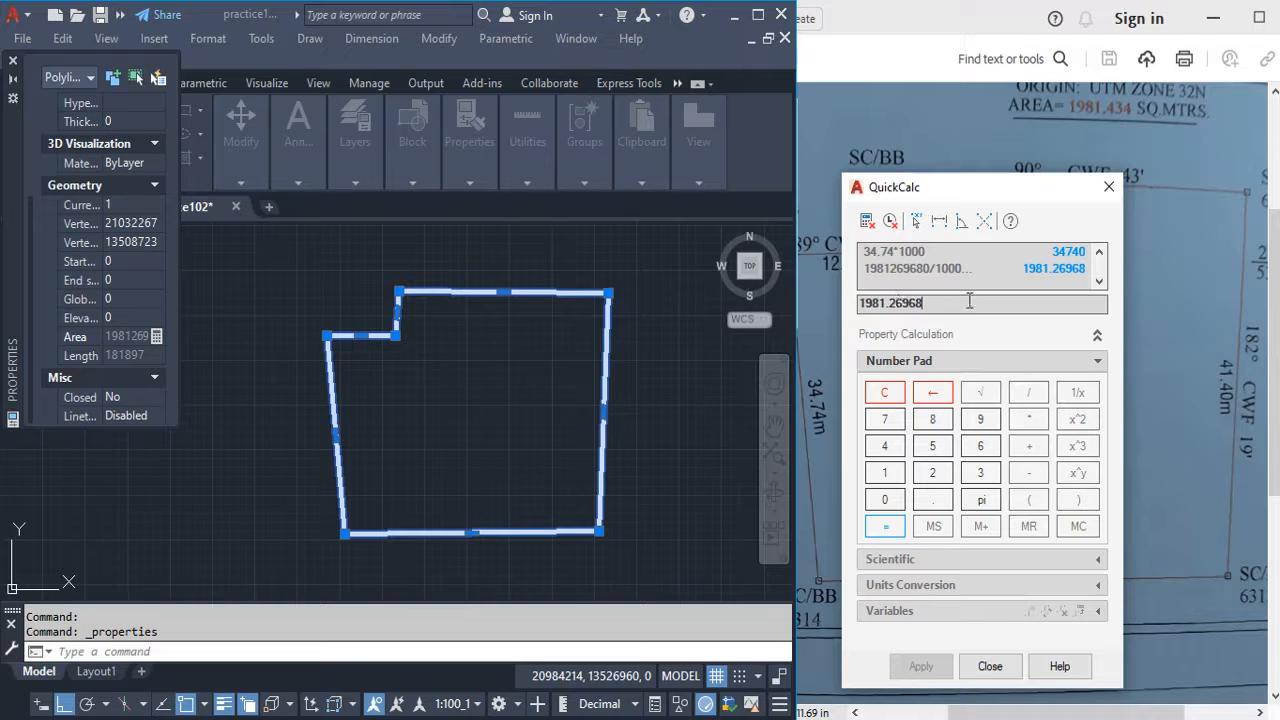
{"action": "left_click_drag", "start_coordinate": [1030, 199], "coordinate": [633, 222]}
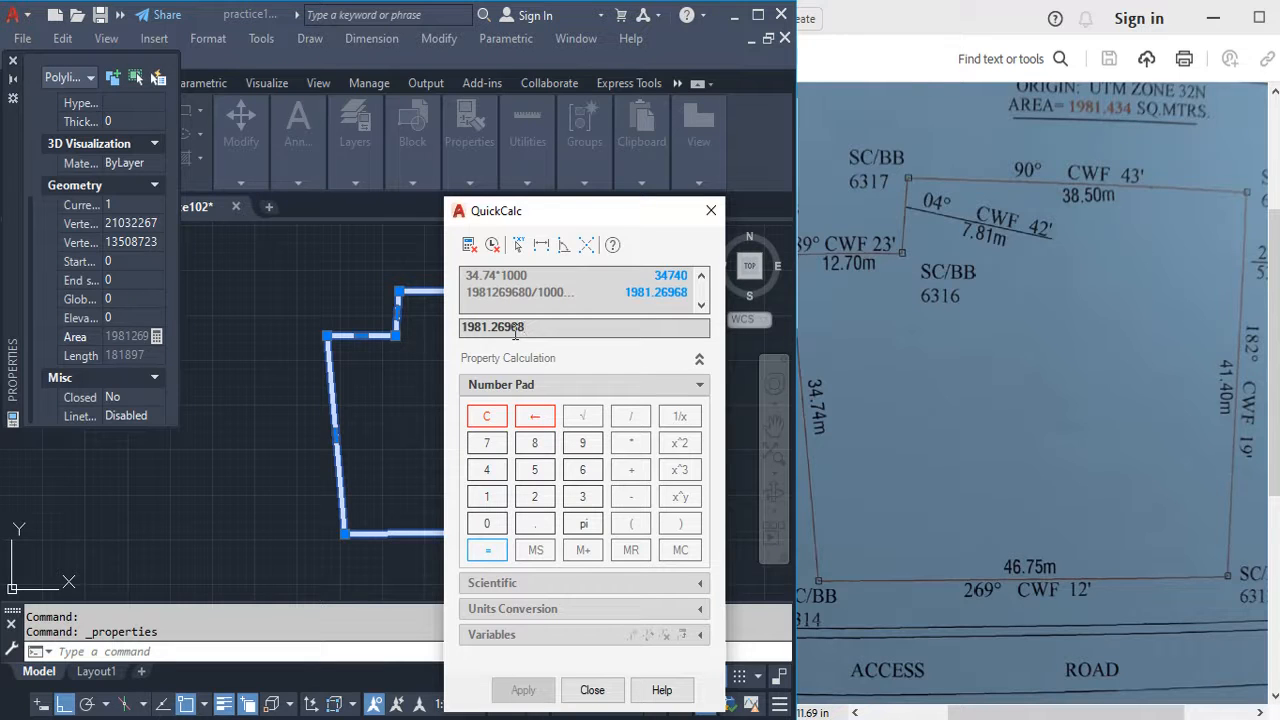
{"action": "left_click", "coordinate": [711, 212]}
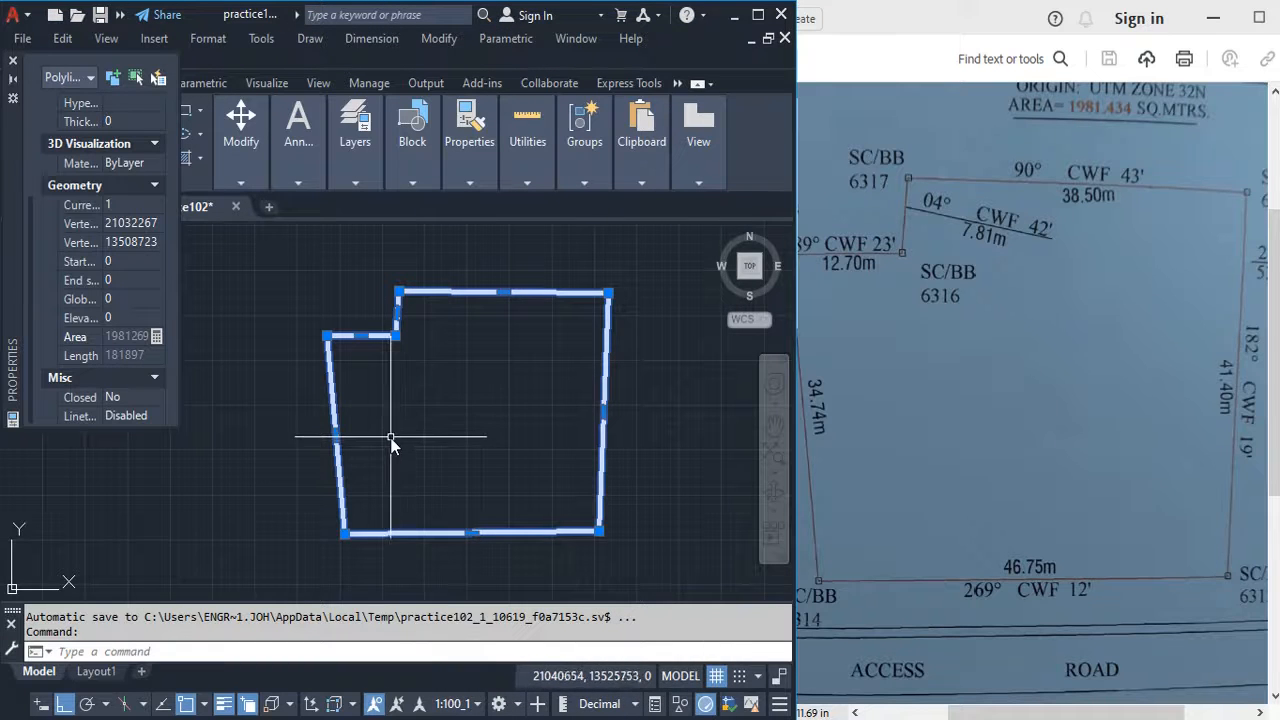
{"action": "left_click", "coordinate": [232, 440]}
{"action": "key", "text": "Escape"}
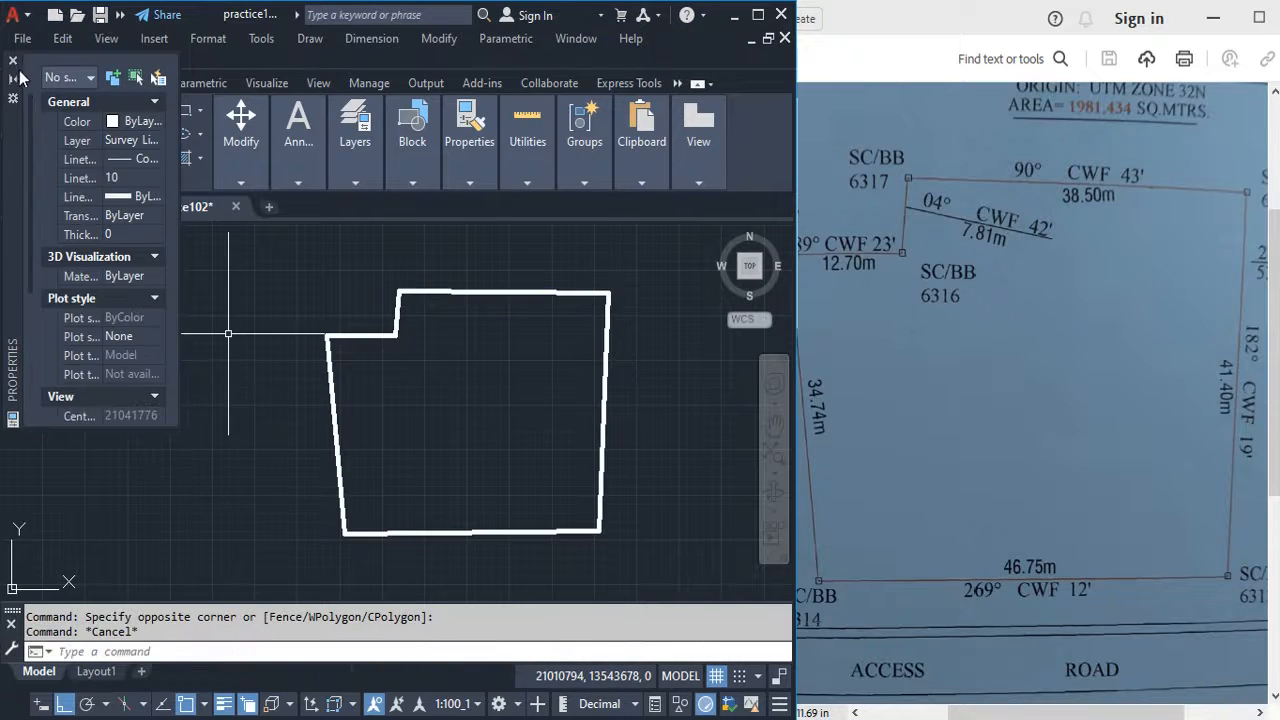
Offset the plot boundary polyline 2500 mm inward.
{"action": "scroll", "coordinate": [574, 423], "scroll_direction": "up", "scroll_amount": 4}
{"action": "scroll", "coordinate": [534, 414], "scroll_direction": "down", "scroll_amount": 4}
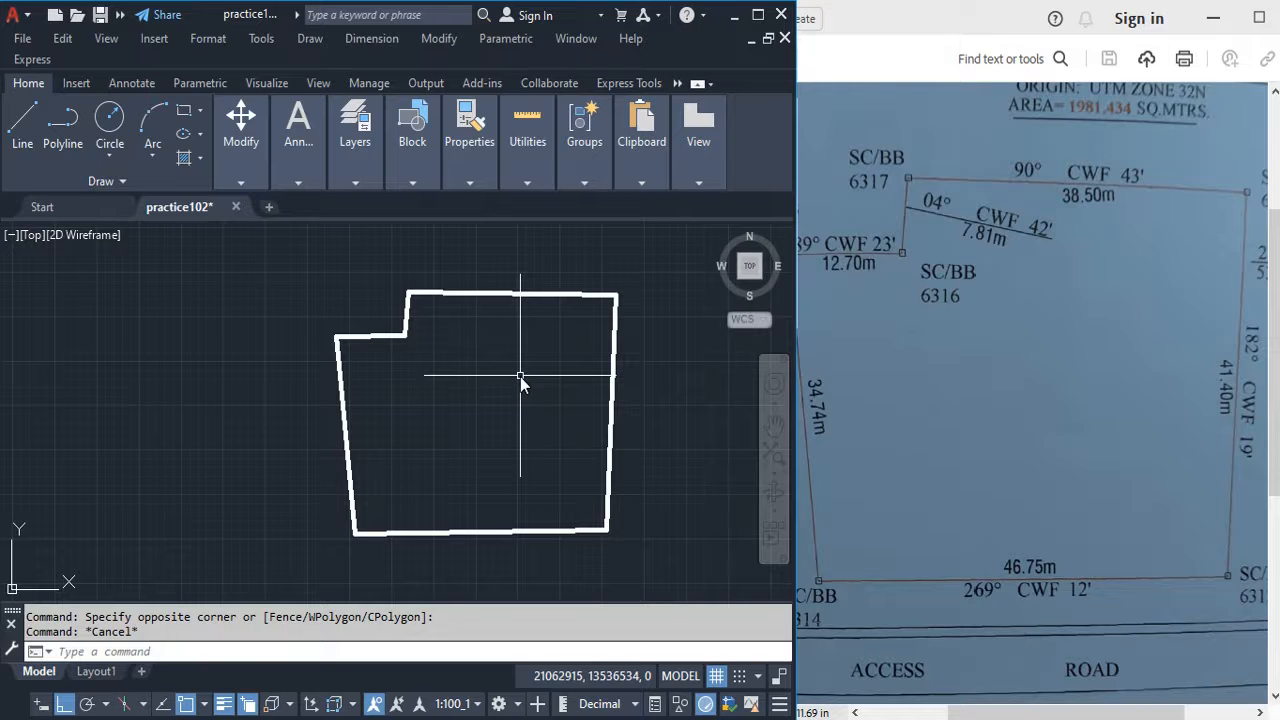
{"action": "scroll", "coordinate": [520, 376], "scroll_direction": "up", "scroll_amount": 2}
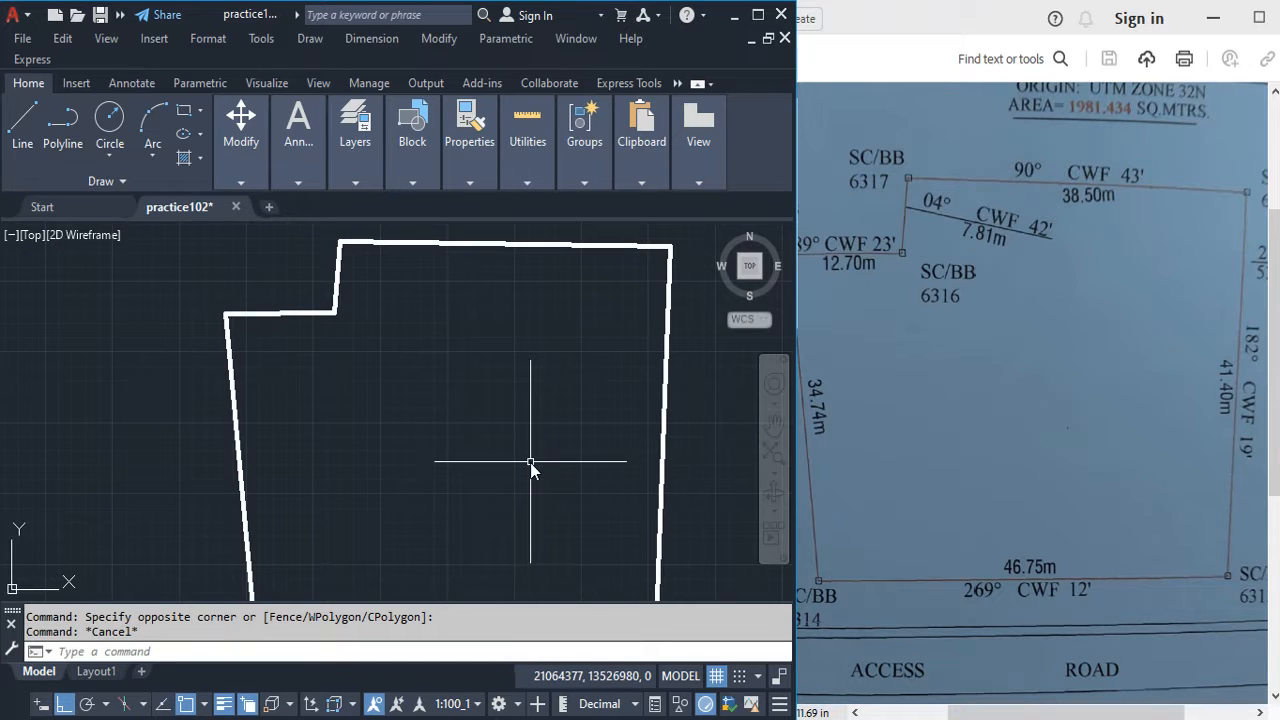
{"action": "type", "text": "o"}
{"action": "key", "text": "Return"}
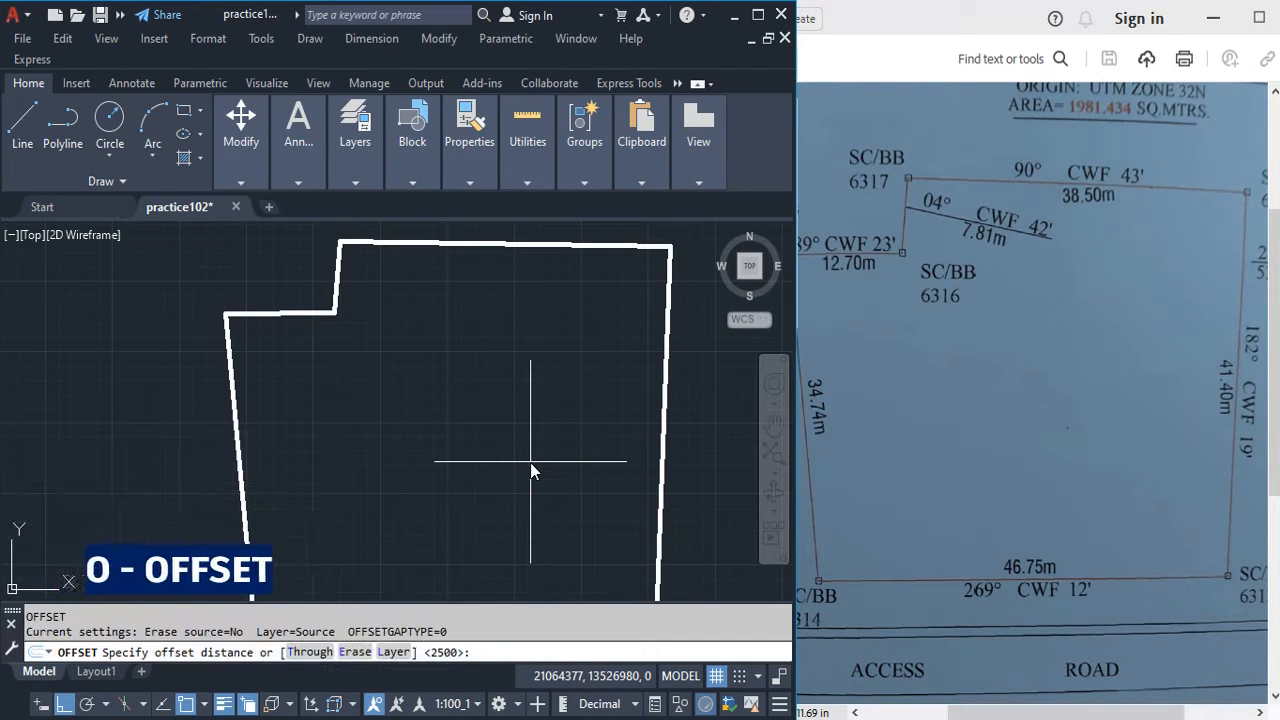
{"action": "type", "text": "2500"}
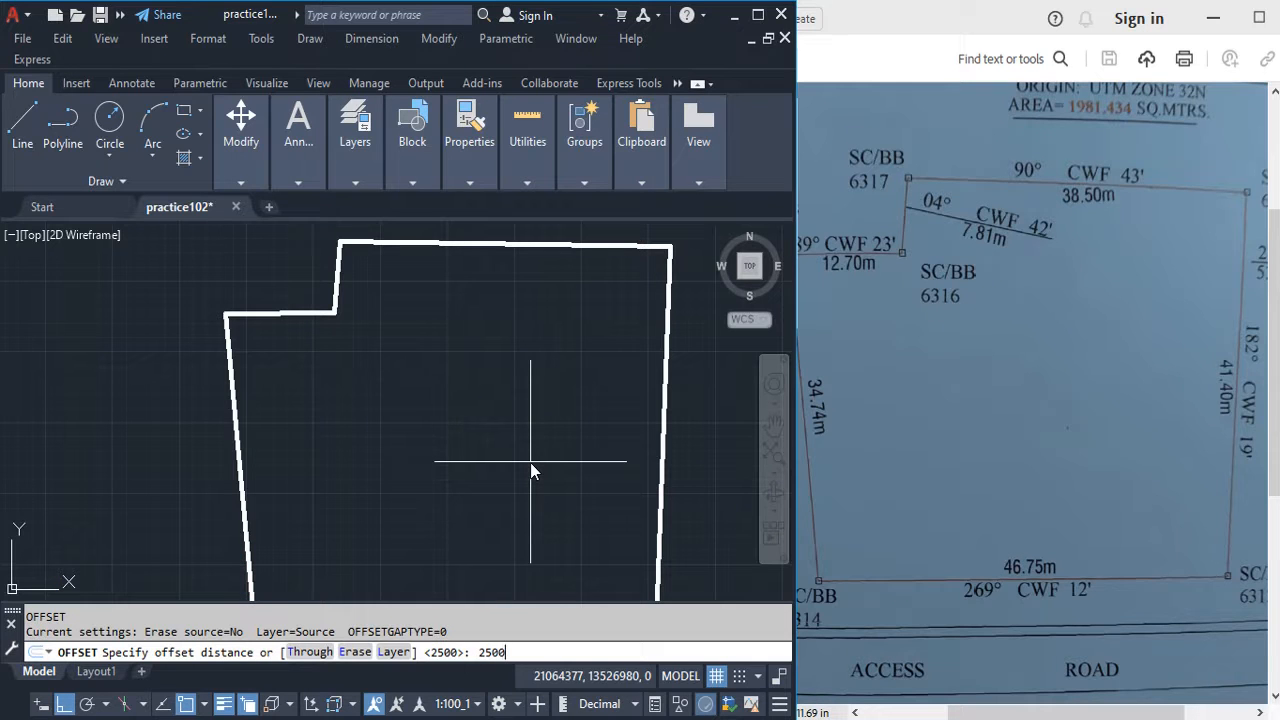
{"action": "key", "text": "Return"}
{"action": "left_click", "coordinate": [665, 444]}
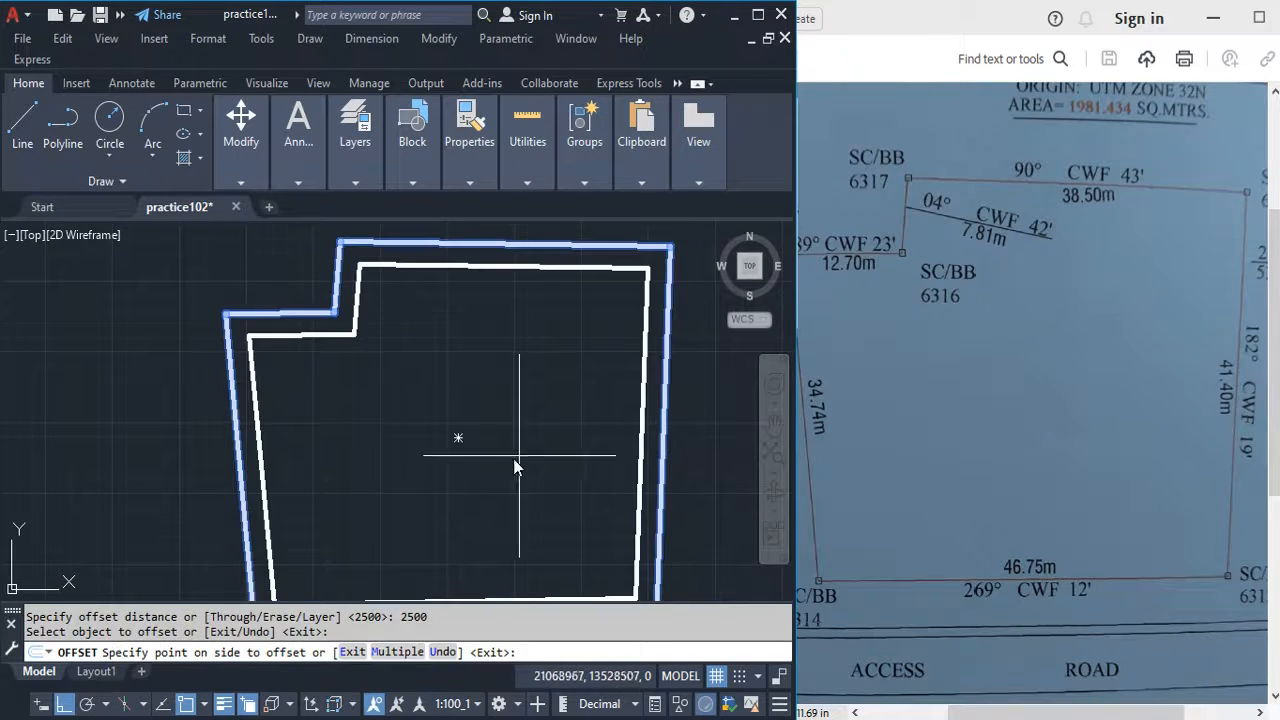
{"action": "left_click", "coordinate": [512, 464]}
{"action": "key", "text": "Escape"}
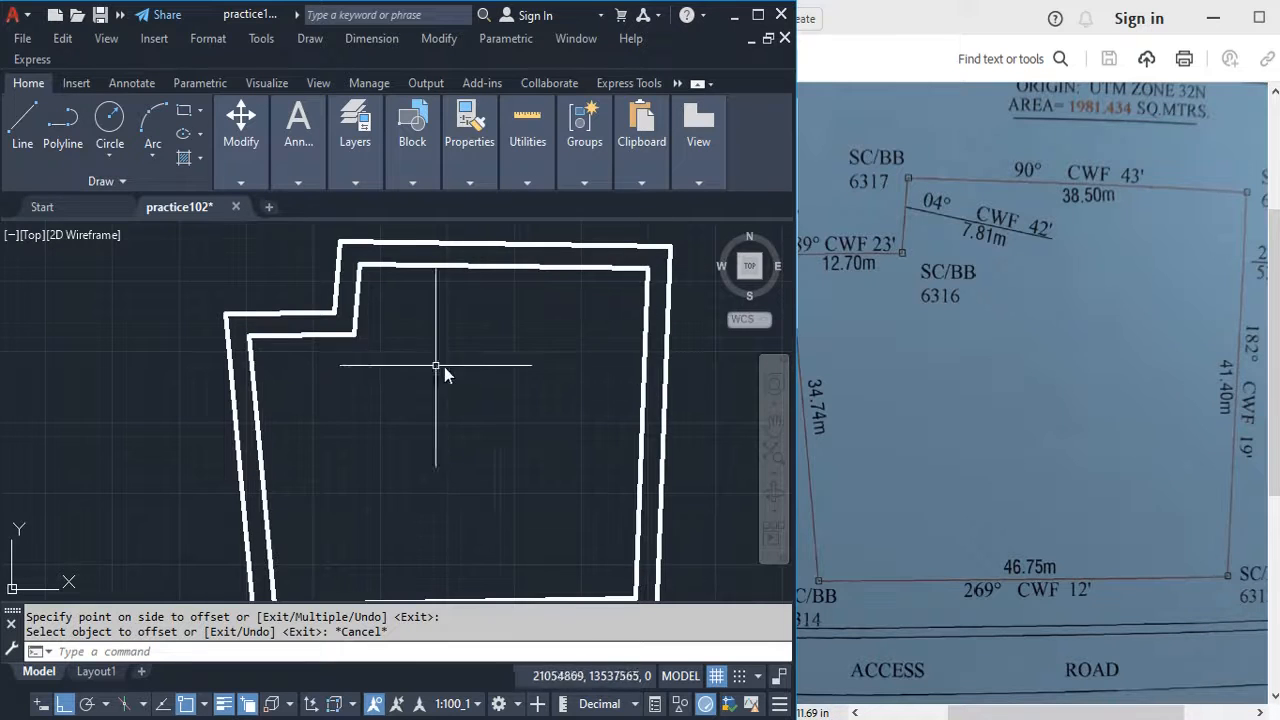
Examine the position of the hatched proposed building inside the plot and its spacing from the eastern boundary.
{"action": "scroll", "coordinate": [391, 405], "scroll_direction": "down", "scroll_amount": 4}
{"action": "scroll", "coordinate": [400, 405], "scroll_direction": "up", "scroll_amount": 2}
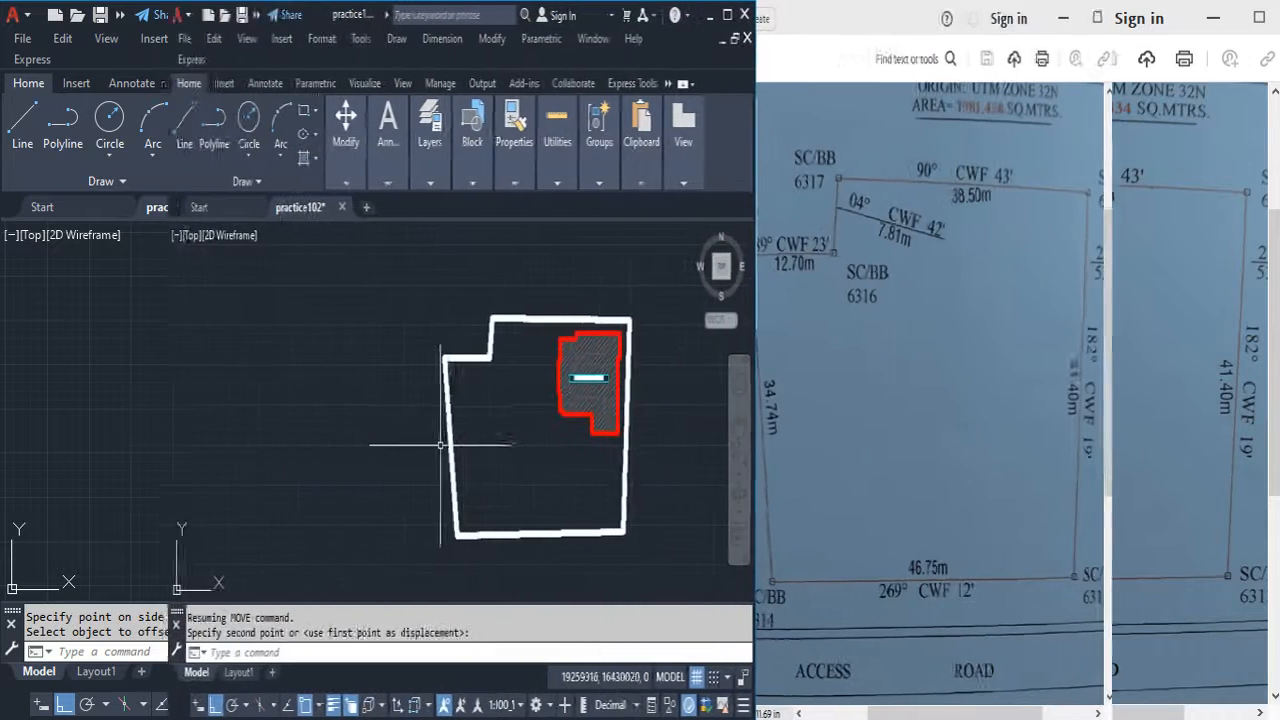
{"action": "scroll", "coordinate": [400, 443], "scroll_direction": "down", "scroll_amount": 5}
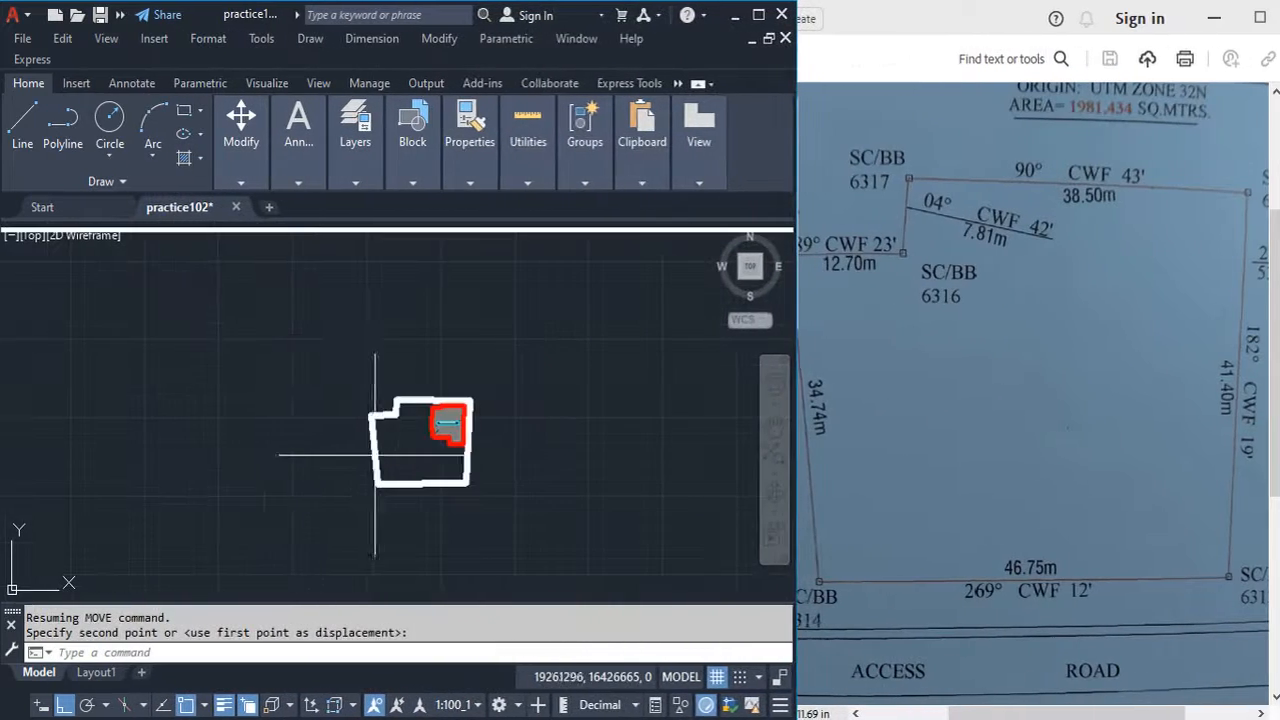
{"action": "scroll", "coordinate": [429, 457], "scroll_direction": "up", "scroll_amount": 5}
{"action": "scroll", "coordinate": [463, 458], "scroll_direction": "down", "scroll_amount": 1}
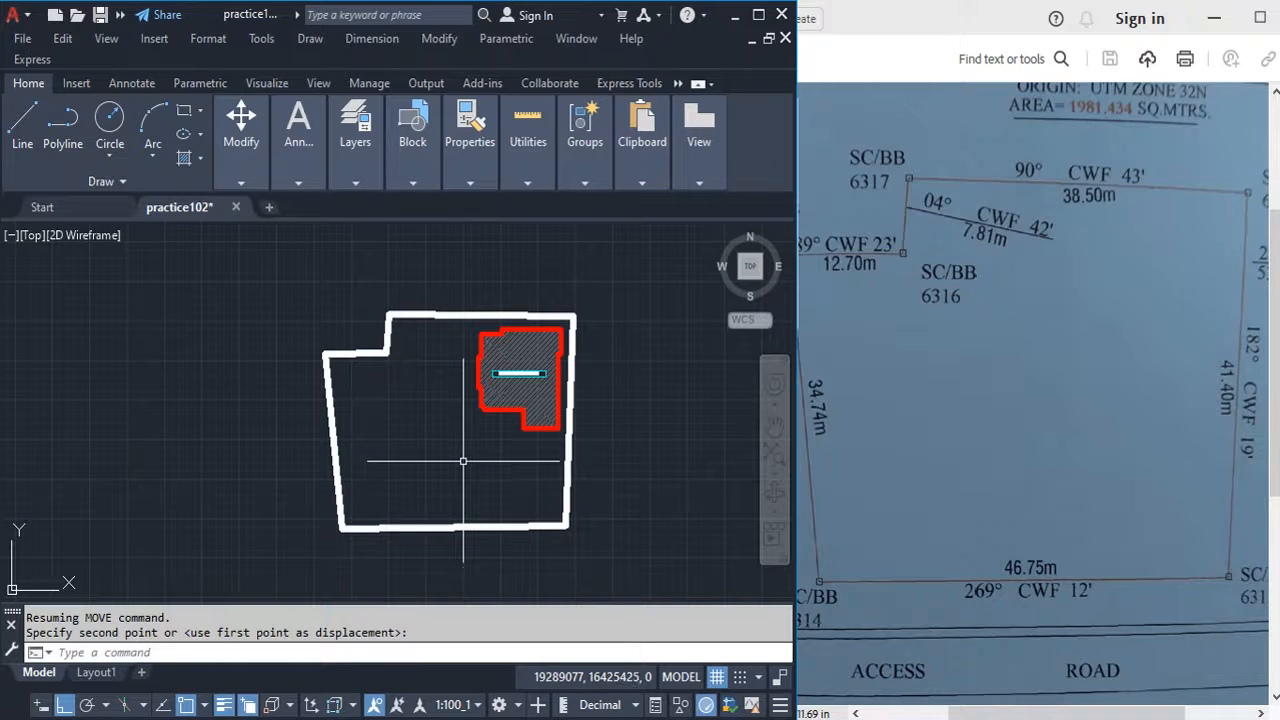
{"action": "scroll", "coordinate": [520, 400], "scroll_direction": "up", "scroll_amount": 4}
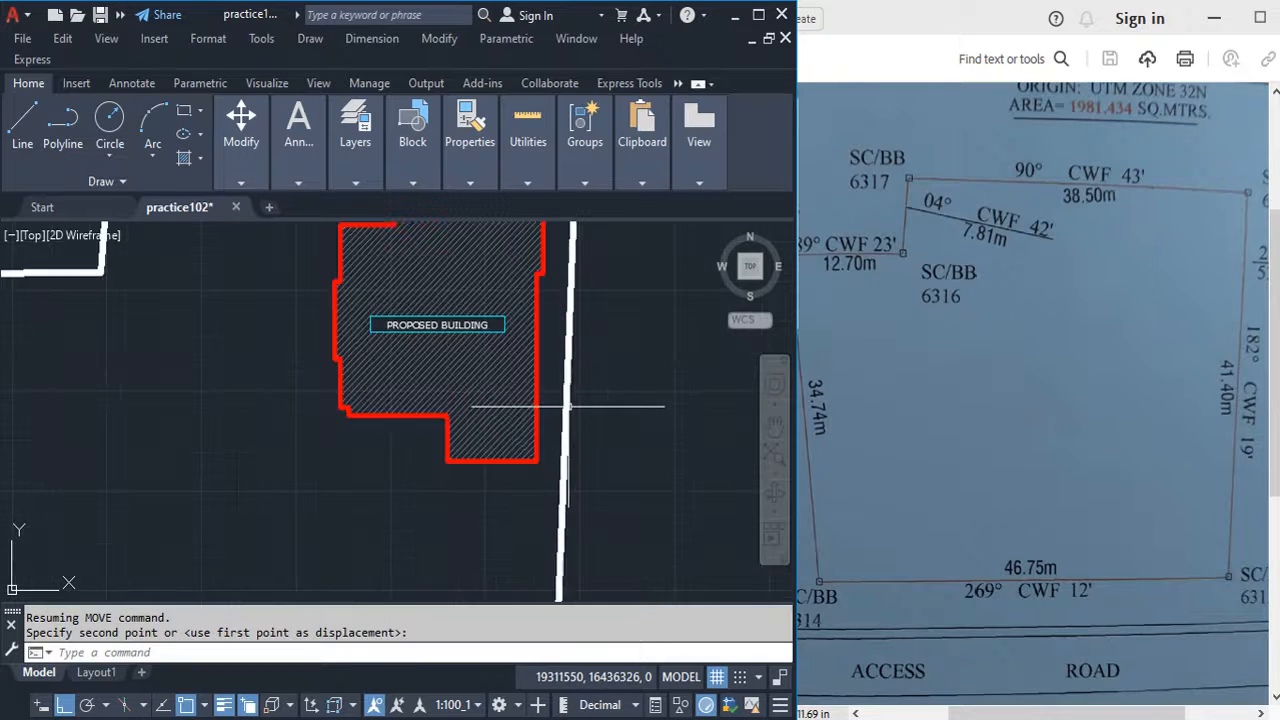
{"action": "scroll", "coordinate": [528, 490], "scroll_direction": "down", "scroll_amount": 3}
{"action": "scroll", "coordinate": [514, 443], "scroll_direction": "up", "scroll_amount": 1}
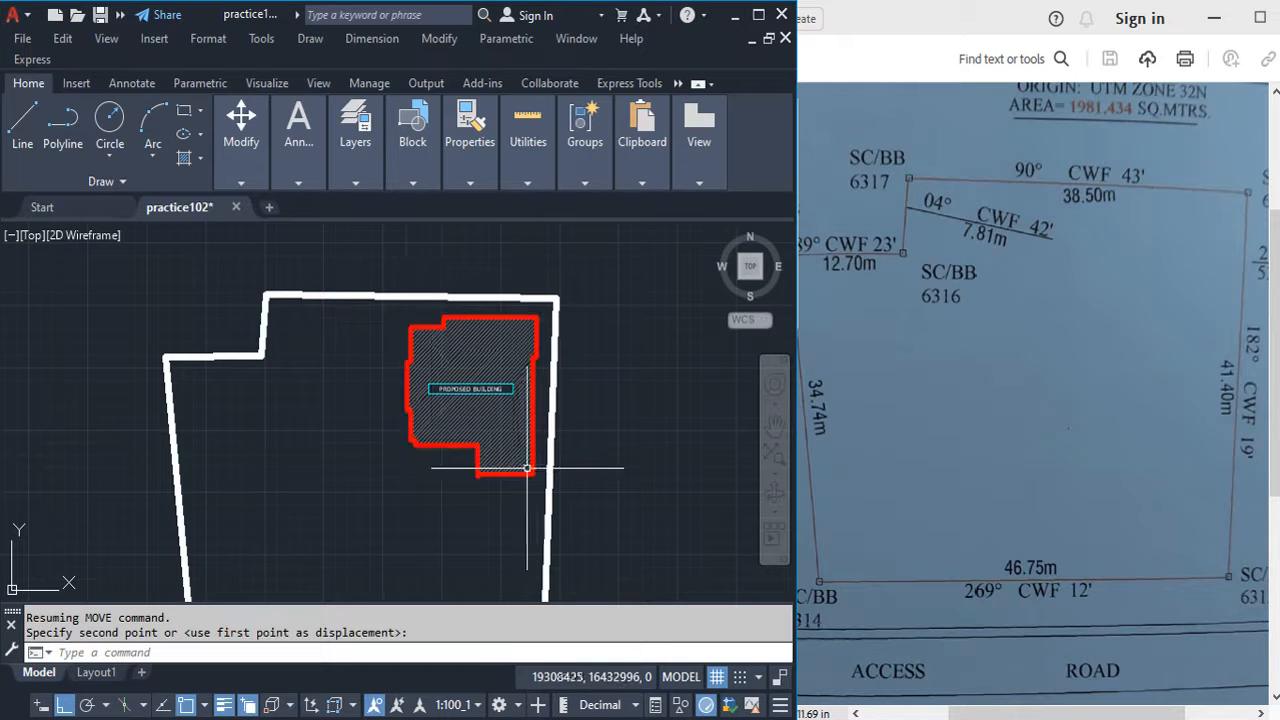
{"action": "scroll", "coordinate": [414, 513], "scroll_direction": "up", "scroll_amount": 2}
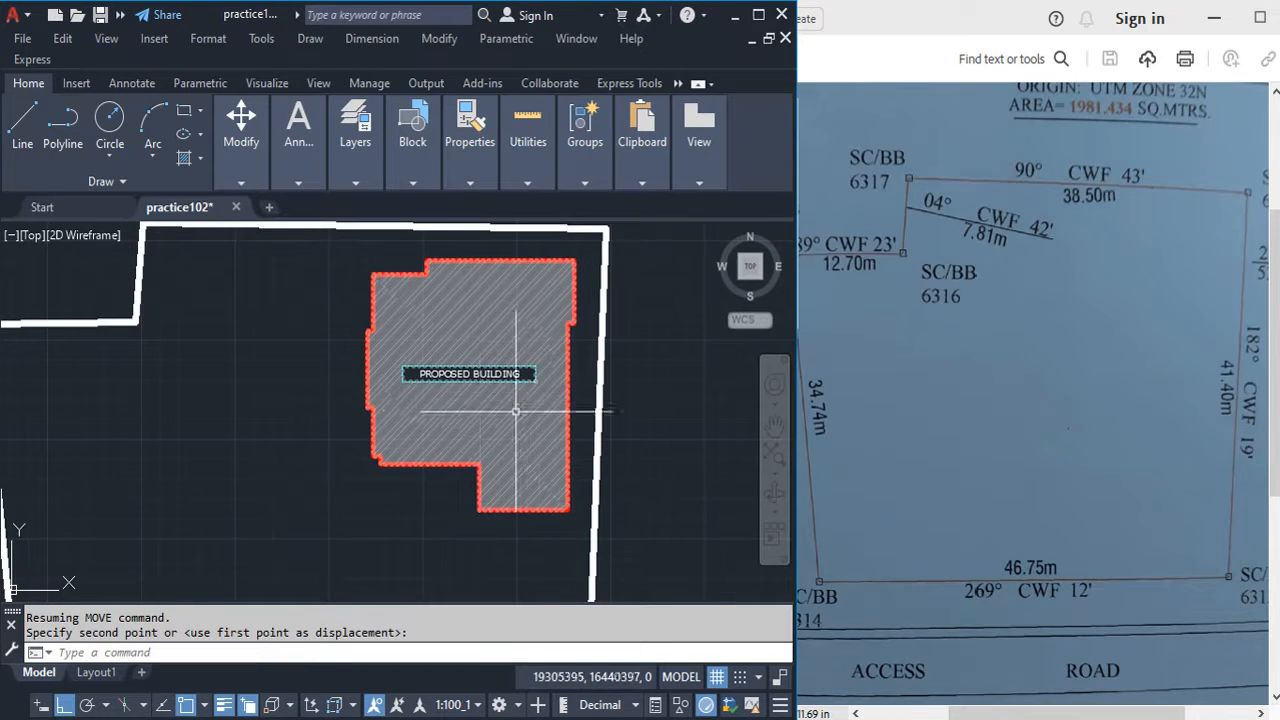
{"action": "scroll", "coordinate": [418, 463], "scroll_direction": "down", "scroll_amount": 2}
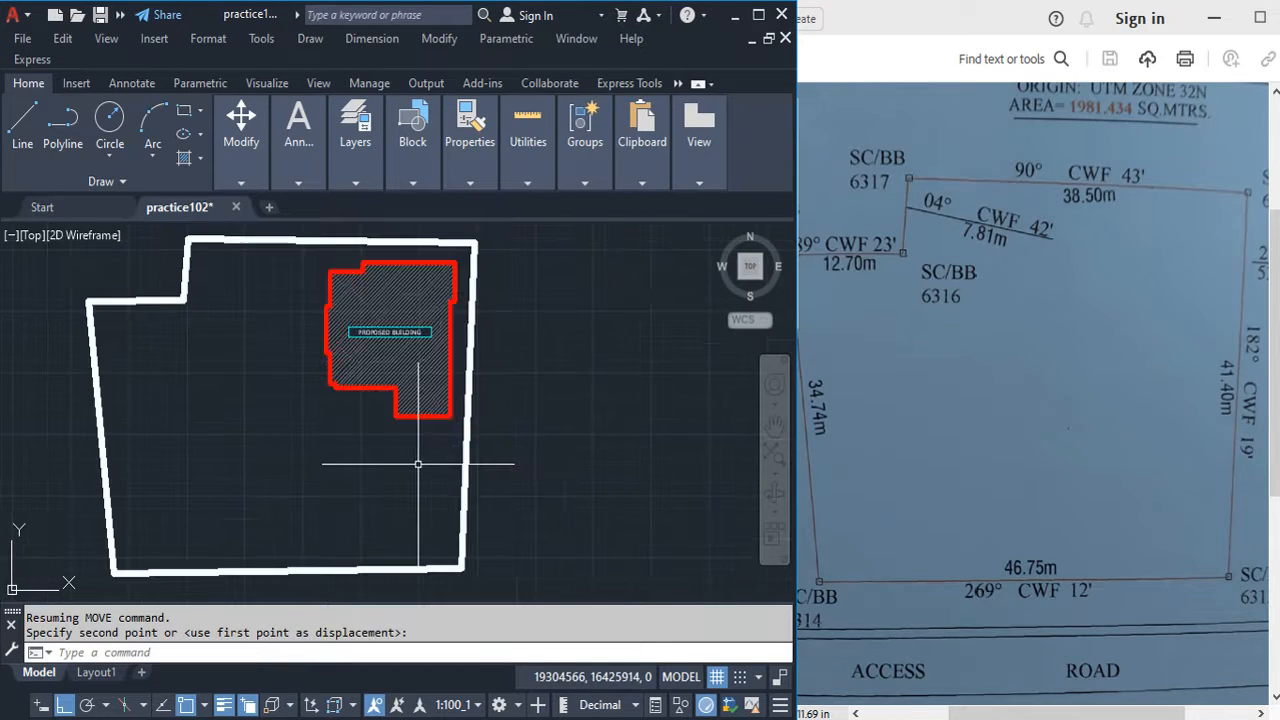
Select the plot boundary around the proposed building and load its area property into QuickCalc.
{"action": "left_click", "coordinate": [467, 434]}
{"action": "right_click", "coordinate": [540, 374]}
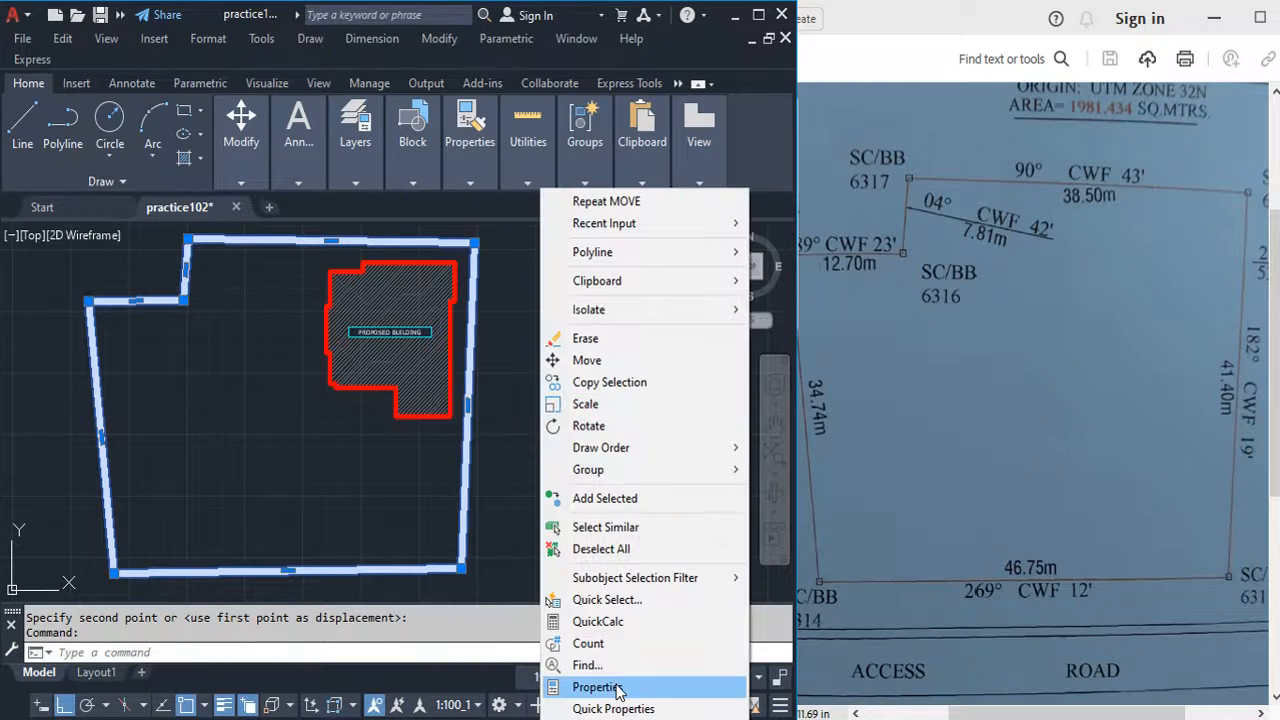
{"action": "left_click", "coordinate": [575, 686]}
{"action": "scroll", "coordinate": [139, 377], "scroll_direction": "down", "scroll_amount": 3}
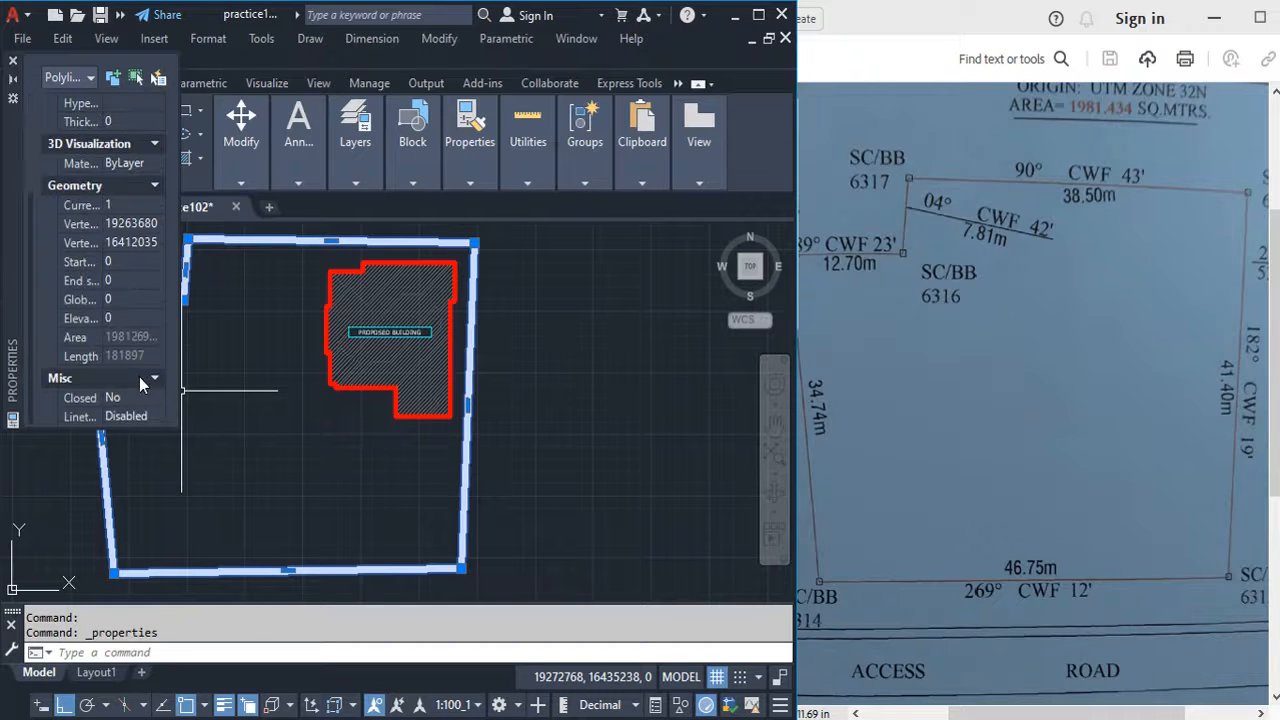
{"action": "left_click", "coordinate": [153, 336]}
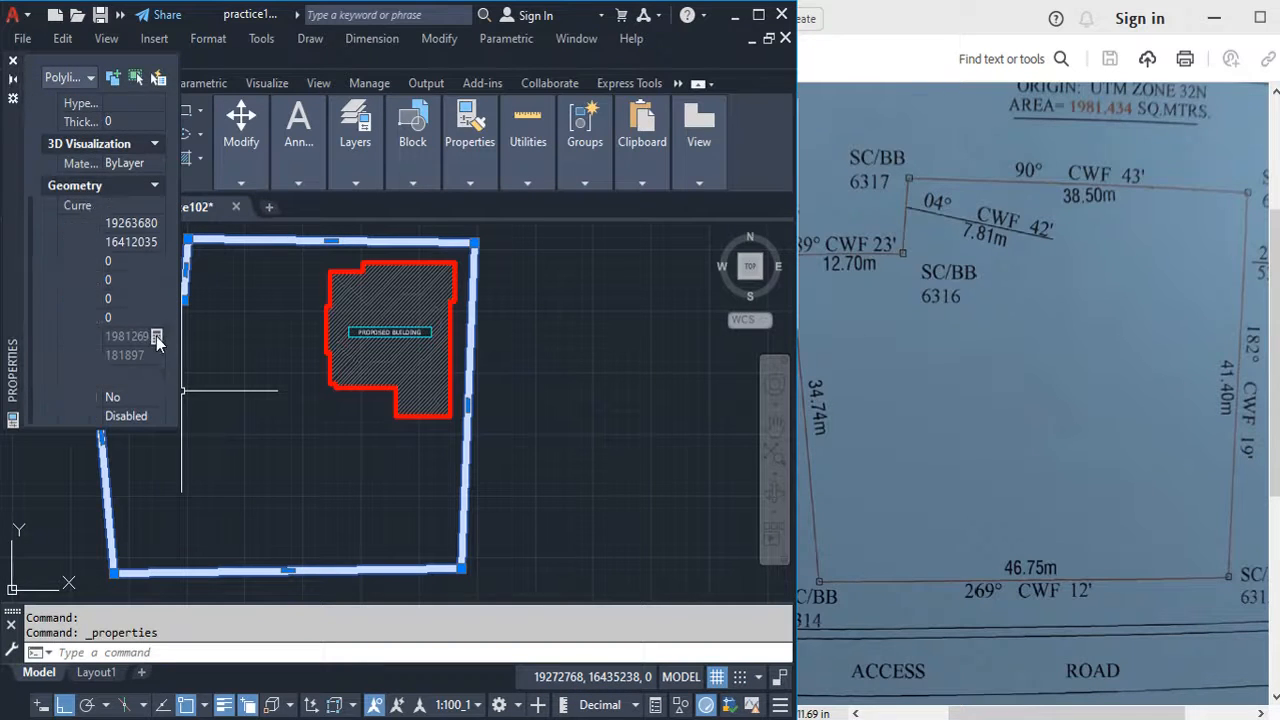
{"action": "left_click", "coordinate": [156, 337]}
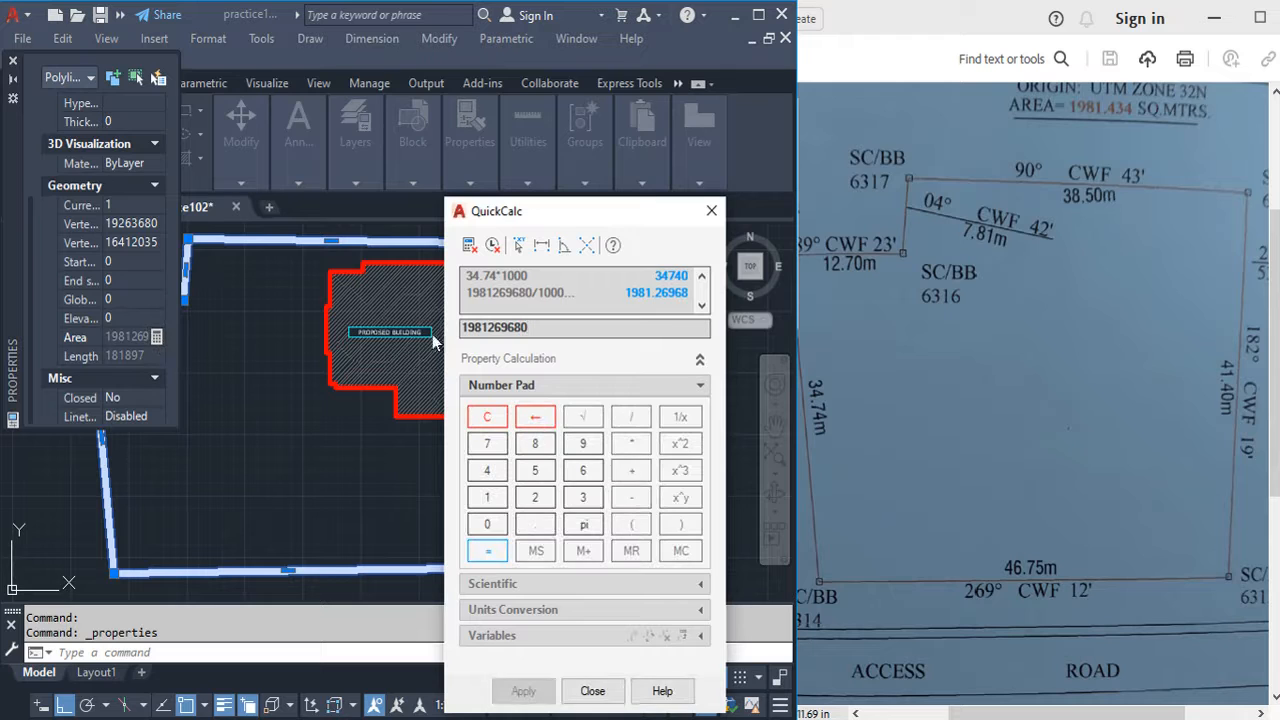
Recall the converted site area 1981.26968 from the QuickCalc history, copy it, and close the calculator.
{"action": "double_click", "coordinate": [668, 296]}
{"action": "mouse_move", "coordinate": [595, 213]}
{"action": "left_mouse_down"}
{"action": "mouse_move", "coordinate": [825, 137]}
{"action": "mouse_move", "coordinate": [768, 153]}
{"action": "left_mouse_up"}
{"action": "left_click_drag", "start_coordinate": [704, 264], "coordinate": [636, 264]}
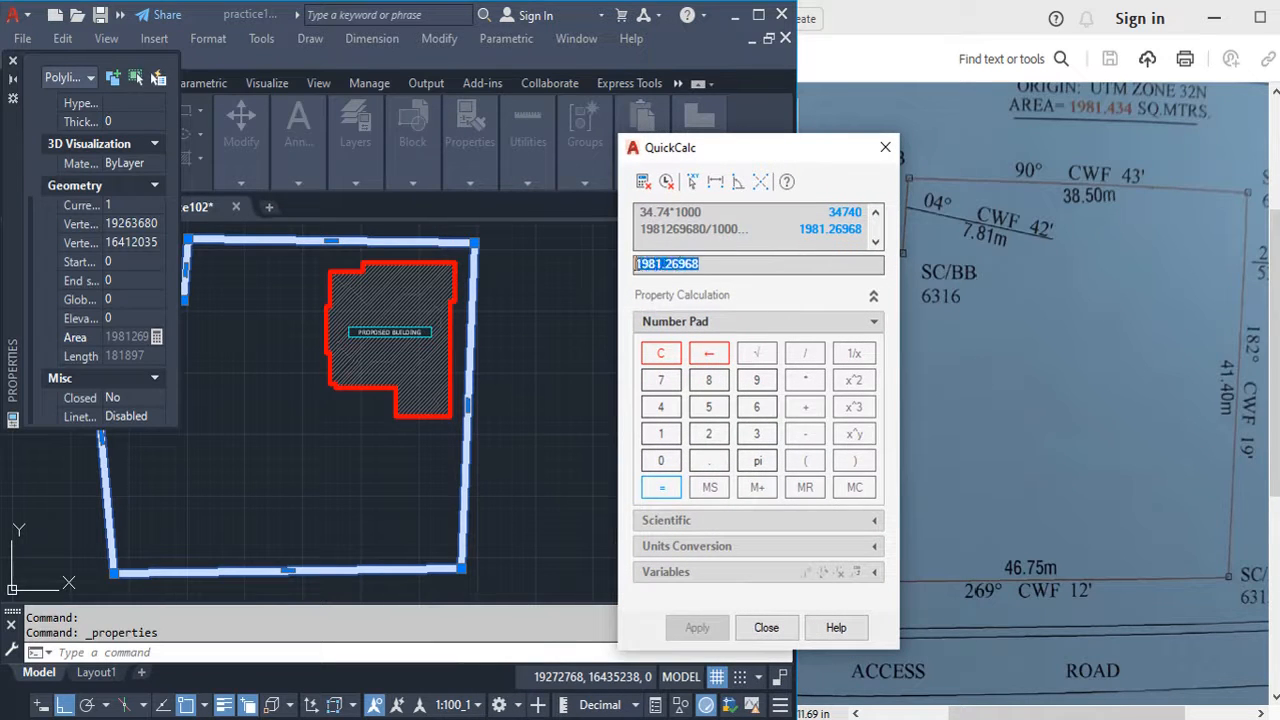
{"action": "right_click", "coordinate": [660, 261]}
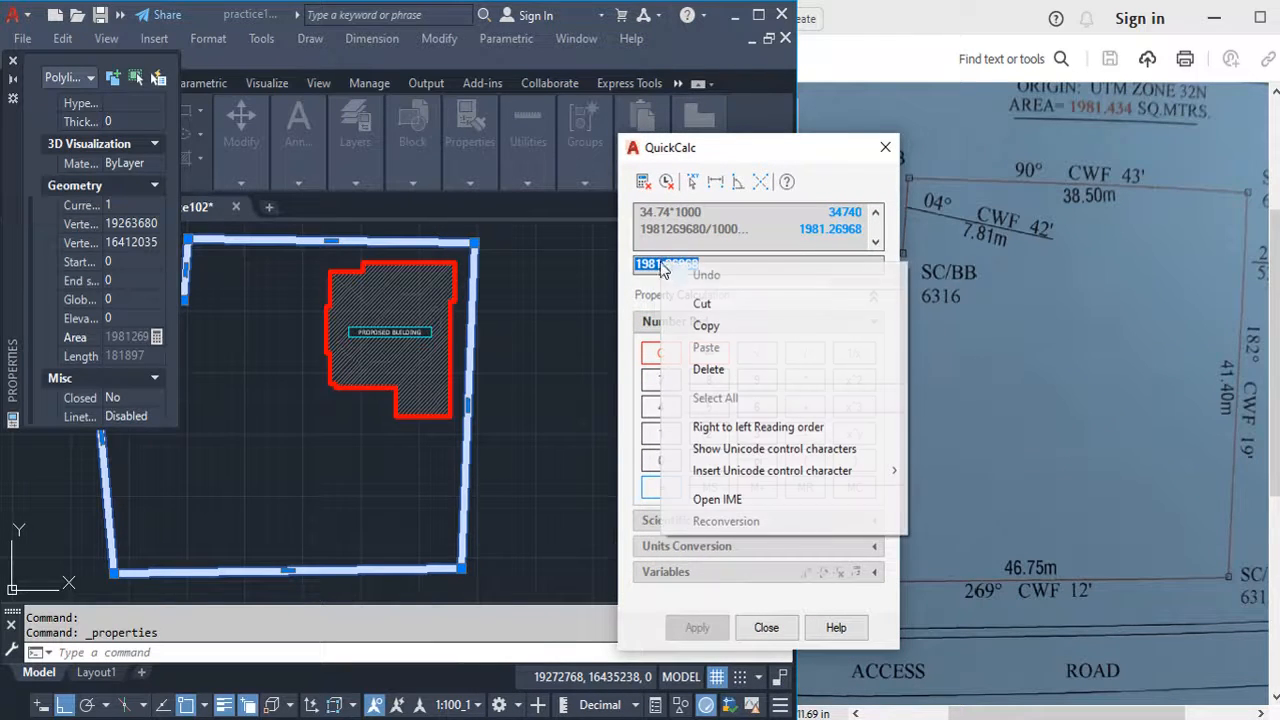
{"action": "left_click", "coordinate": [710, 326]}
{"action": "left_click", "coordinate": [766, 627]}
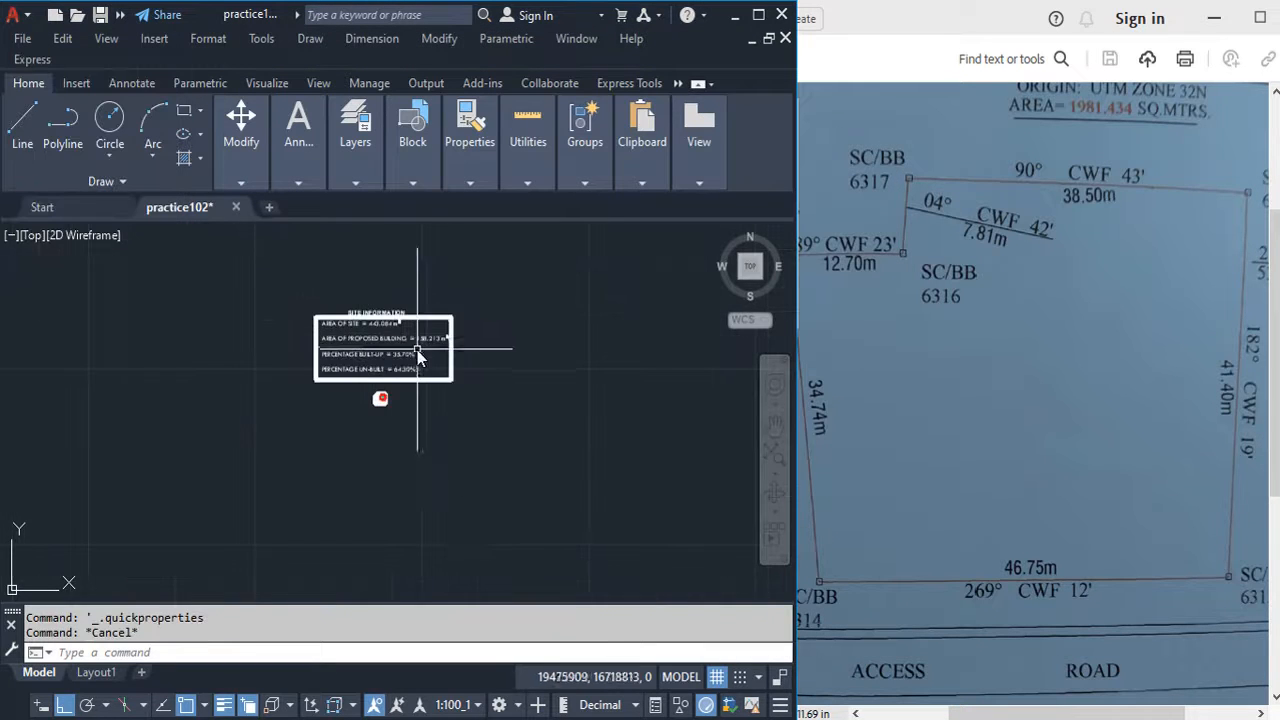
Replace the AREA OF SITE value in the SITE INFORMATION text with the copied area, shortened to 1981.269 m².
{"action": "scroll", "coordinate": [385, 360], "scroll_direction": "up", "scroll_amount": 1}
{"action": "scroll", "coordinate": [385, 360], "scroll_direction": "down", "scroll_amount": 1}
{"action": "scroll", "coordinate": [430, 339], "scroll_direction": "up", "scroll_amount": 1}
{"action": "double_click", "coordinate": [430, 339]}
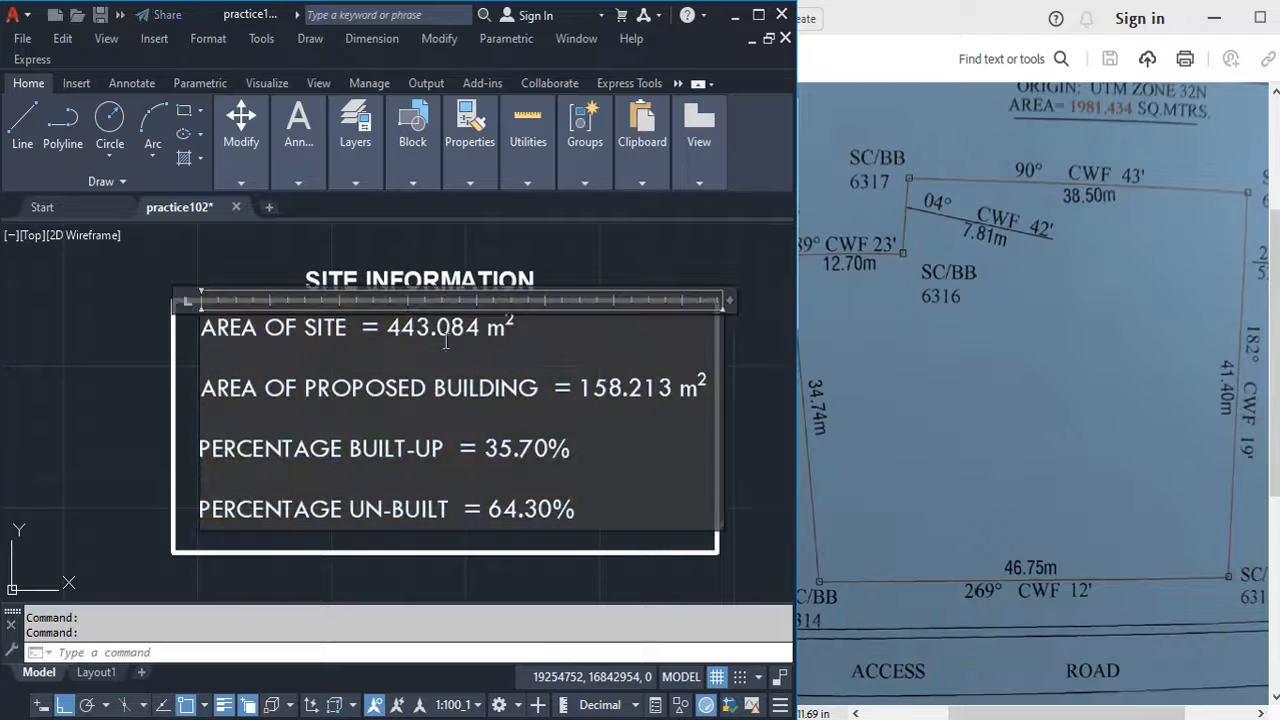
{"action": "left_click", "coordinate": [482, 330]}
{"action": "key", "text": "BackSpace"}
{"action": "key", "text": "BackSpace"}
{"action": "key", "text": "BackSpace"}
{"action": "key", "text": "BackSpace"}
{"action": "key", "text": "BackSpace"}
{"action": "key", "text": "BackSpace"}
{"action": "key", "text": "BackSpace"}
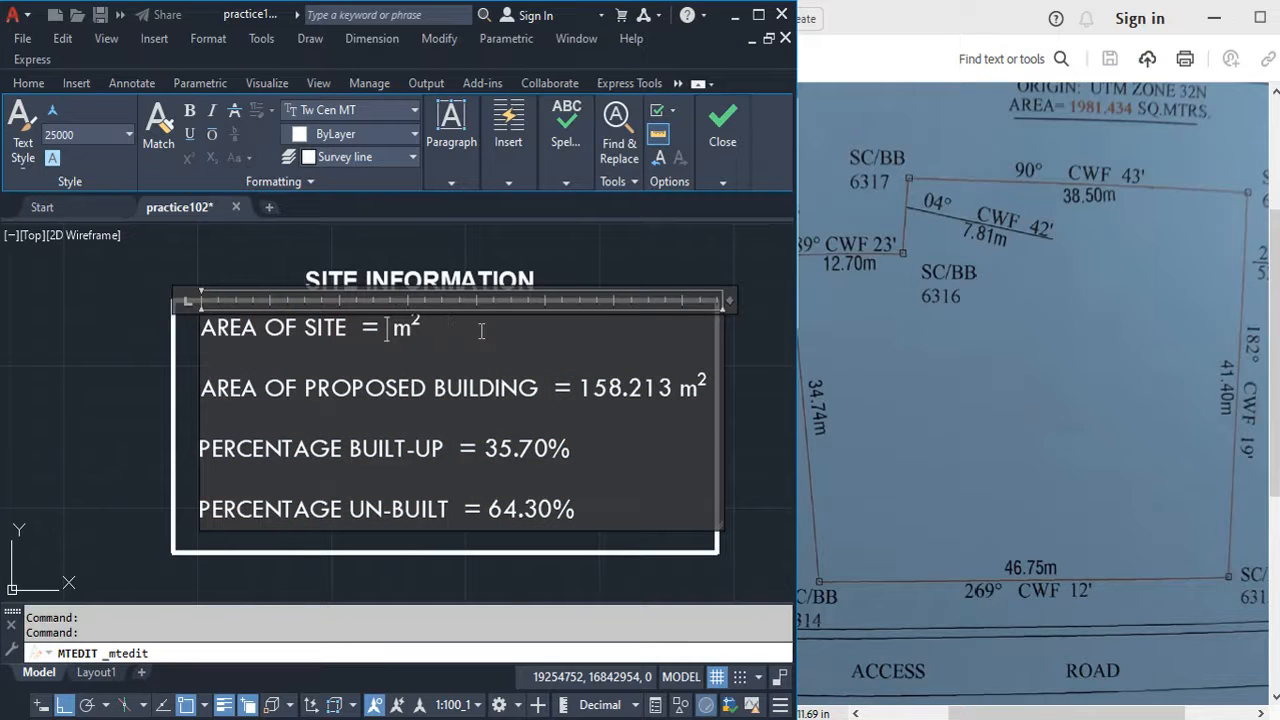
{"action": "right_click", "coordinate": [387, 328]}
{"action": "left_click", "coordinate": [440, 245]}
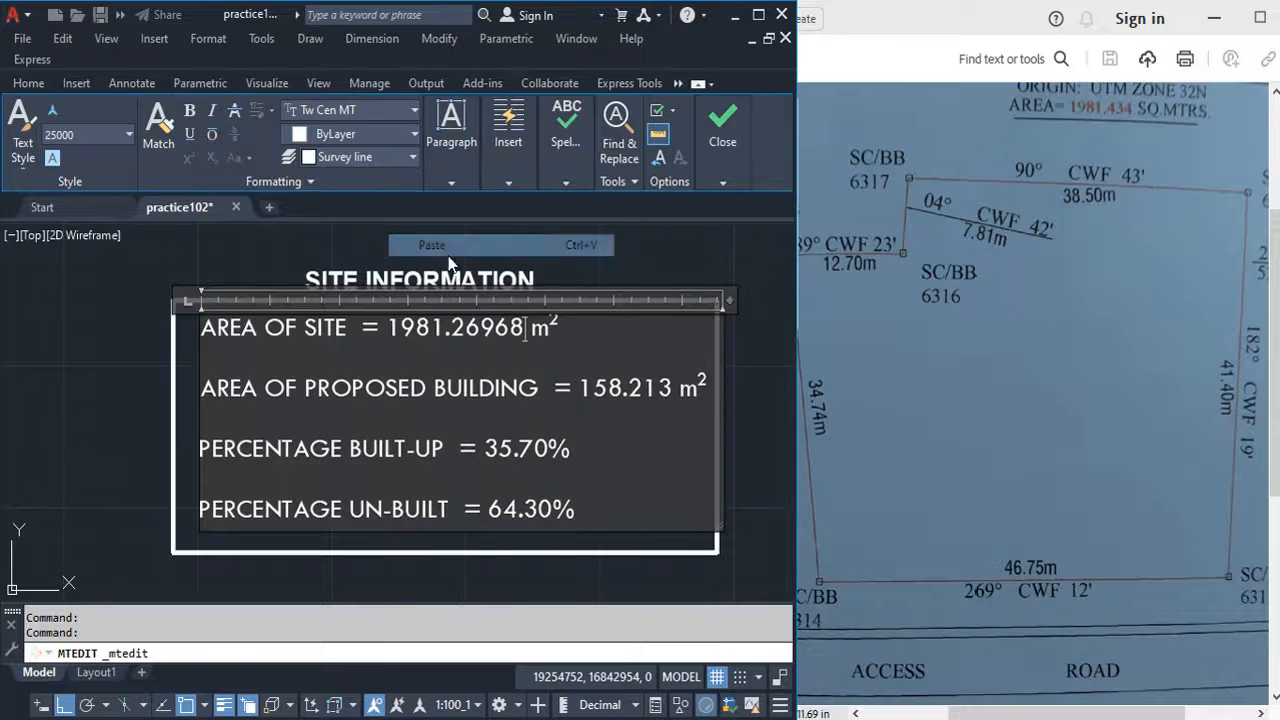
{"action": "key", "text": "BackSpace"}
{"action": "key", "text": "BackSpace"}
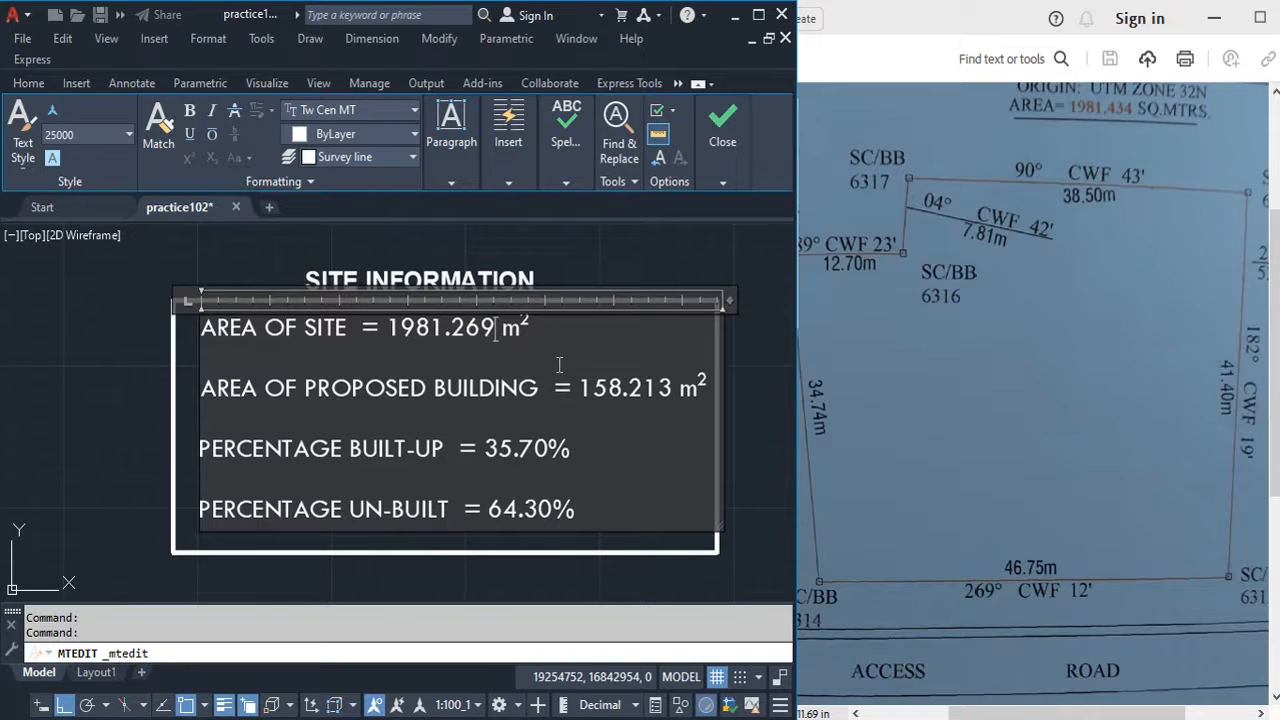
{"action": "left_click", "coordinate": [132, 420]}
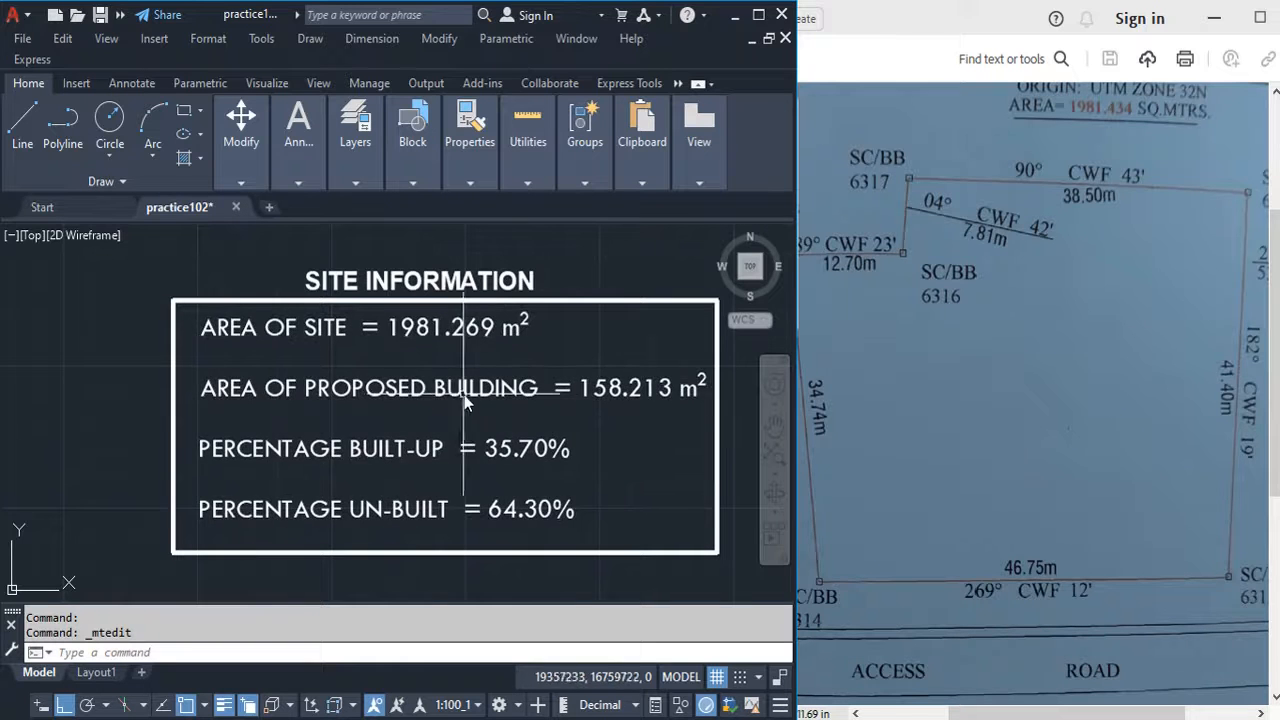
Select the red outline of the proposed building and examine its area in the object properties.
{"action": "scroll", "coordinate": [435, 405], "scroll_direction": "down", "scroll_amount": 4}
{"action": "scroll", "coordinate": [420, 495], "scroll_direction": "up", "scroll_amount": 3}
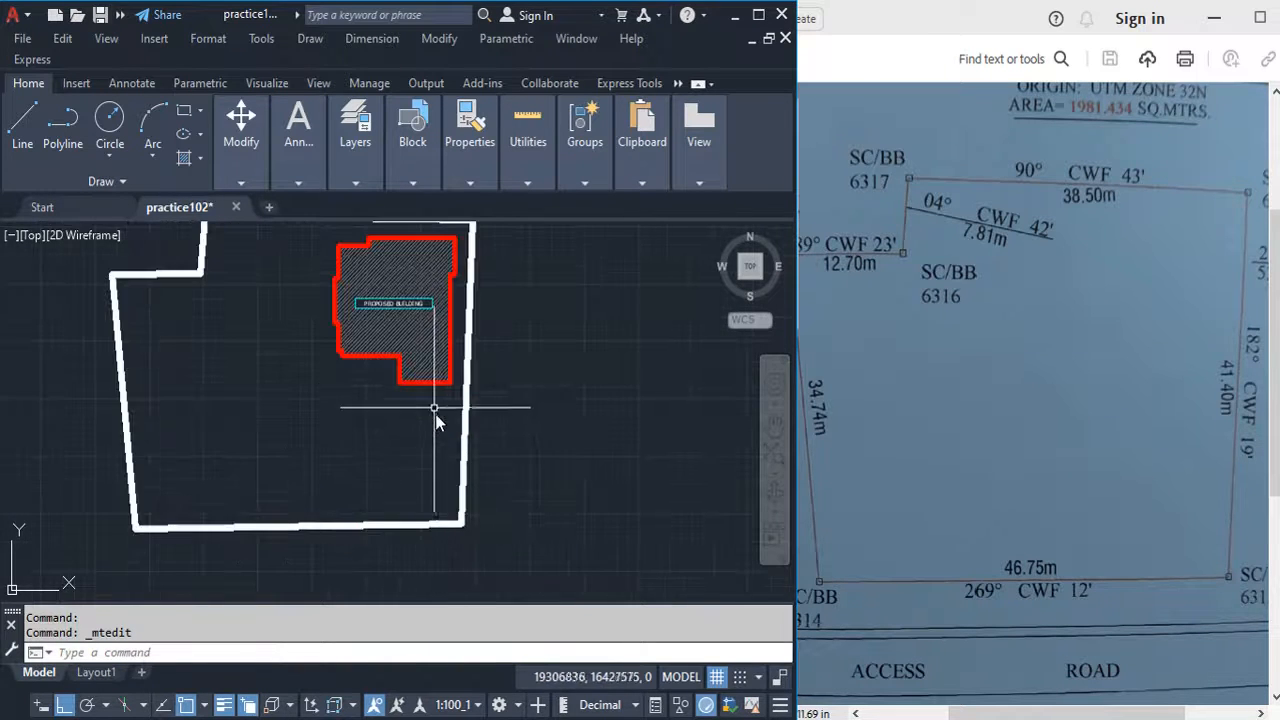
{"action": "scroll", "coordinate": [435, 420], "scroll_direction": "up", "scroll_amount": 3}
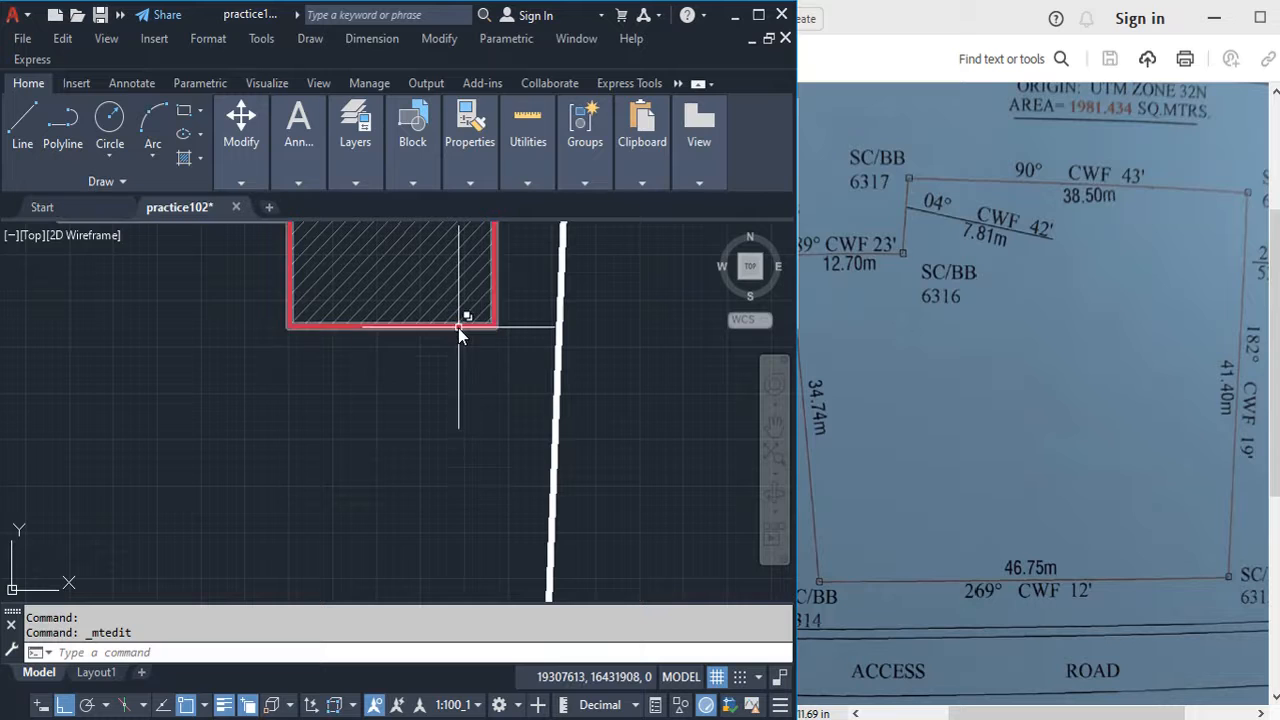
{"action": "left_click", "coordinate": [458, 328]}
{"action": "scroll", "coordinate": [468, 463], "scroll_direction": "down", "scroll_amount": 6}
{"action": "right_click", "coordinate": [495, 286]}
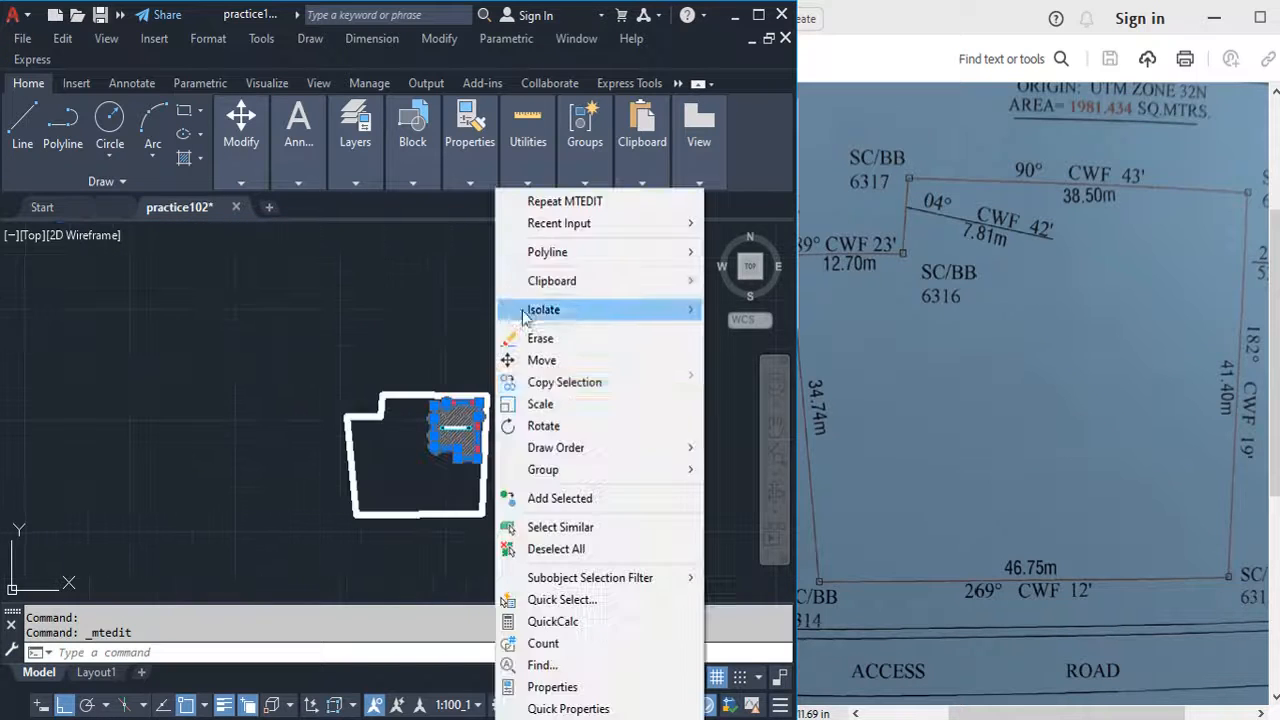
{"action": "left_click", "coordinate": [552, 687]}
{"action": "scroll", "coordinate": [136, 378], "scroll_direction": "down", "scroll_amount": 3}
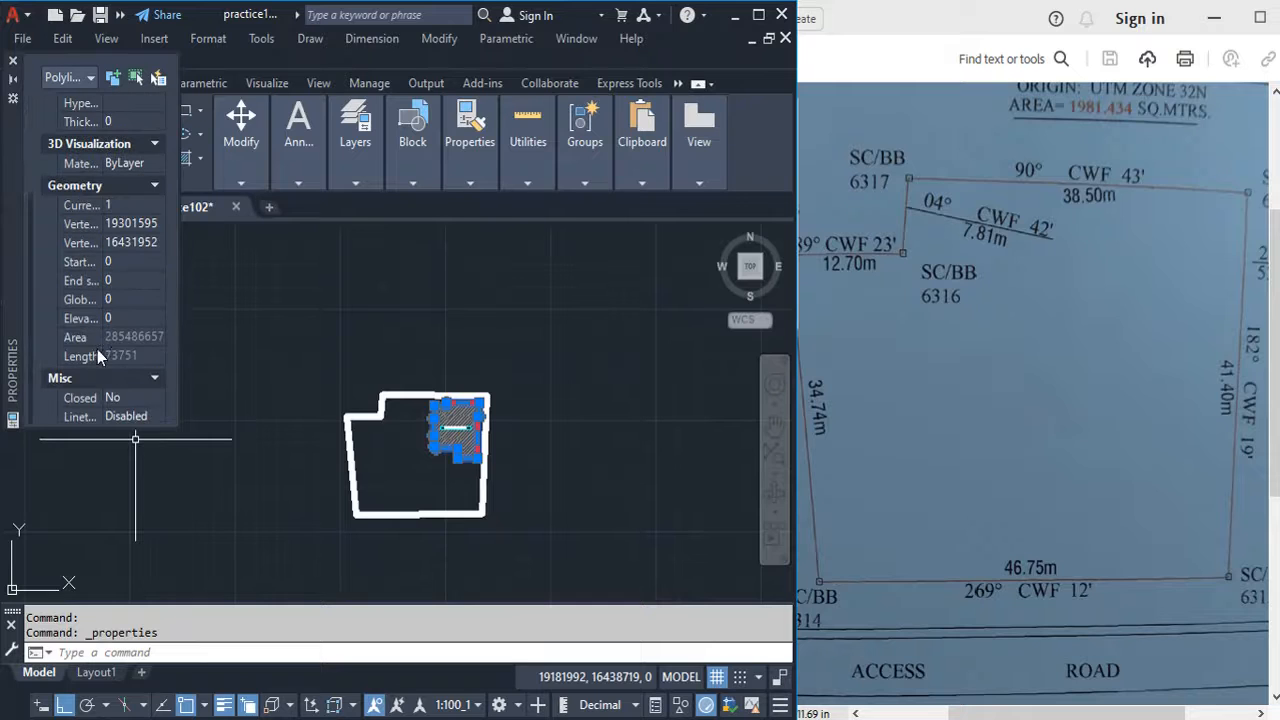
Load the proposed building outline's area property into QuickCalc and divide it by 1000000.
{"action": "left_click", "coordinate": [157, 338]}
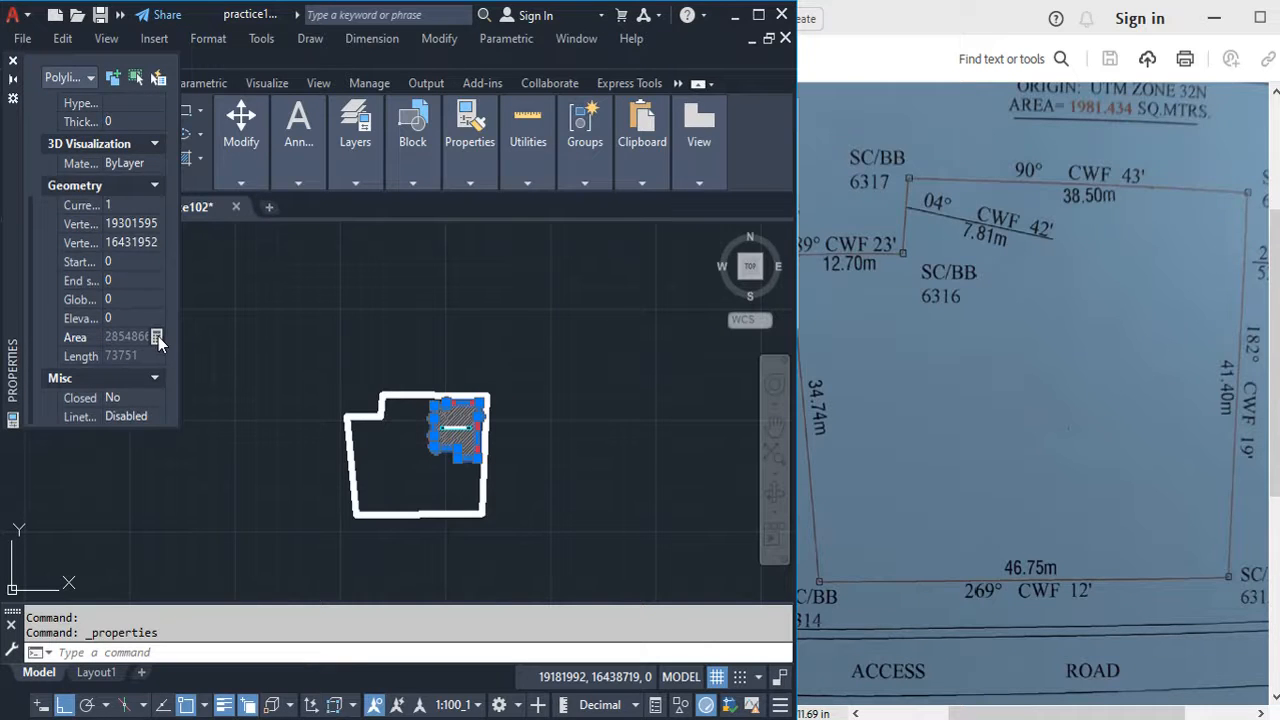
{"action": "left_click", "coordinate": [157, 337]}
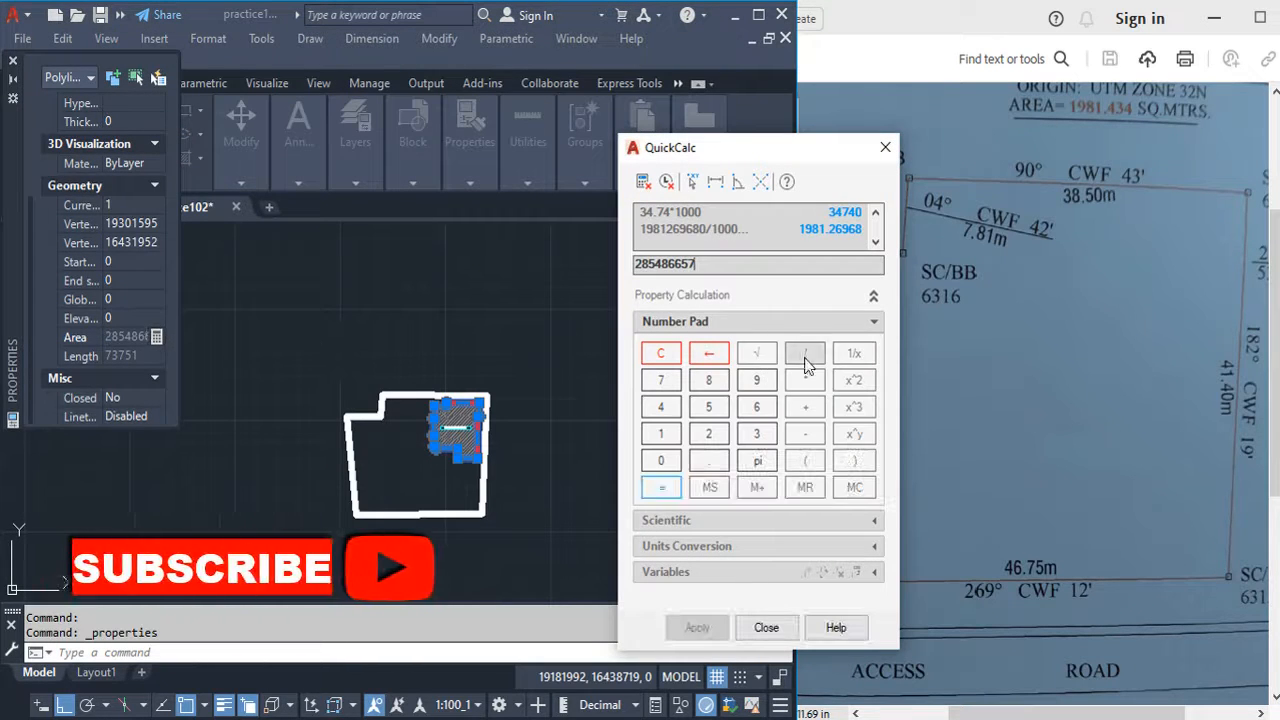
{"action": "left_click", "coordinate": [805, 360]}
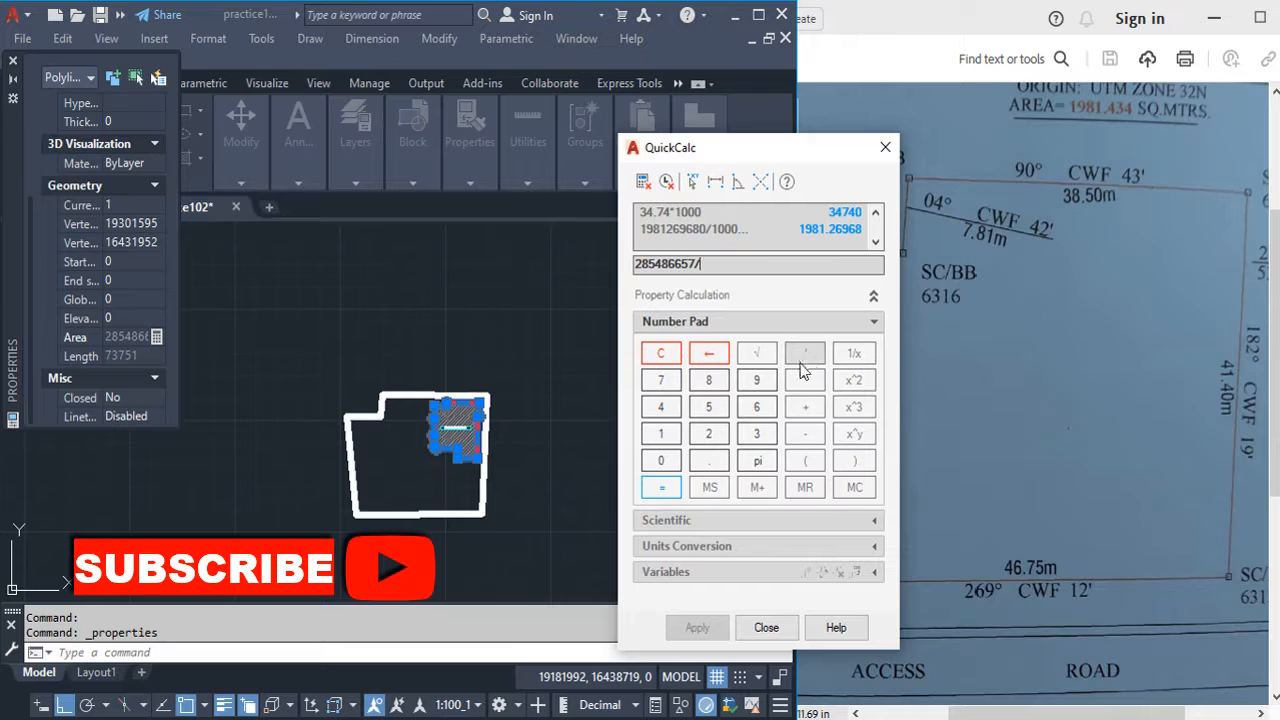
{"action": "left_click", "coordinate": [662, 440]}
{"action": "left_click", "coordinate": [660, 463]}
{"action": "left_click", "coordinate": [660, 463]}
{"action": "left_click", "coordinate": [660, 463]}
{"action": "left_click", "coordinate": [660, 463]}
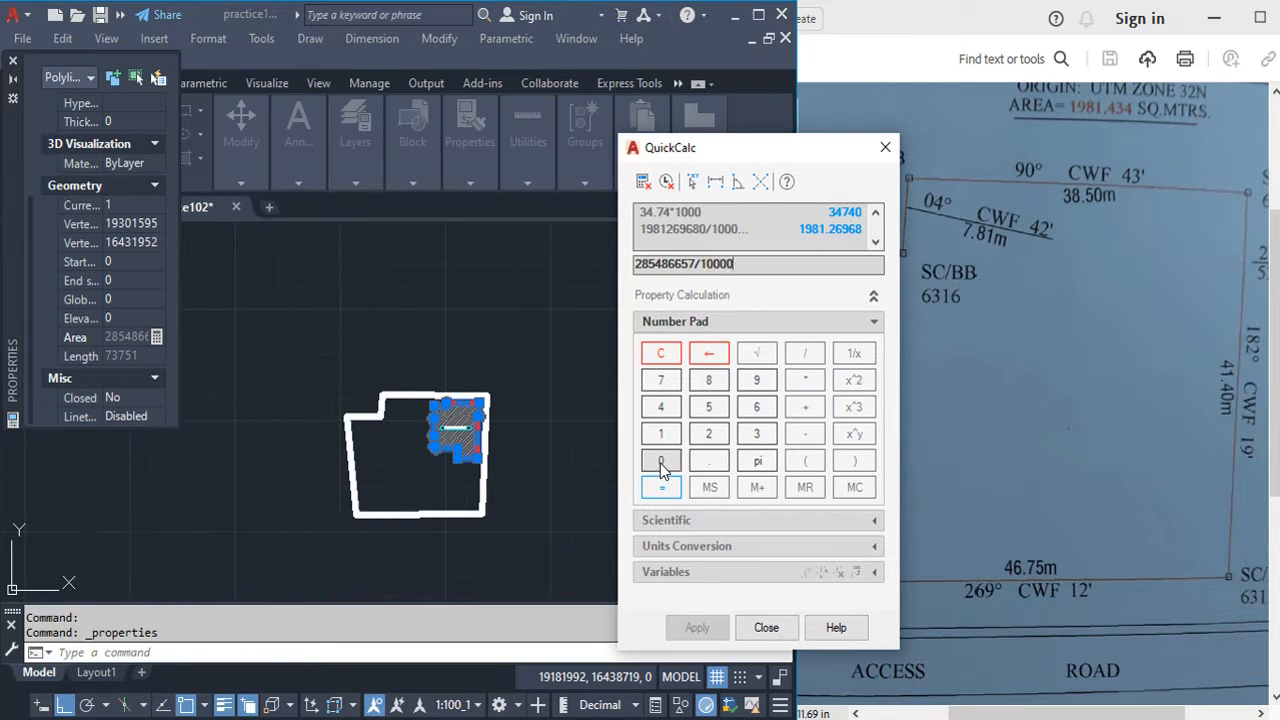
{"action": "left_click", "coordinate": [660, 463]}
{"action": "left_click", "coordinate": [660, 463]}
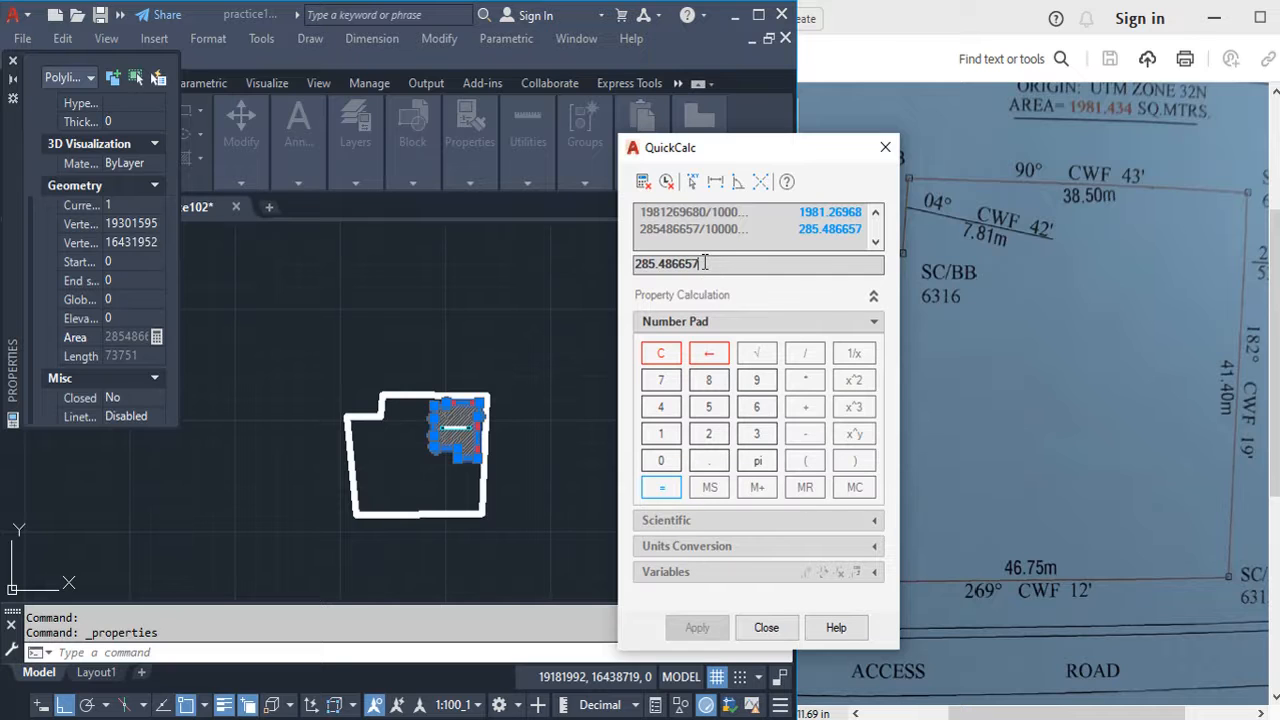
Copy the converted building area from QuickCalc, close the calculator, and deselect the building outline.
{"action": "left_click_drag", "start_coordinate": [704, 262], "coordinate": [630, 263]}
{"action": "right_click", "coordinate": [662, 265]}
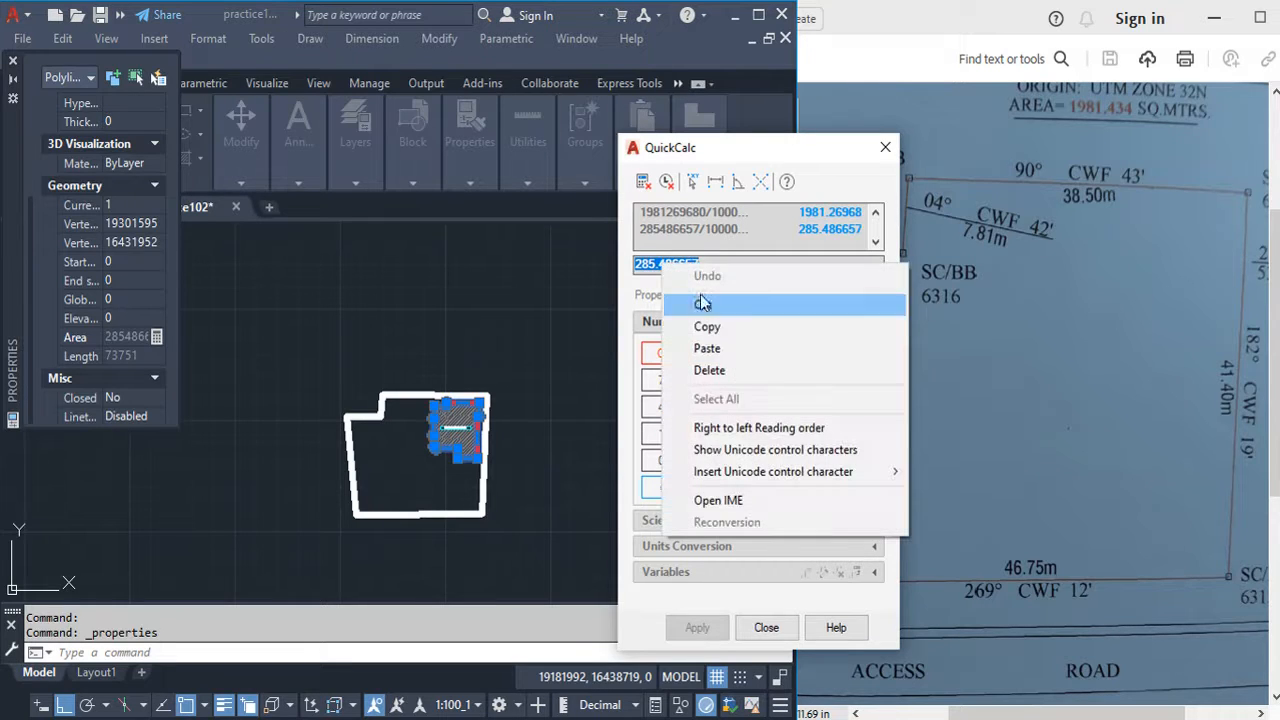
{"action": "left_click", "coordinate": [705, 326]}
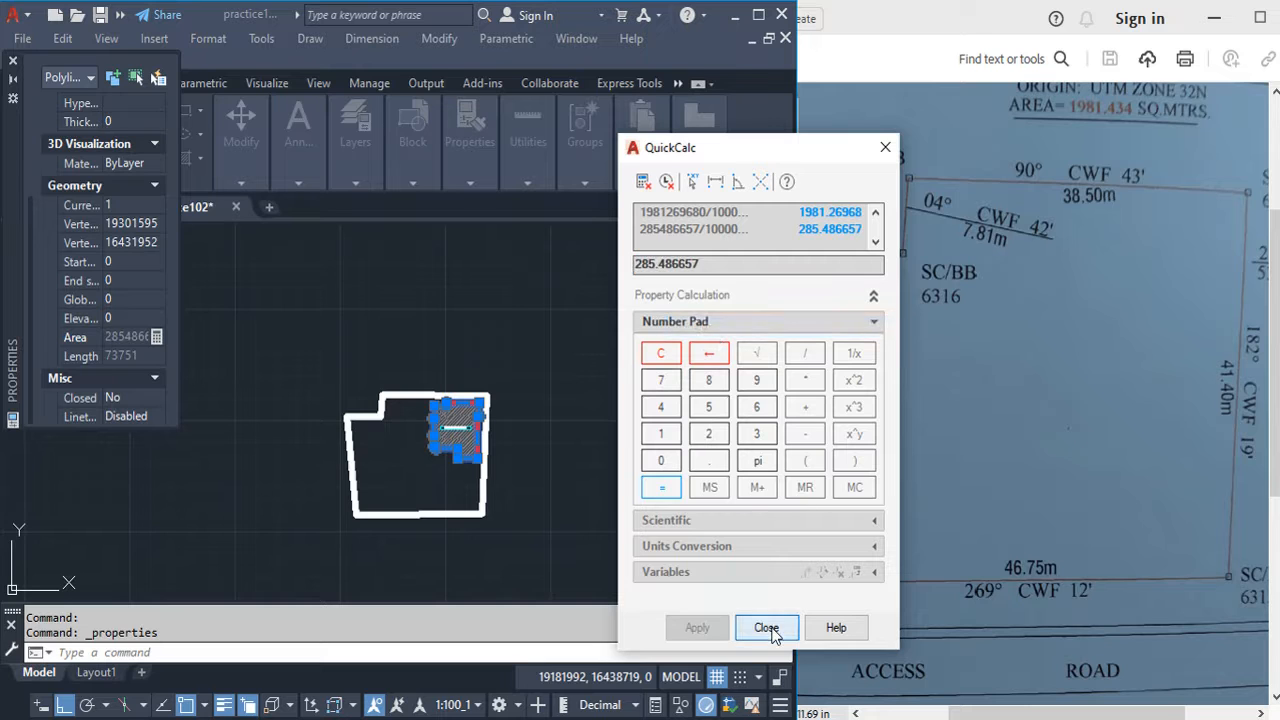
{"action": "left_click", "coordinate": [766, 627]}
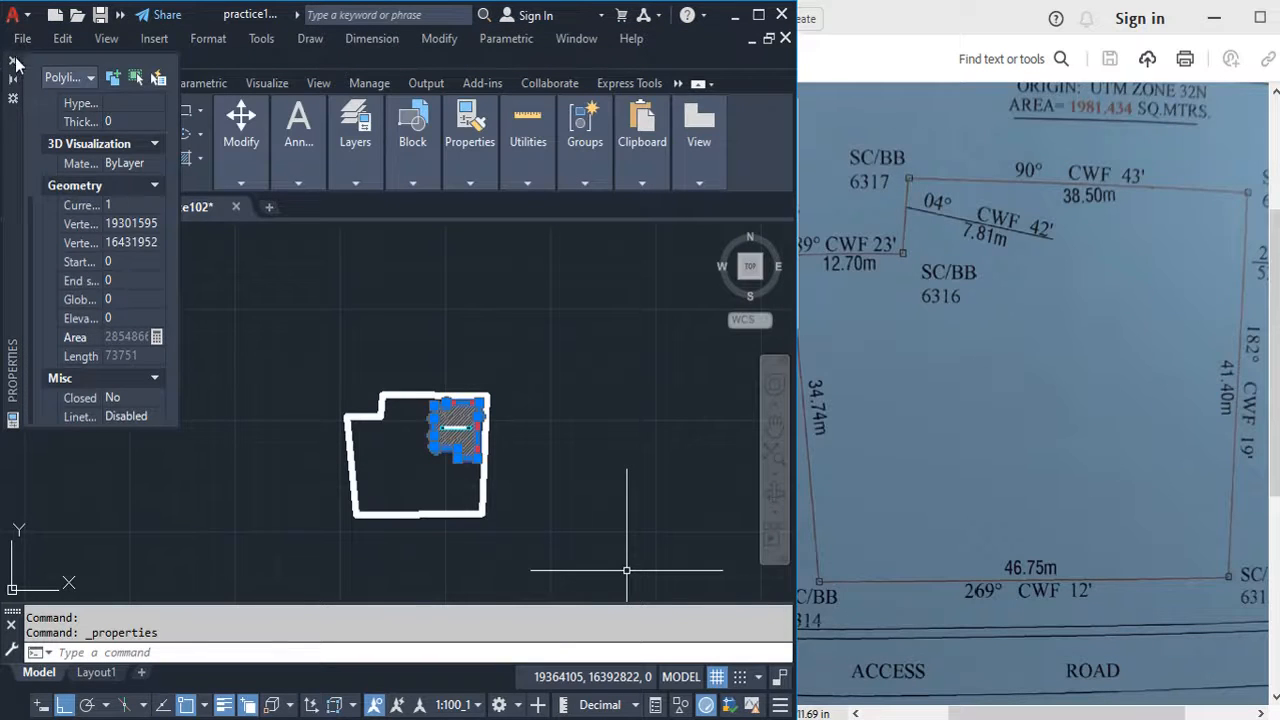
{"action": "key", "text": "Escape"}
Replace the AREA OF PROPOSED BUILDING value in the SITE INFORMATION text with the copied area, shortened to 285.486 m².
{"action": "scroll", "coordinate": [431, 388], "scroll_direction": "down", "scroll_amount": 6}
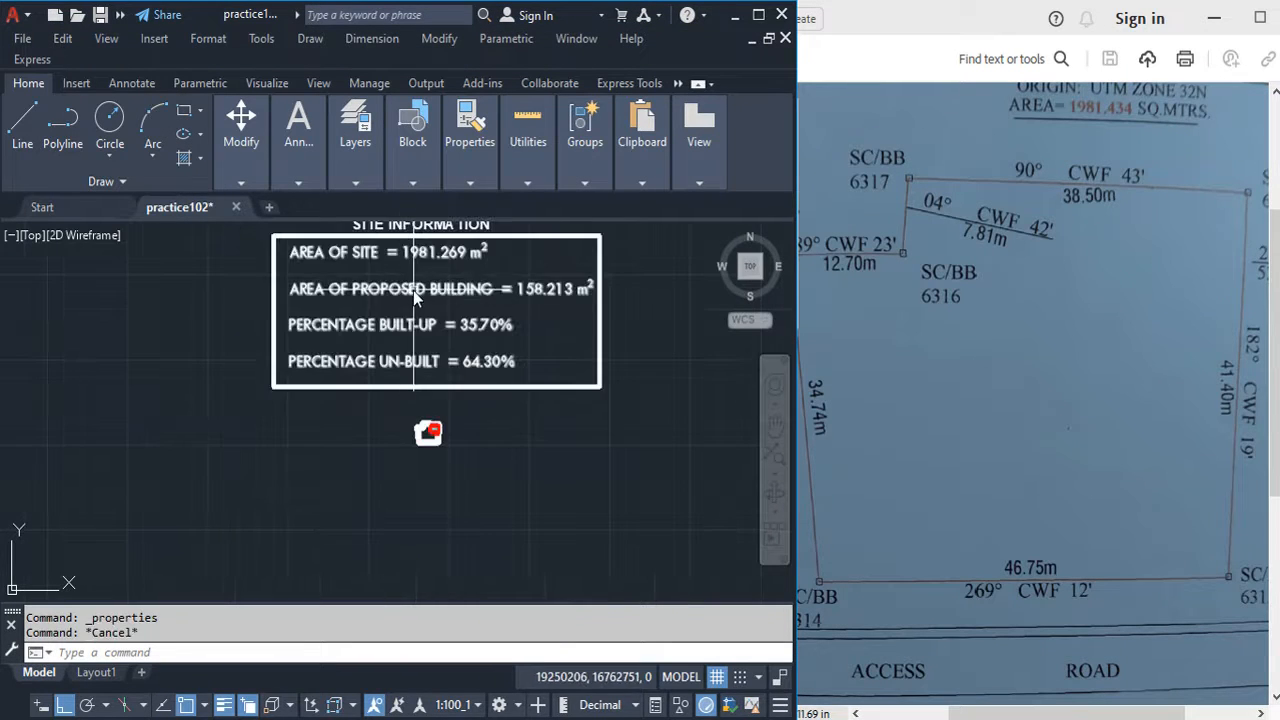
{"action": "double_click", "coordinate": [413, 291]}
{"action": "double_click", "coordinate": [577, 289]}
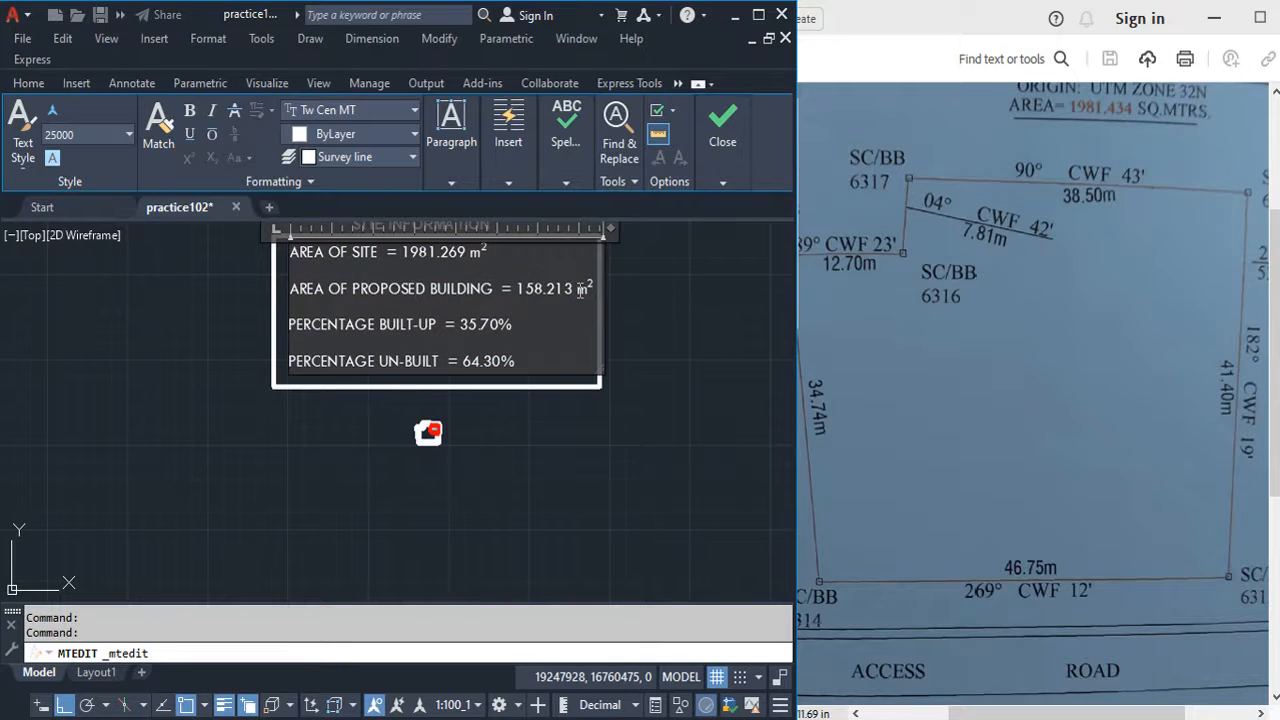
{"action": "key", "text": "BackSpace"}
{"action": "key", "text": "BackSpace"}
{"action": "key", "text": "BackSpace"}
{"action": "key", "text": "BackSpace"}
{"action": "key", "text": "BackSpace"}
{"action": "key", "text": "BackSpace"}
{"action": "key", "text": "BackSpace"}
{"action": "right_click", "coordinate": [579, 290]}
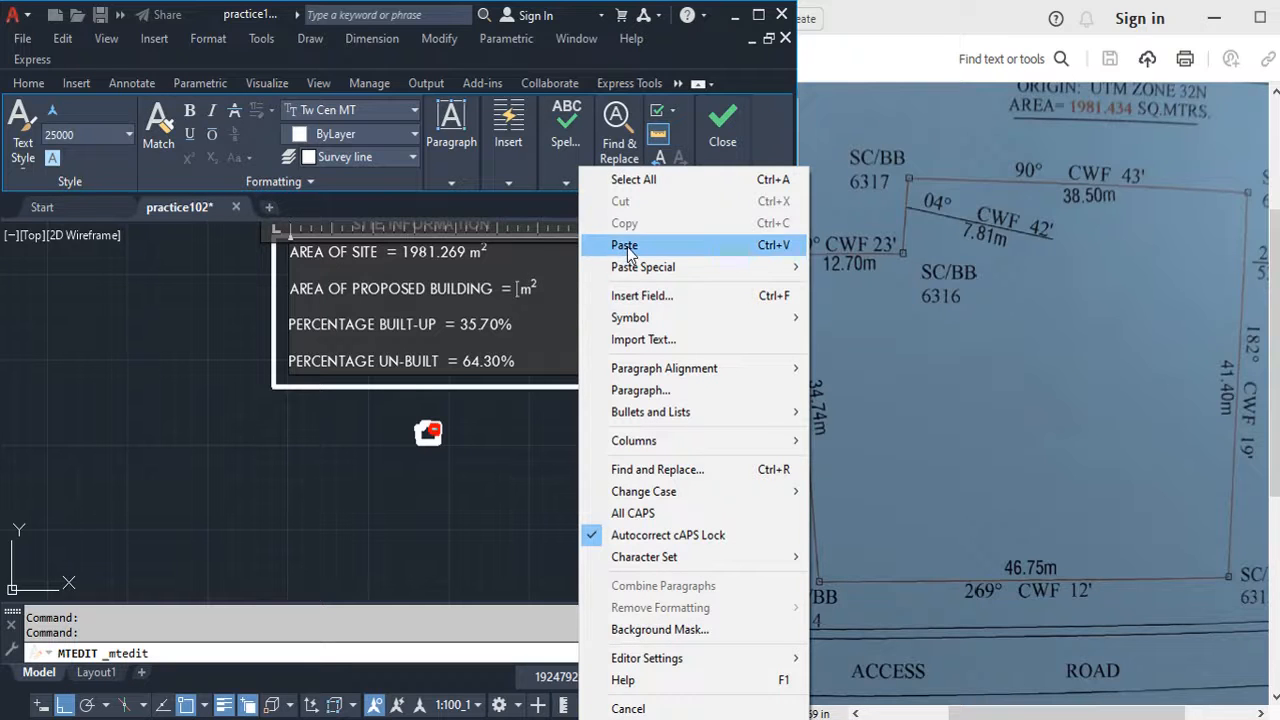
{"action": "left_click", "coordinate": [627, 245]}
{"action": "left_click", "coordinate": [680, 320]}
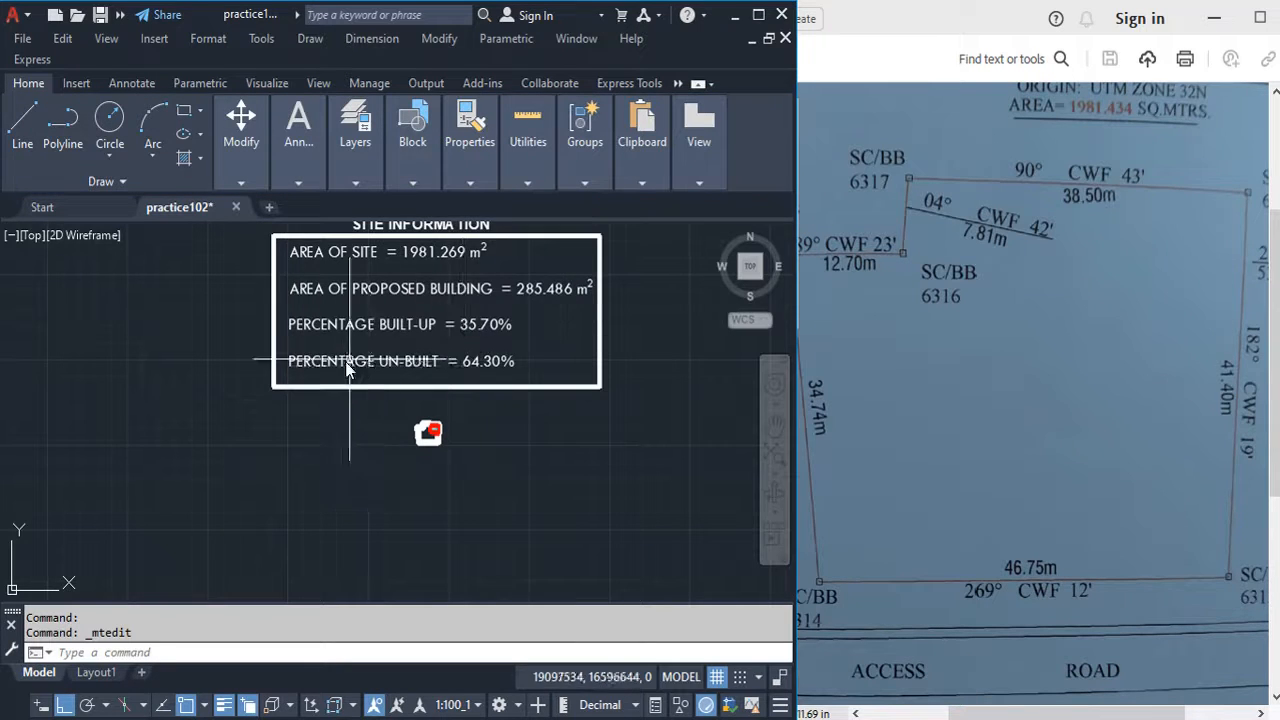
Open QuickCalc and place it beside the SITE INFORMATION table so that all the table's values stay readable.
{"action": "middle_click_drag", "start_coordinate": [345, 361], "coordinate": [362, 407]}
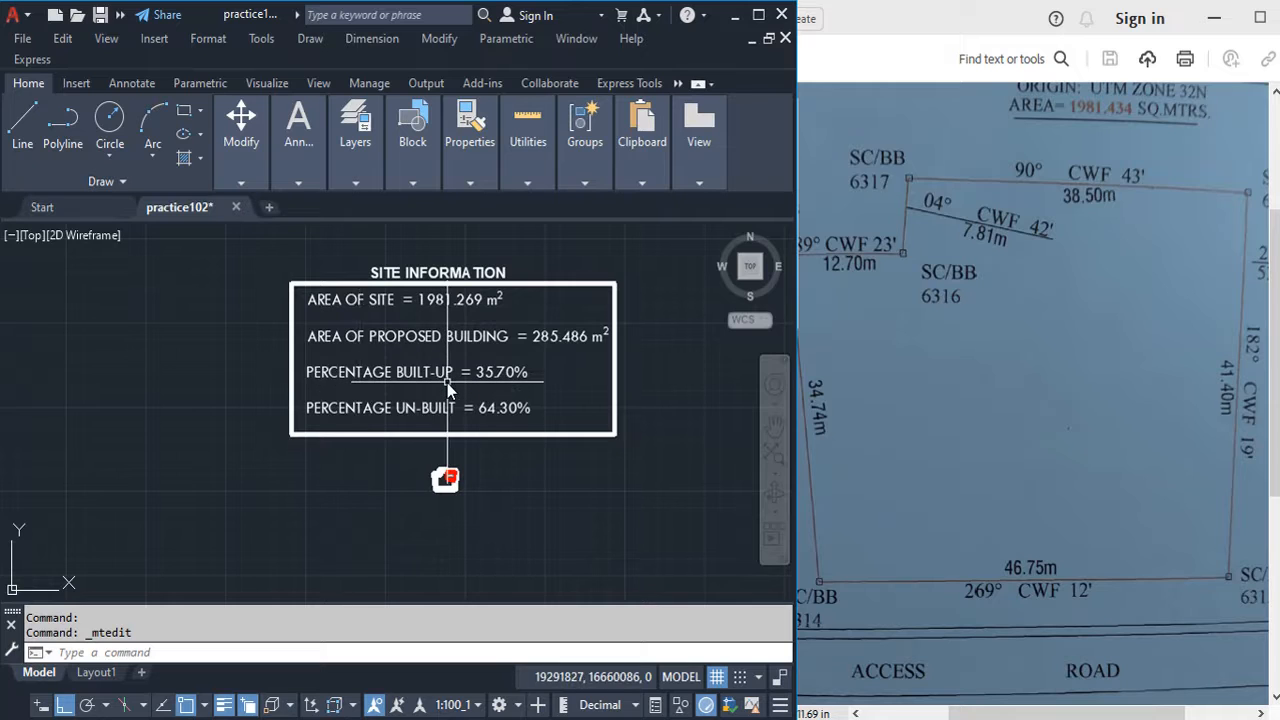
{"action": "middle_click_drag", "start_coordinate": [453, 384], "coordinate": [421, 386]}
{"action": "left_click", "coordinate": [530, 172]}
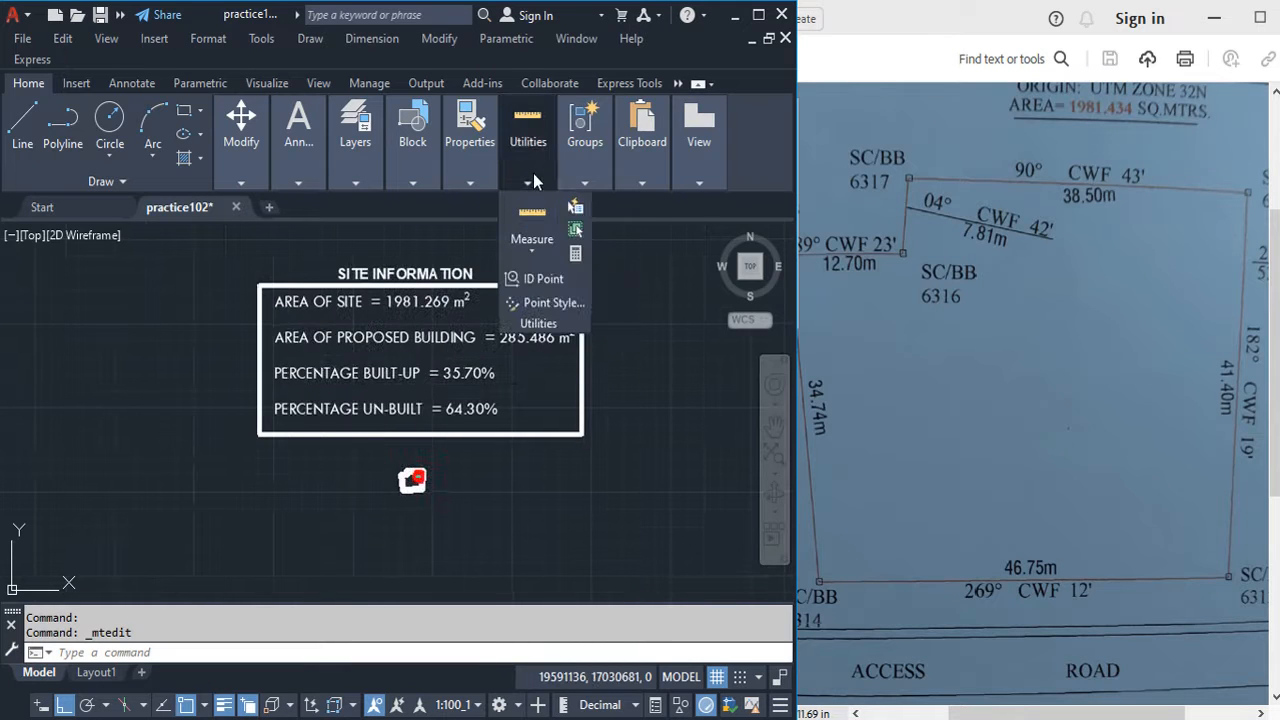
{"action": "left_click", "coordinate": [575, 255]}
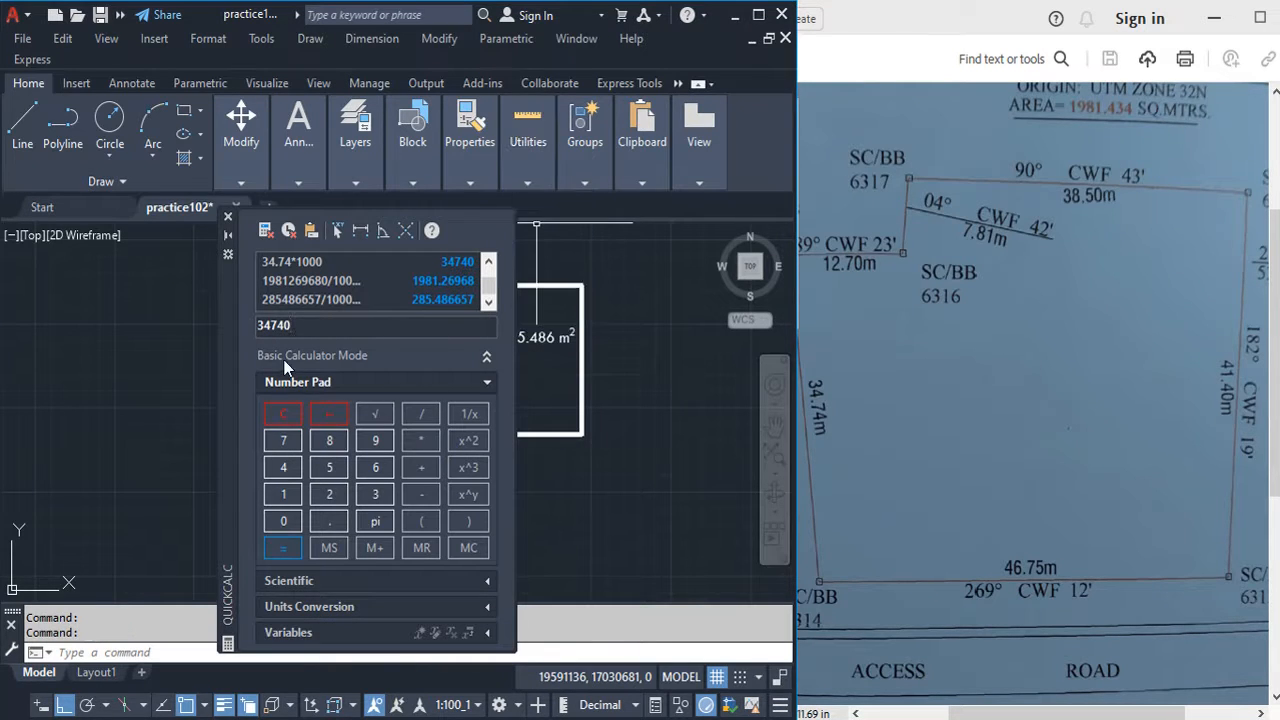
{"action": "left_click_drag", "start_coordinate": [226, 290], "coordinate": [41, 275]}
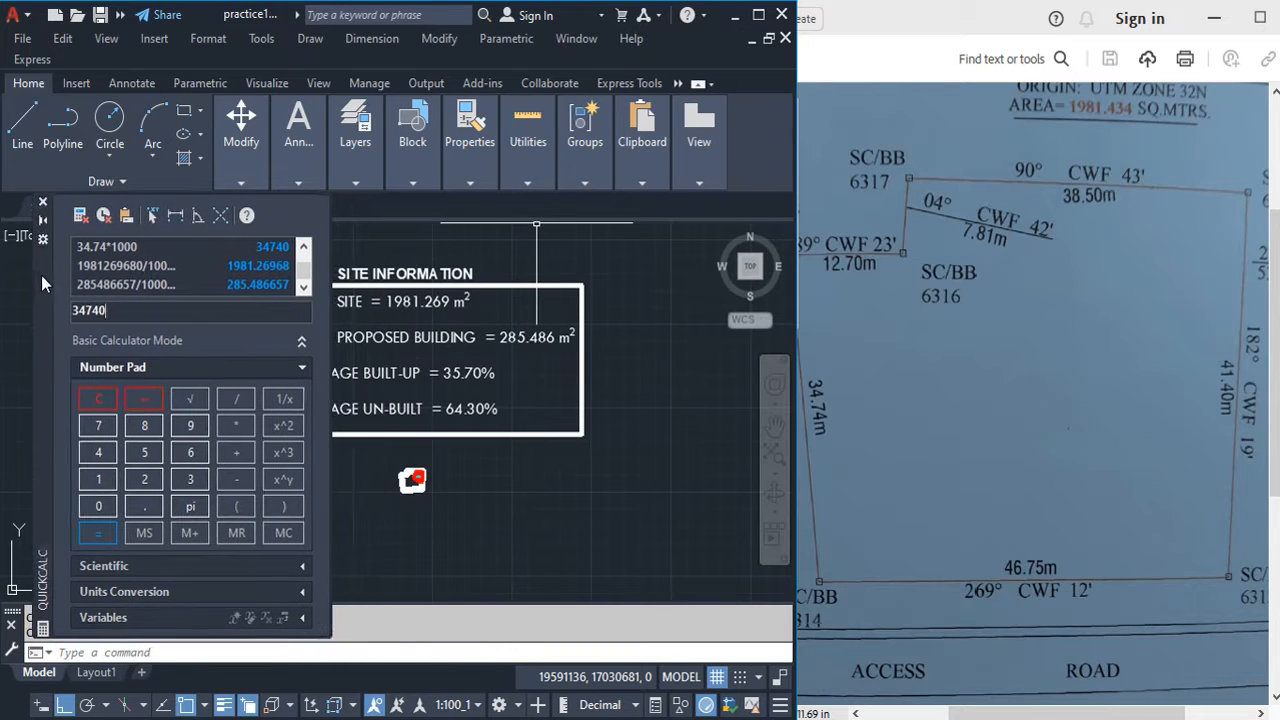
{"action": "middle_click_drag", "start_coordinate": [469, 387], "coordinate": [565, 382]}
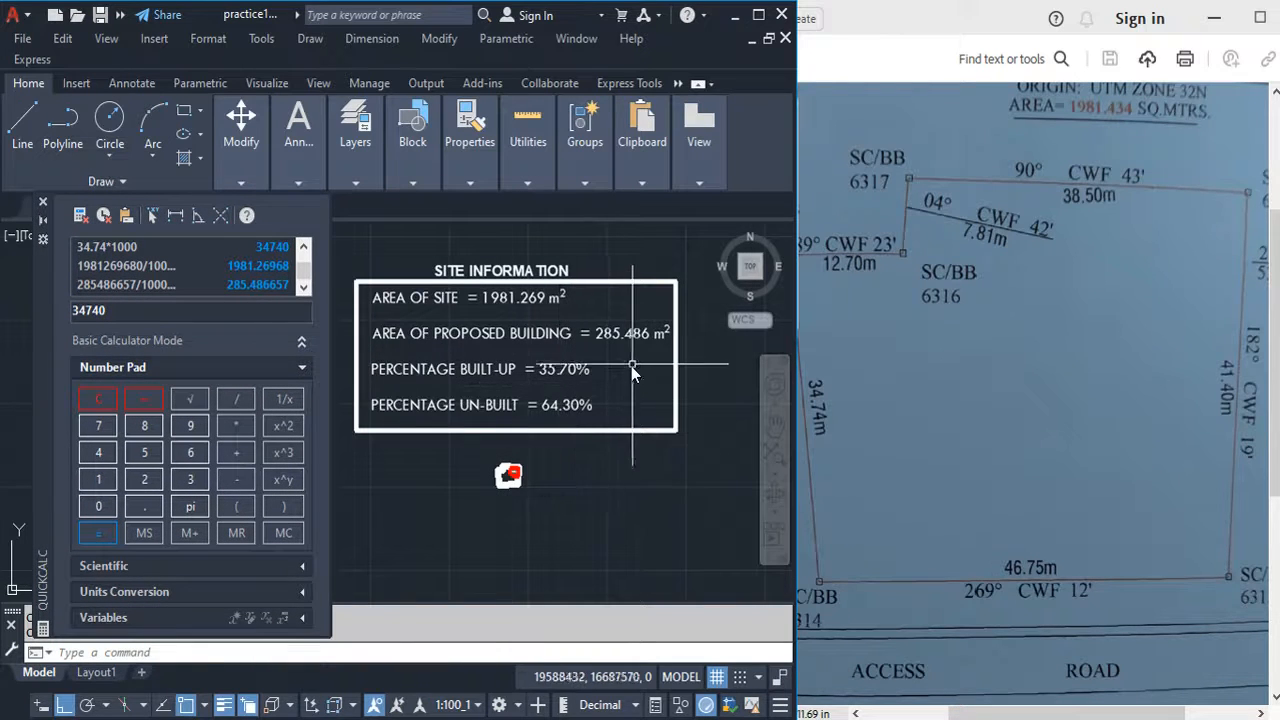
{"action": "scroll", "coordinate": [613, 351], "scroll_direction": "up", "scroll_amount": 2}
{"action": "scroll", "coordinate": [590, 352], "scroll_direction": "down", "scroll_amount": 2}
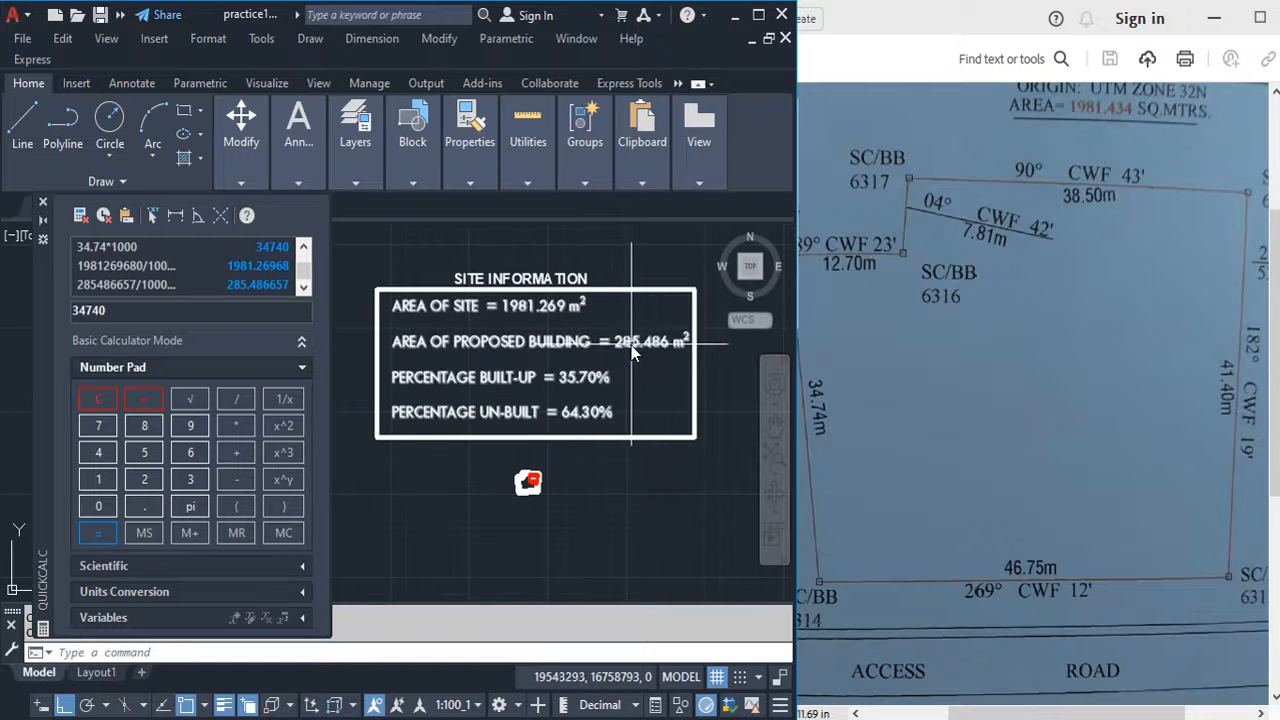
Calculate the built-up percentage in QuickCalc by multiplying the building area 285.486657 by 100 and dividing by the site area 1981.26968.
{"action": "double_click", "coordinate": [264, 284]}
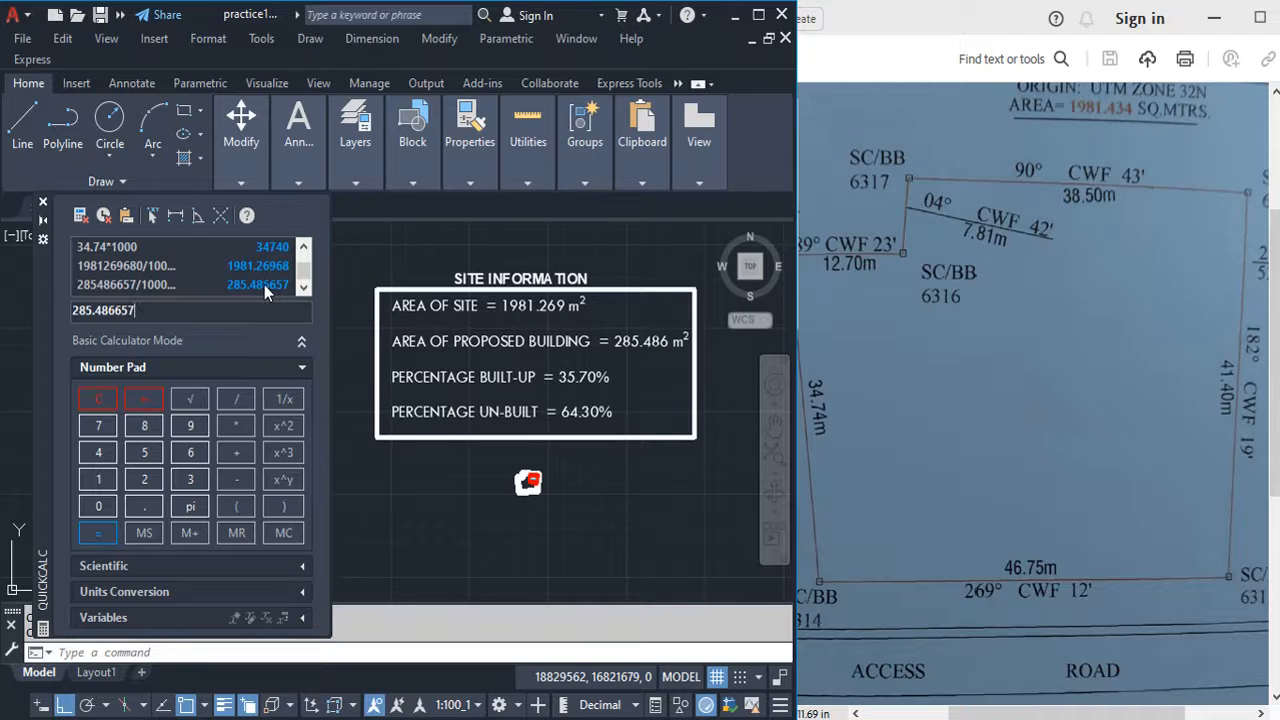
{"action": "left_click", "coordinate": [238, 425]}
{"action": "left_click", "coordinate": [100, 480]}
{"action": "double_click", "coordinate": [97, 506]}
{"action": "left_click", "coordinate": [98, 532]}
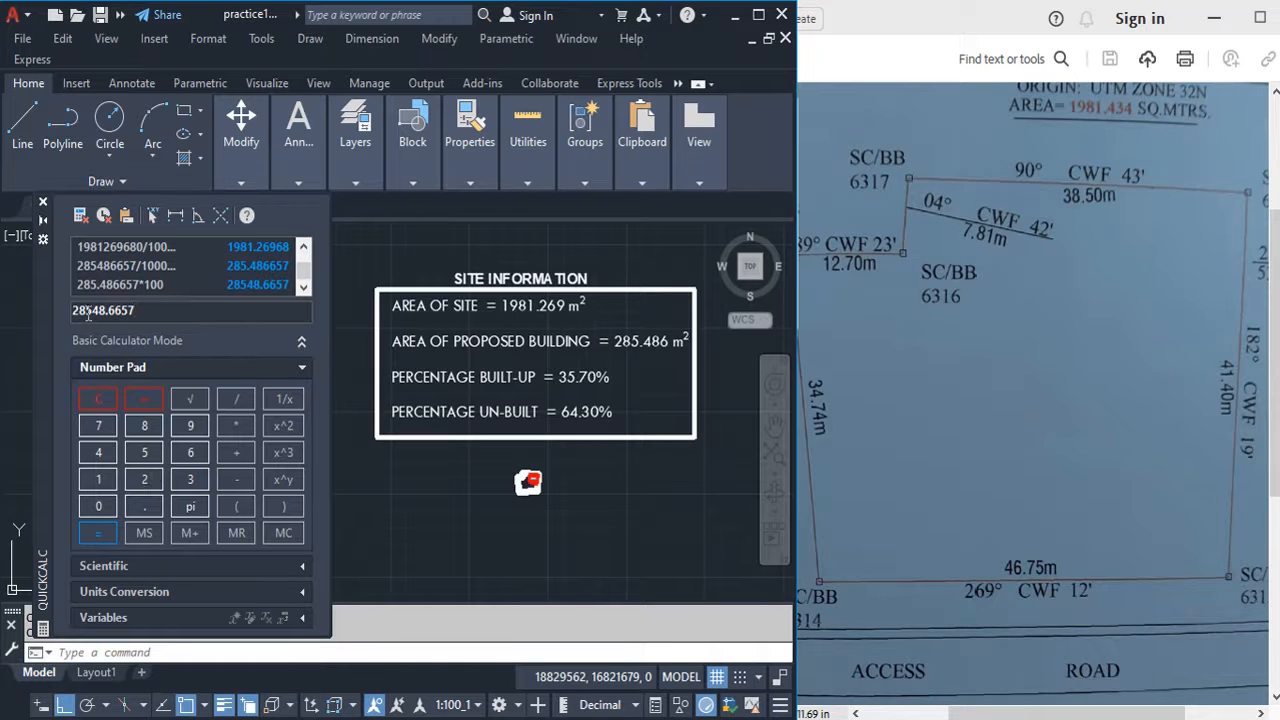
{"action": "left_click", "coordinate": [236, 399]}
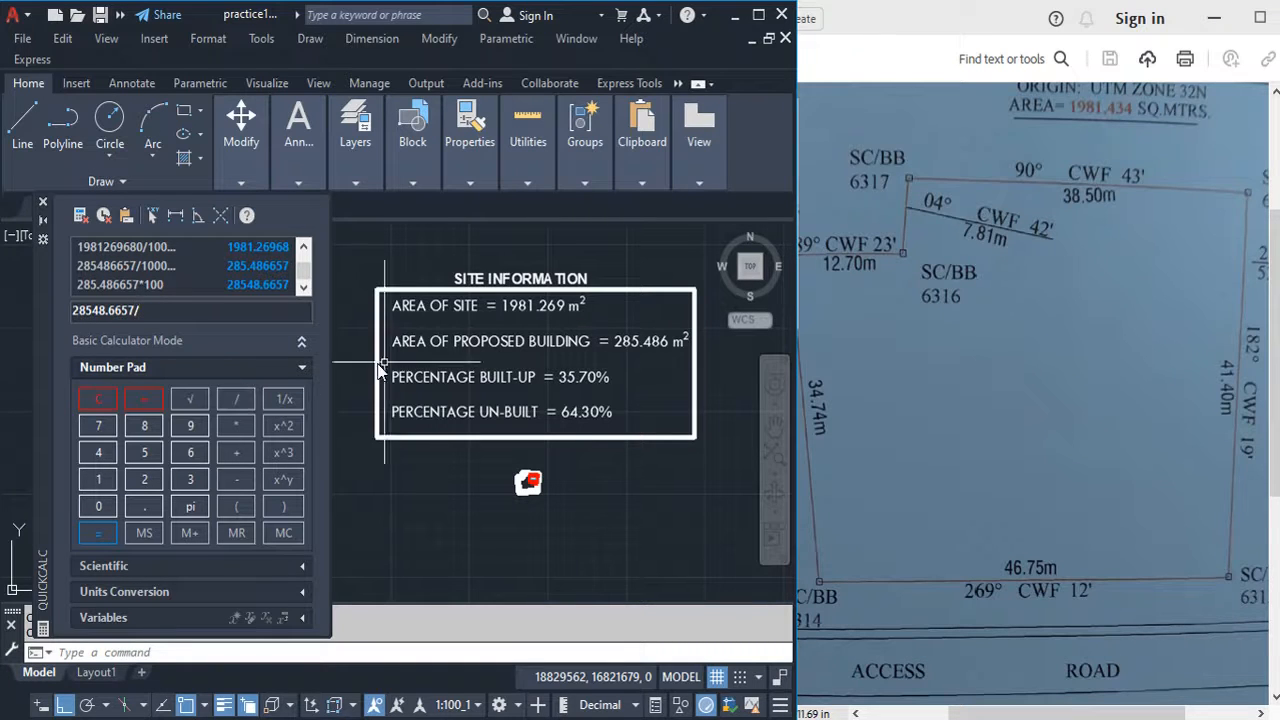
{"action": "double_click", "coordinate": [249, 247]}
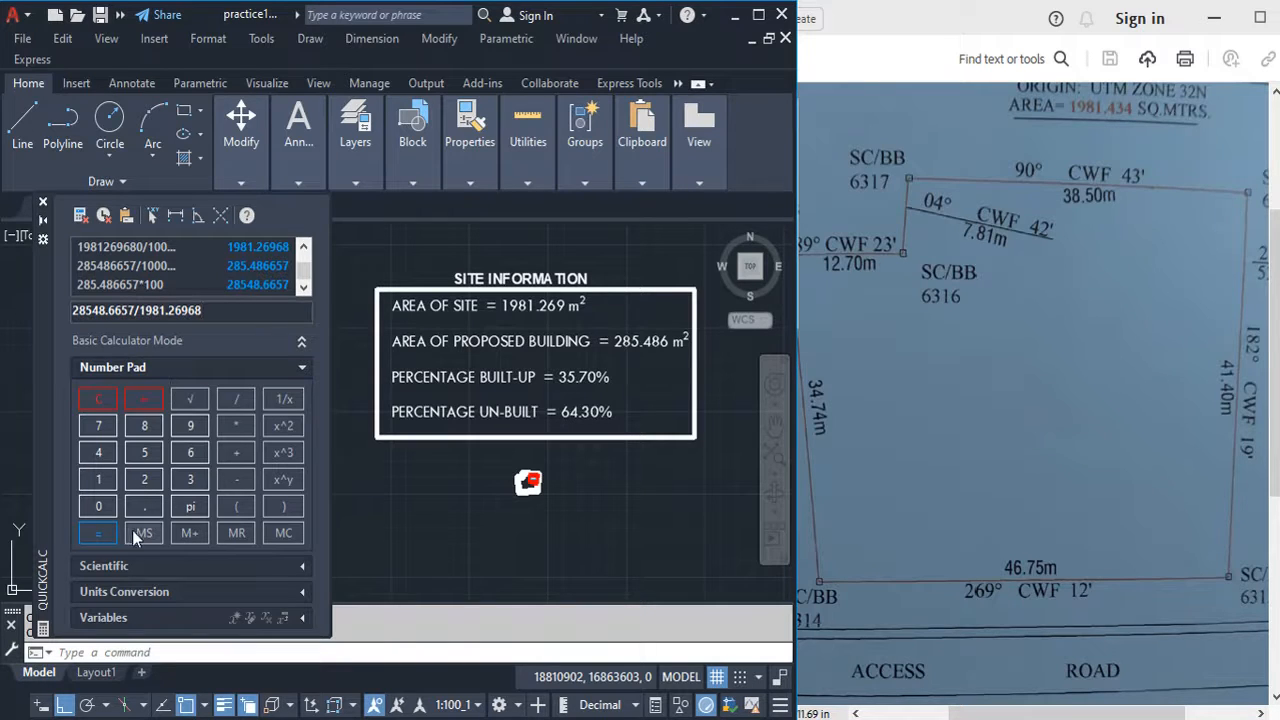
{"action": "left_click", "coordinate": [107, 531]}
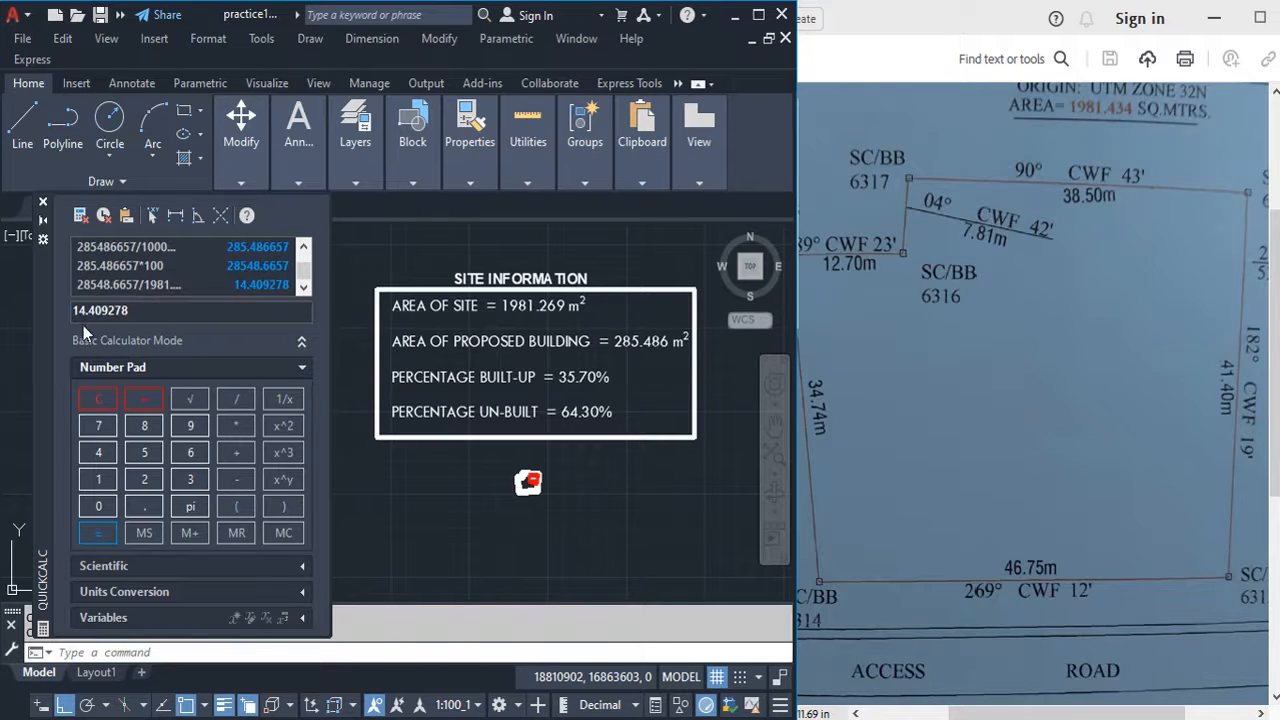
Copy the calculated built-up percentage from QuickCalc and close the calculator.
{"action": "double_click", "coordinate": [127, 310]}
{"action": "right_click", "coordinate": [98, 312]}
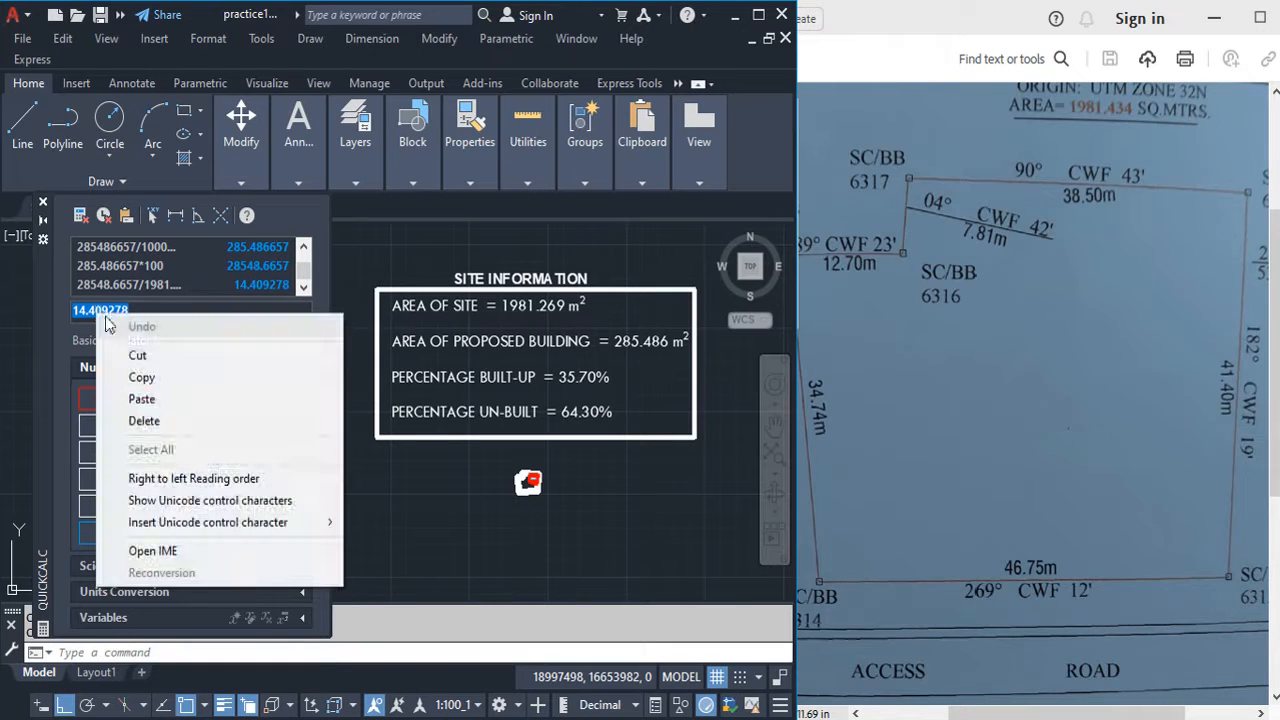
{"action": "left_click", "coordinate": [150, 374]}
{"action": "left_click", "coordinate": [43, 201]}
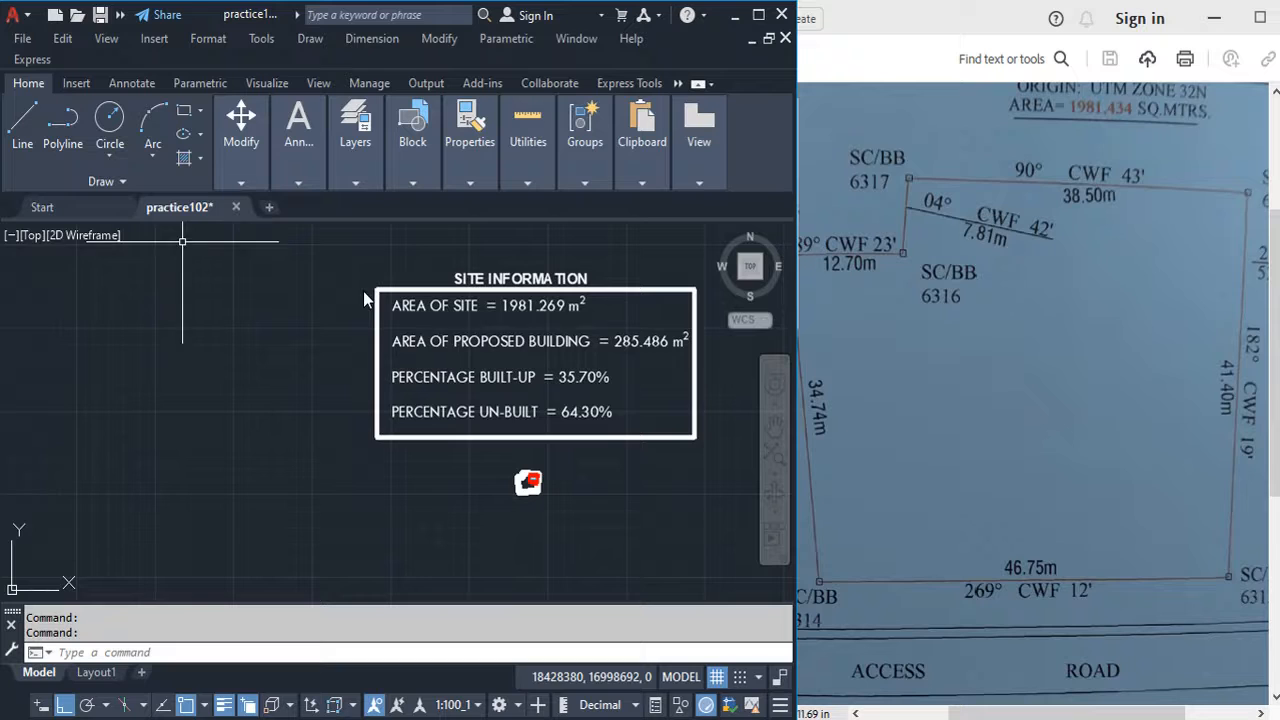
Replace the PERCENTAGE BUILT-UP value in the SITE INFORMATION text with the copied result, rounded to 14.41%.
{"action": "left_click", "coordinate": [570, 379]}
{"action": "double_click", "coordinate": [570, 379]}
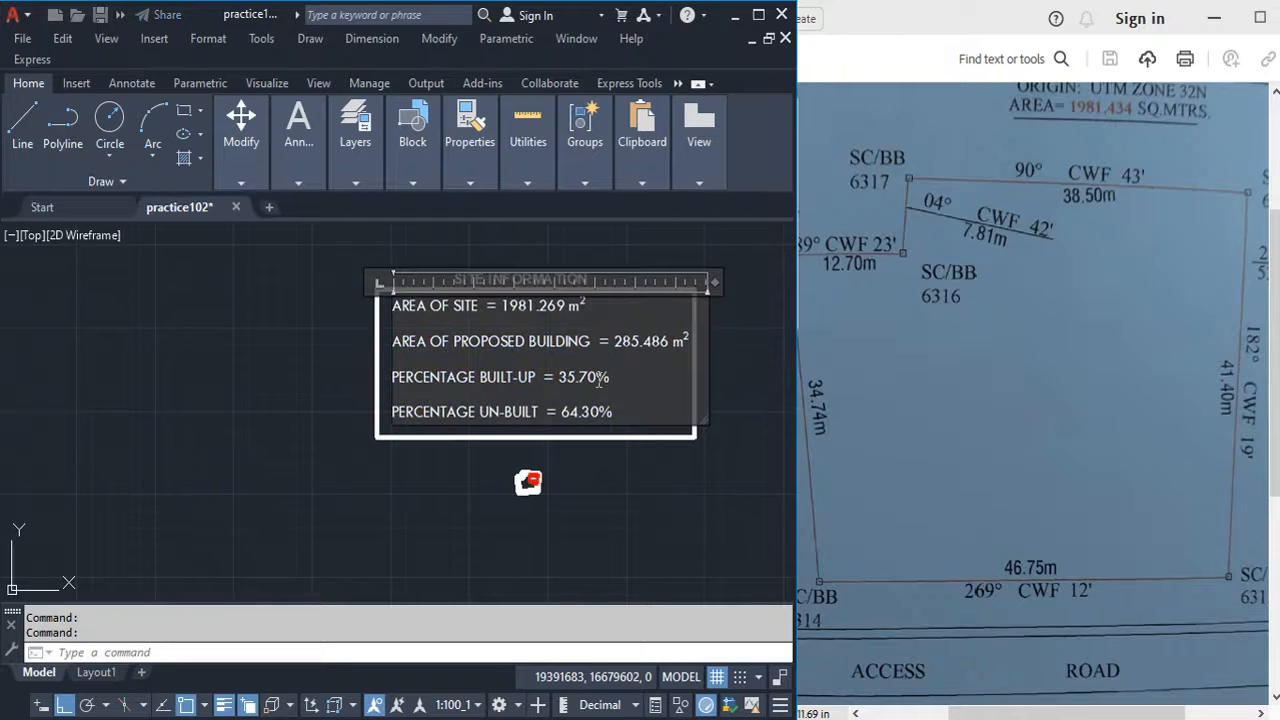
{"action": "key", "text": "BackSpace"}
{"action": "key", "text": "BackSpace"}
{"action": "key", "text": "BackSpace"}
{"action": "key", "text": "BackSpace"}
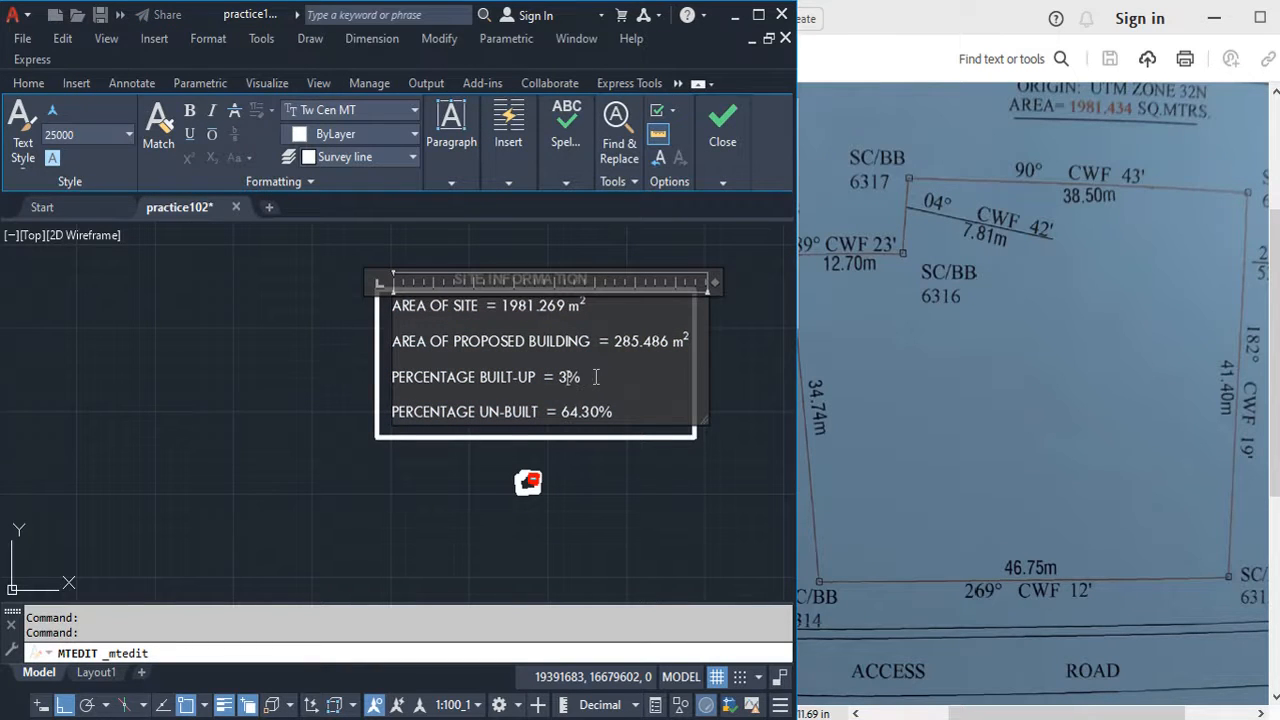
{"action": "key", "text": "BackSpace"}
{"action": "right_click", "coordinate": [595, 377]}
{"action": "left_click", "coordinate": [640, 245]}
{"action": "key", "text": "BackSpace"}
{"action": "key", "text": "BackSpace"}
{"action": "key", "text": "BackSpace"}
{"action": "key", "text": "BackSpace"}
{"action": "key", "text": "BackSpace"}
{"action": "type", "text": "1"}
{"action": "left_click", "coordinate": [580, 495]}
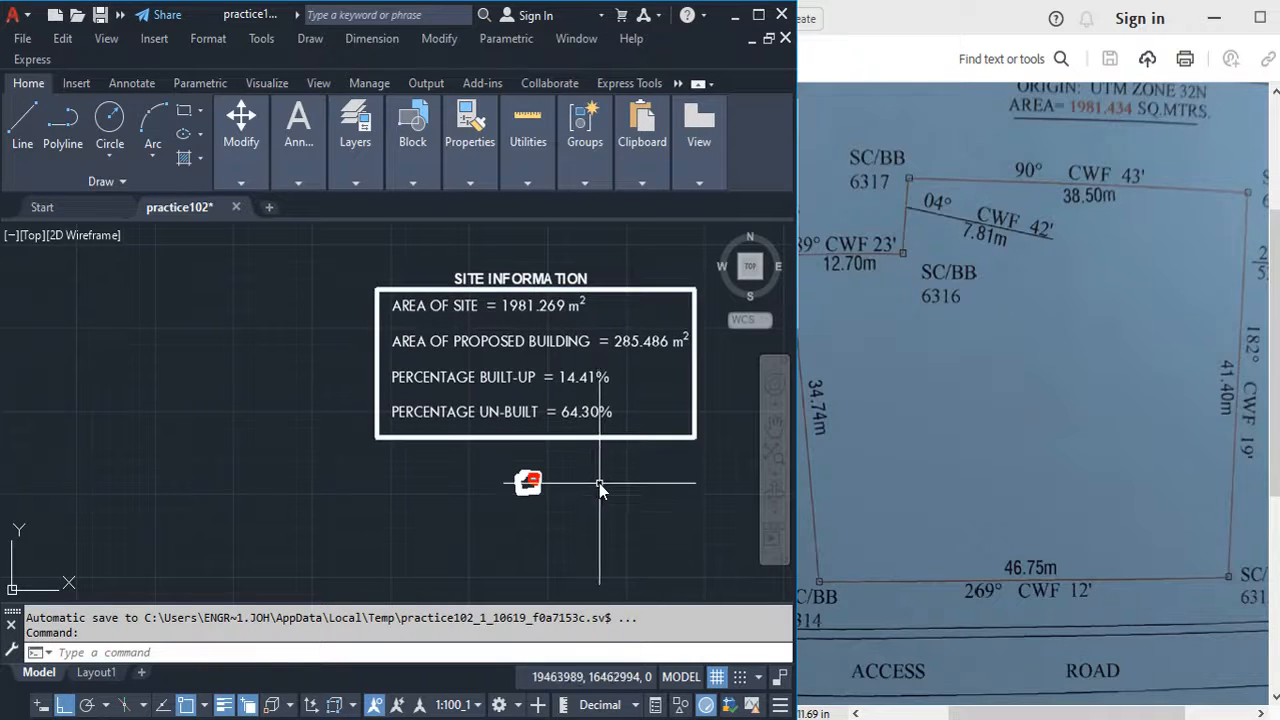
Calculate the un-built percentage in QuickCalc as 100-14.409278 and copy the result.
{"action": "left_click", "coordinate": [527, 183]}
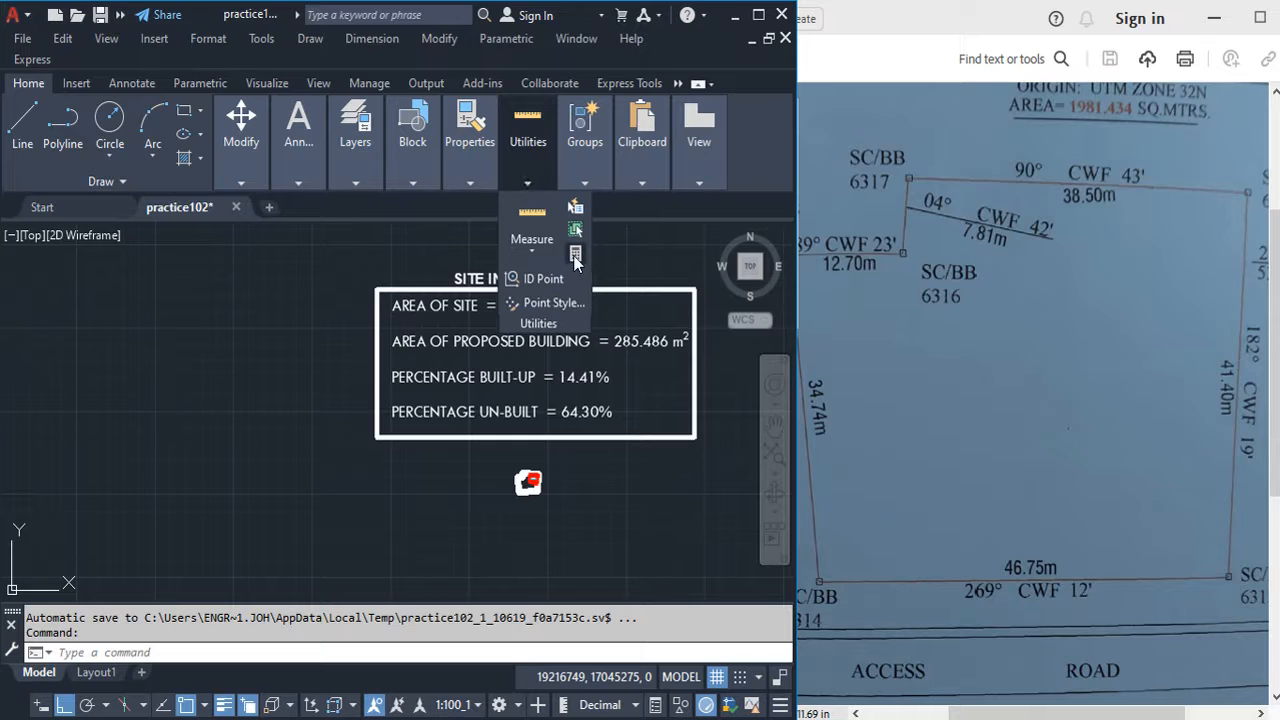
{"action": "left_click", "coordinate": [575, 256]}
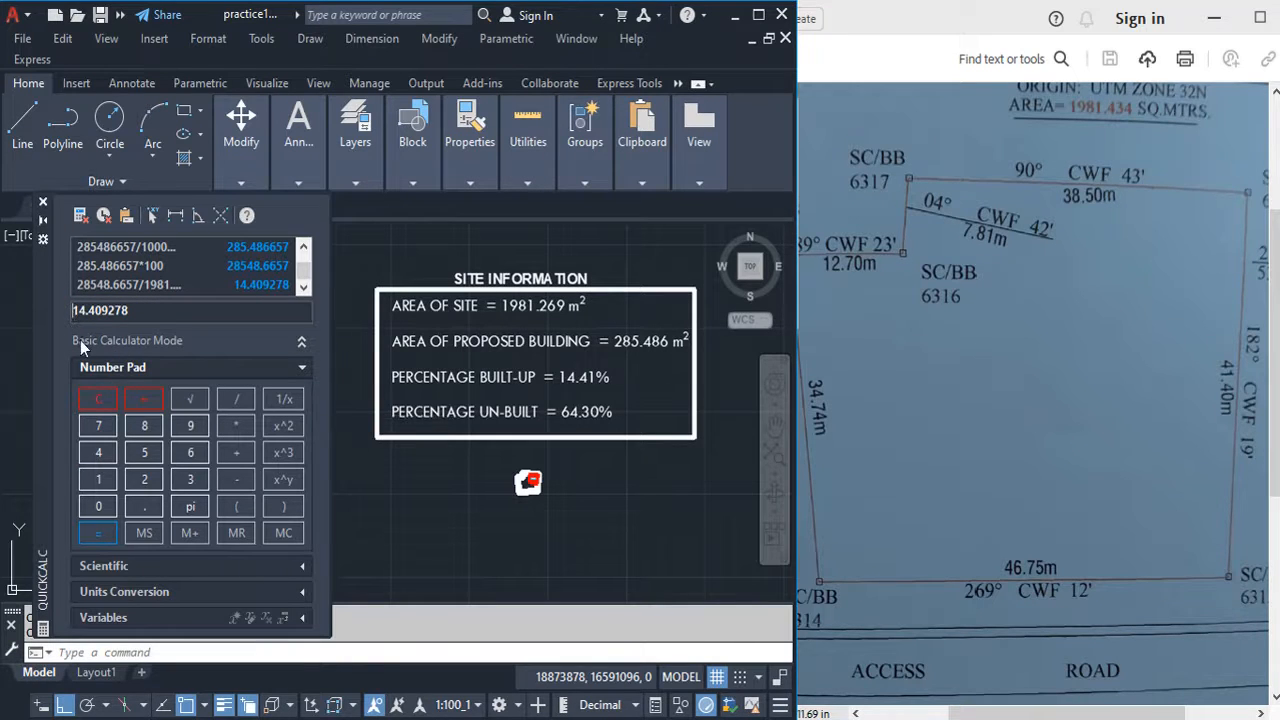
{"action": "type", "text": "100-"}
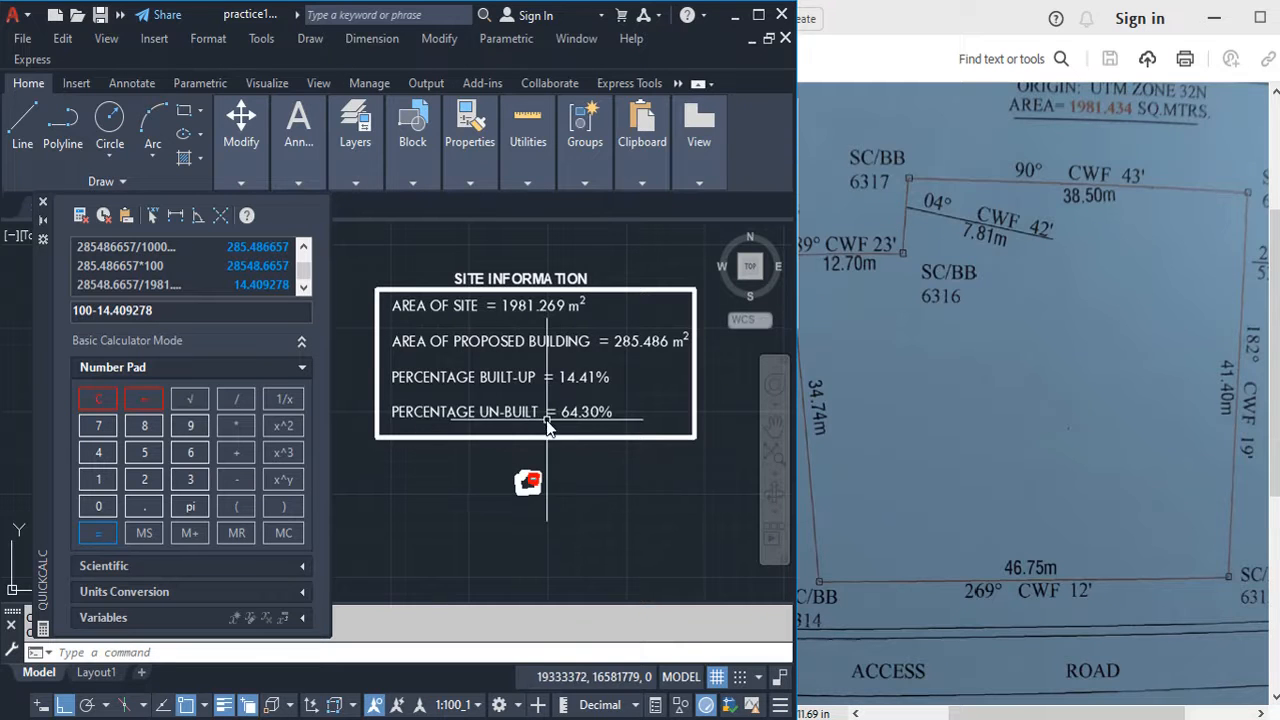
{"action": "left_click", "coordinate": [98, 532]}
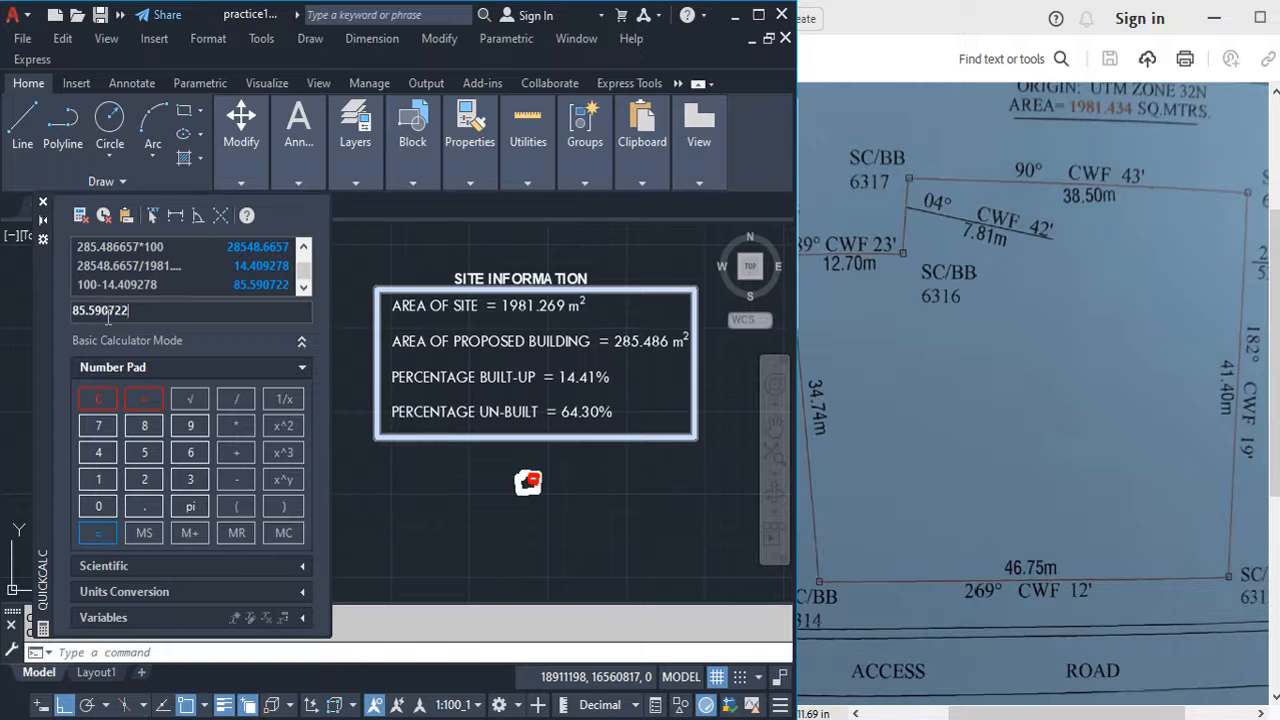
{"action": "left_click_drag", "start_coordinate": [130, 310], "coordinate": [62, 310]}
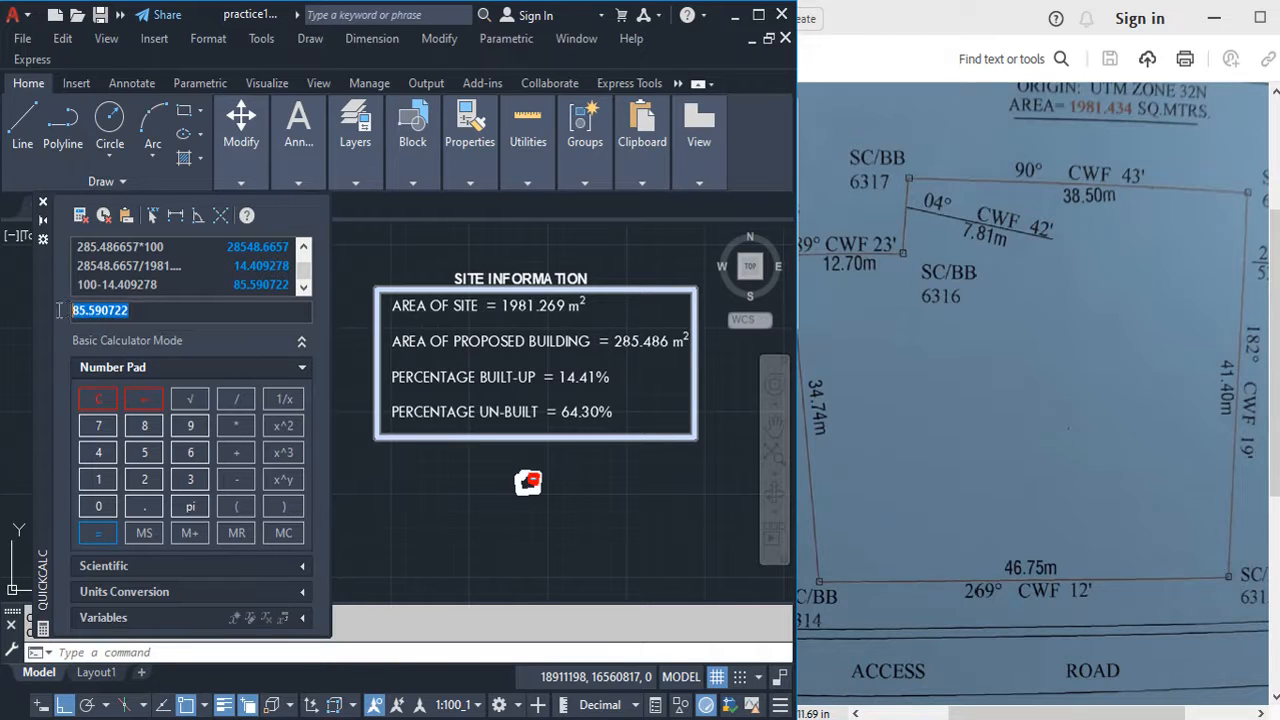
{"action": "right_click", "coordinate": [98, 313]}
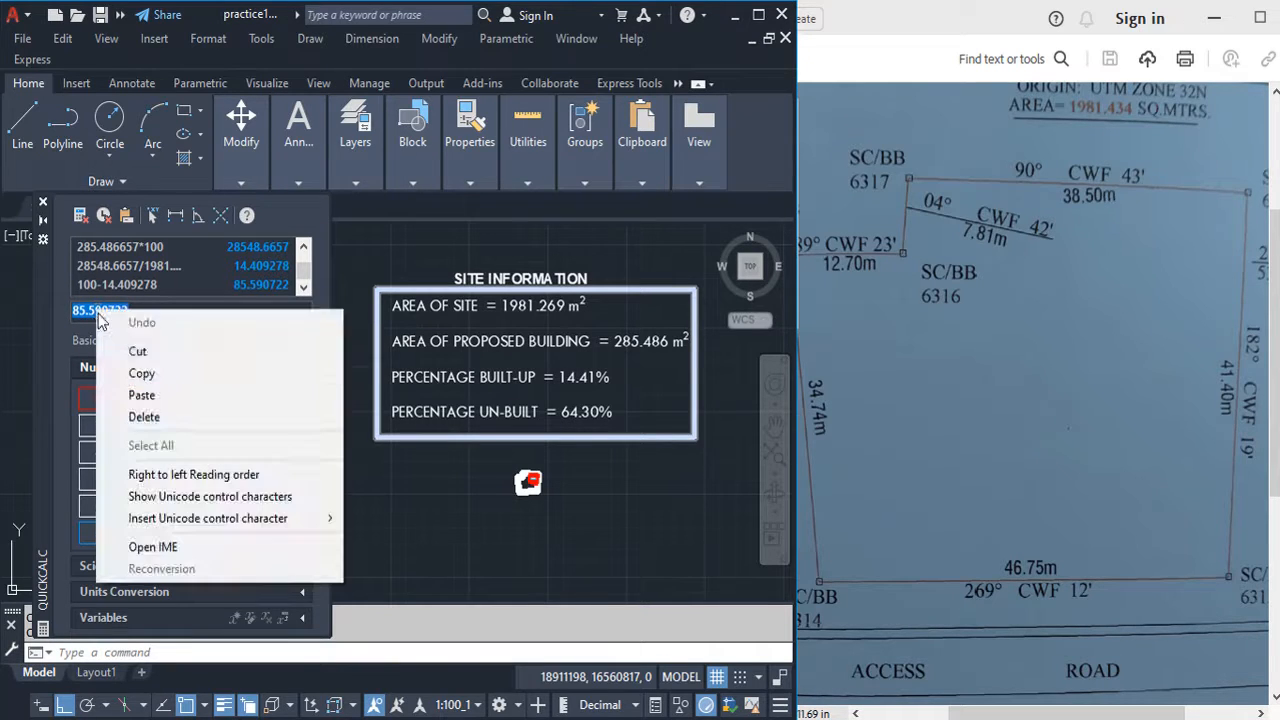
{"action": "left_click", "coordinate": [148, 375]}
Replace the PERCENTAGE UN-BUILT value in the SITE INFORMATION text with the copied result, trimmed to 85.59%, and close the calculator.
{"action": "left_click", "coordinate": [524, 413]}
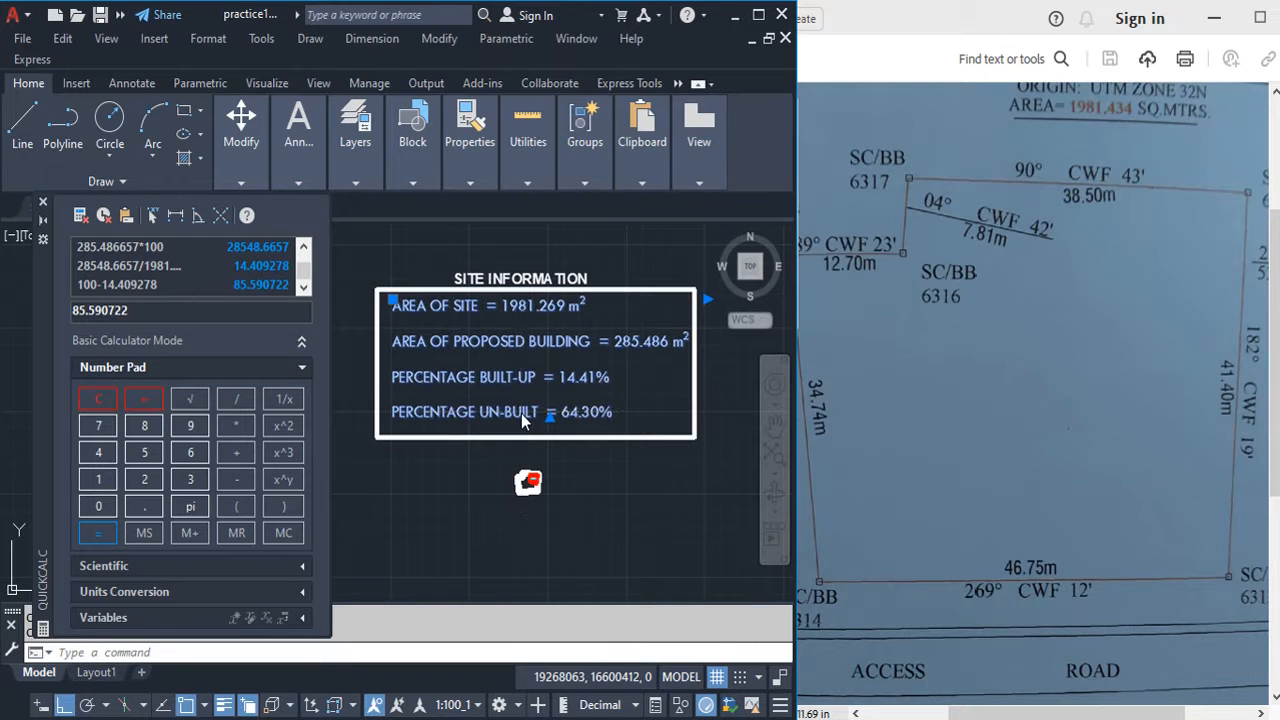
{"action": "double_click", "coordinate": [530, 415]}
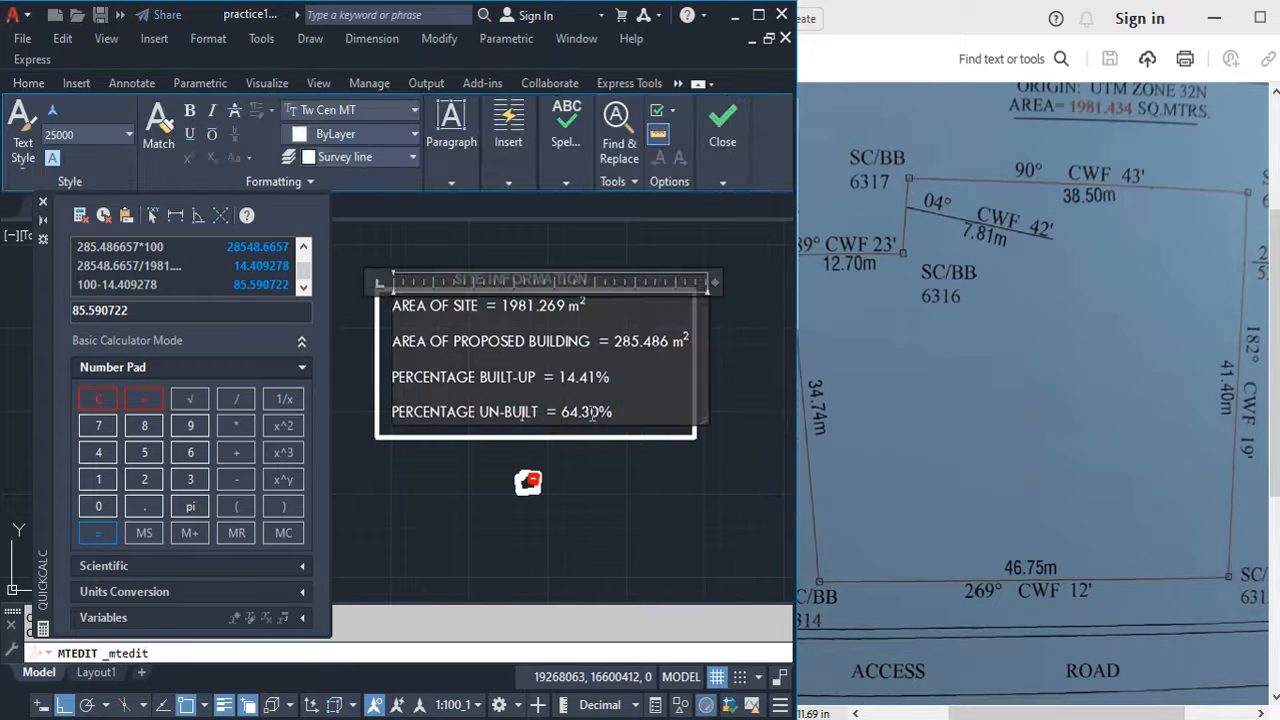
{"action": "key", "text": "BackSpace"}
{"action": "key", "text": "BackSpace"}
{"action": "key", "text": "BackSpace"}
{"action": "key", "text": "BackSpace"}
{"action": "key", "text": "BackSpace"}
{"action": "right_click", "coordinate": [622, 412]}
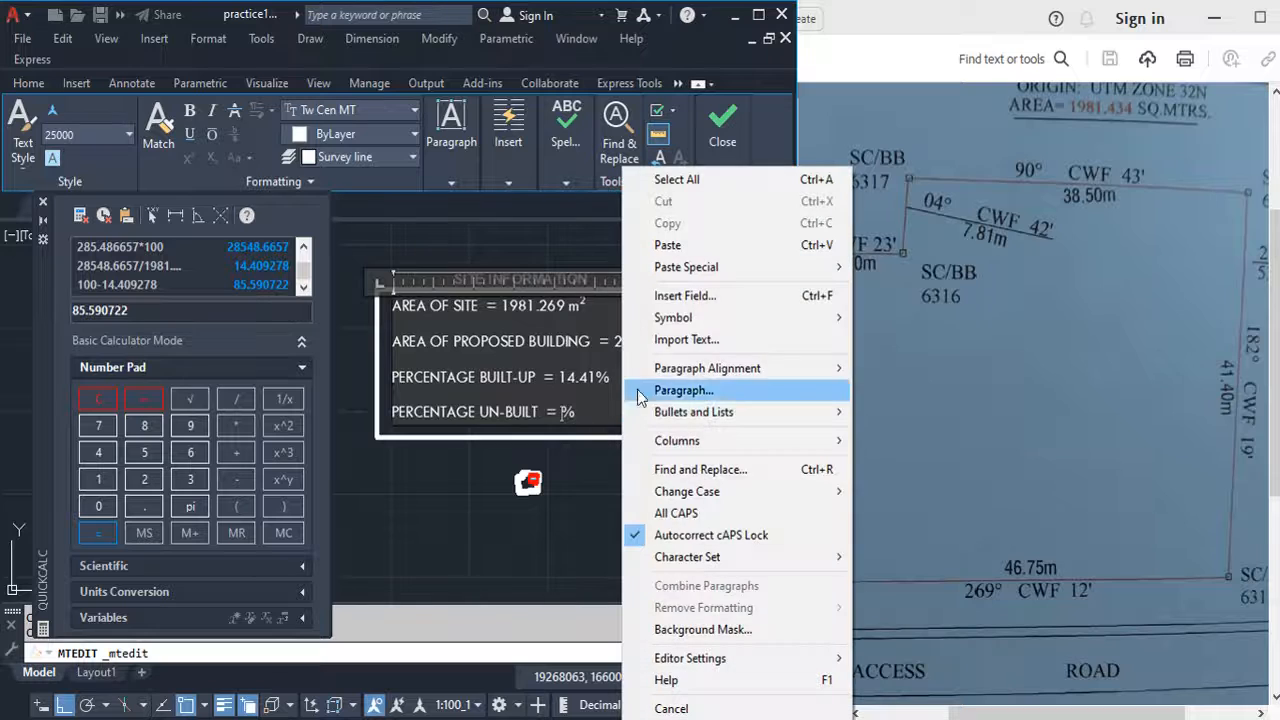
{"action": "left_click", "coordinate": [665, 245]}
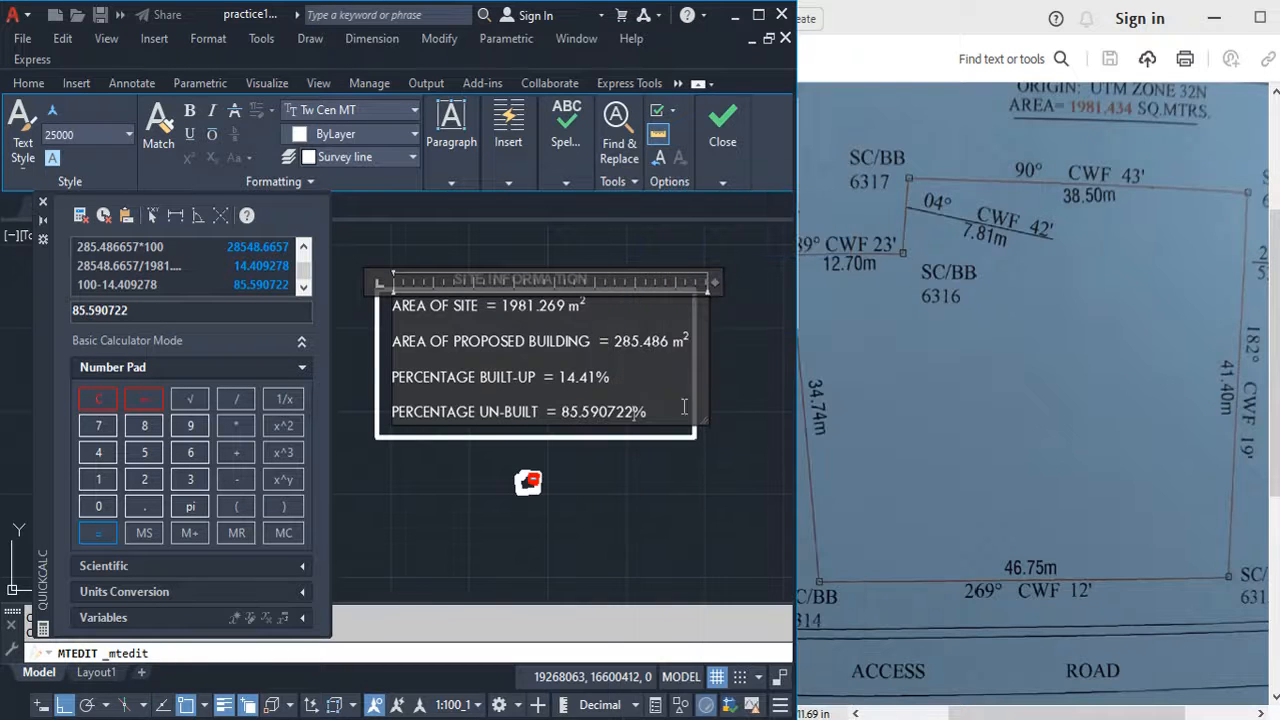
{"action": "key", "text": "BackSpace"}
{"action": "key", "text": "BackSpace"}
{"action": "key", "text": "BackSpace"}
{"action": "key", "text": "BackSpace"}
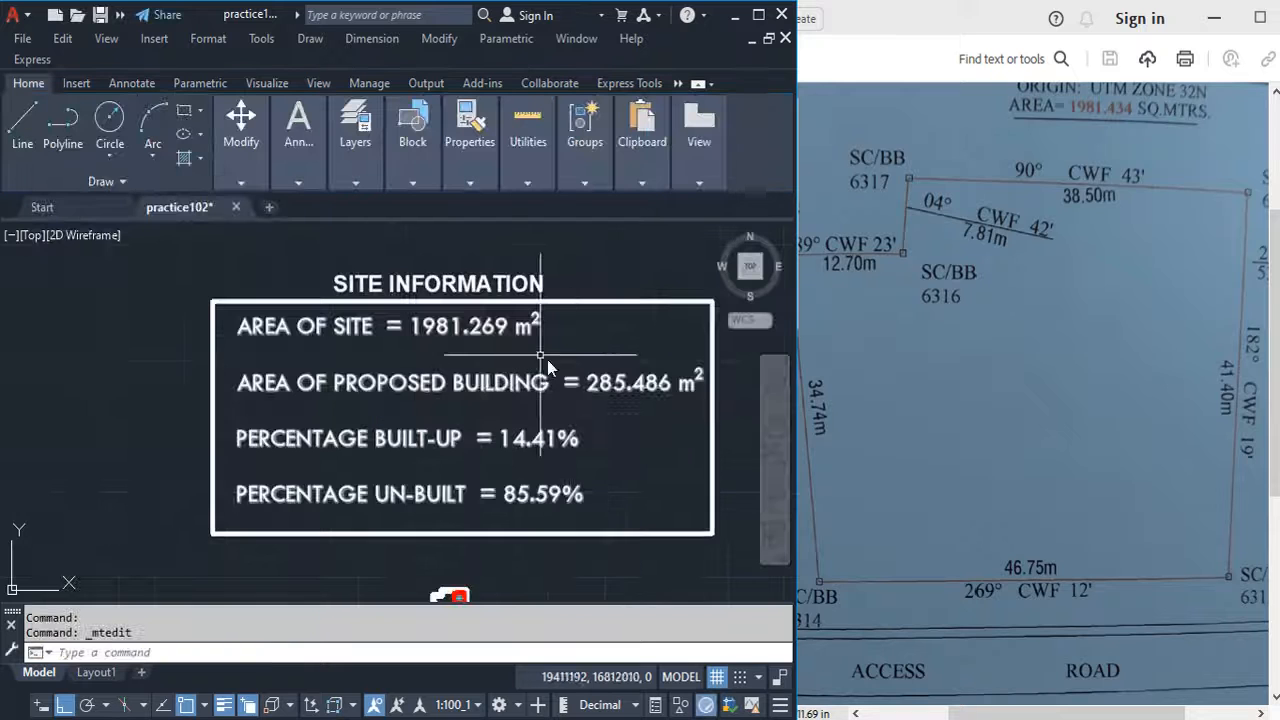
{"action": "scroll", "coordinate": [203, 389], "scroll_direction": "down", "scroll_amount": 1}
{"action": "scroll", "coordinate": [250, 405], "scroll_direction": "up", "scroll_amount": 1}
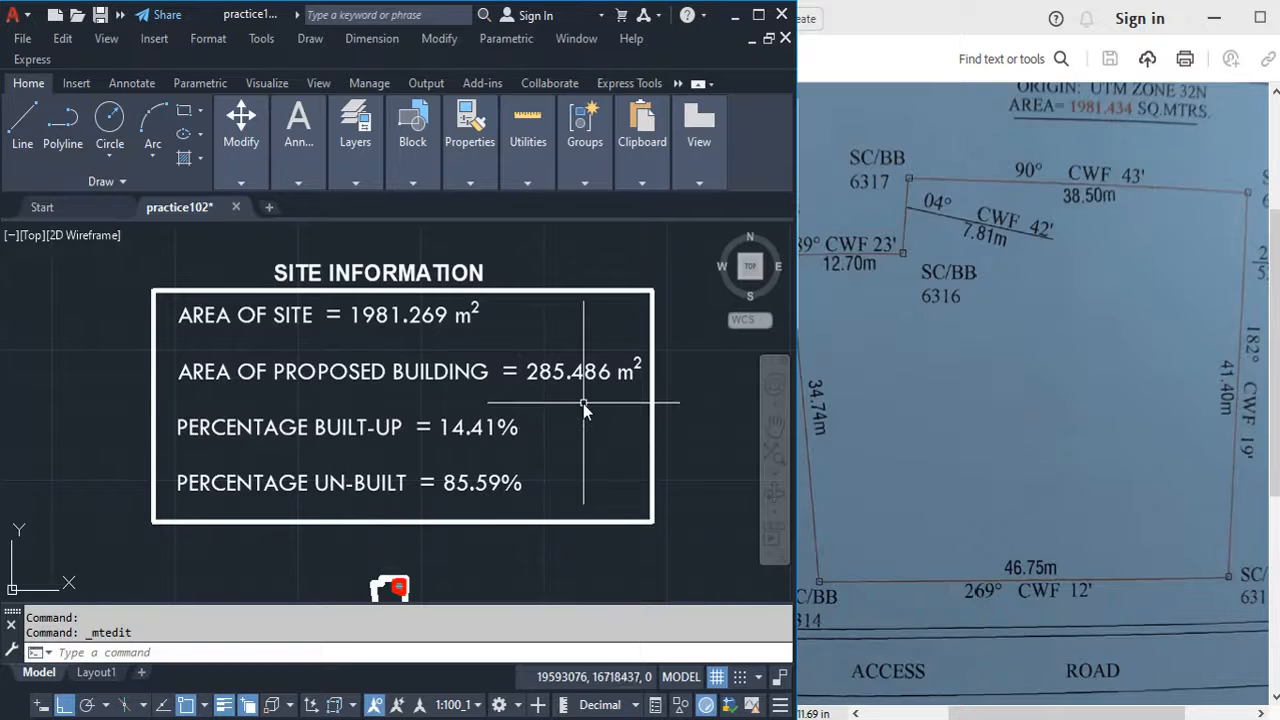
{"action": "scroll", "coordinate": [370, 405], "scroll_direction": "down", "scroll_amount": 2}
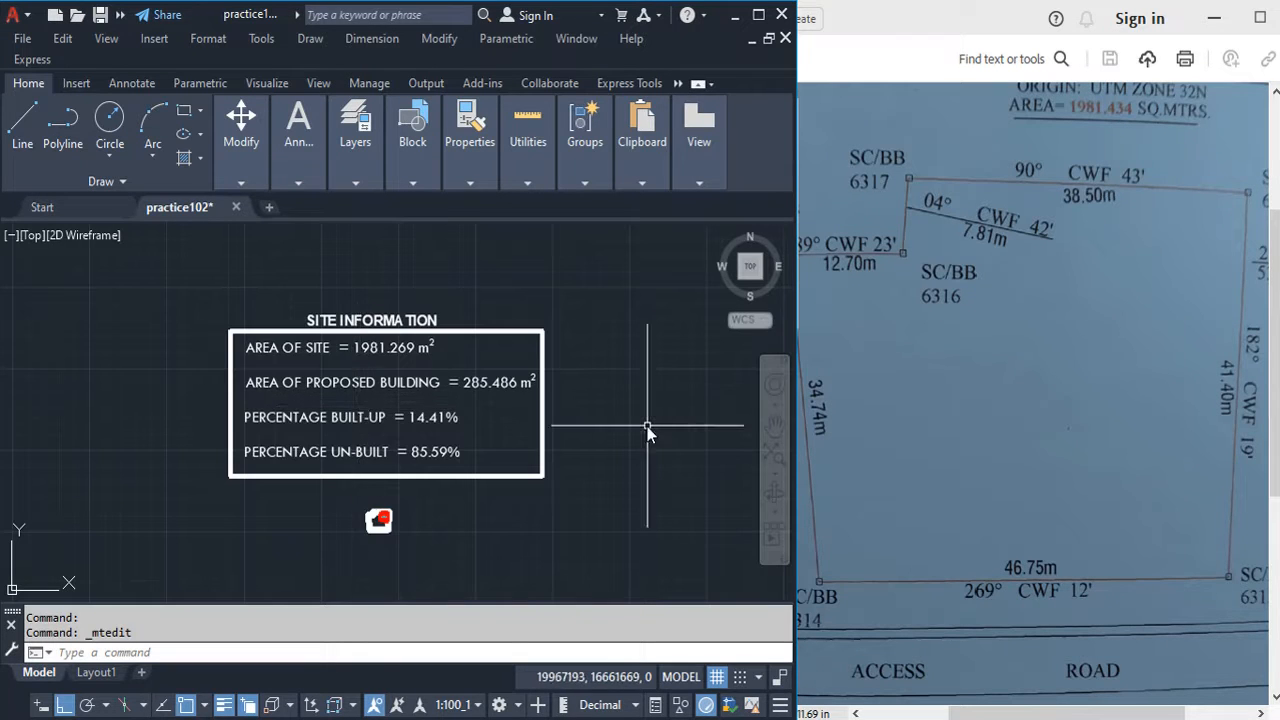